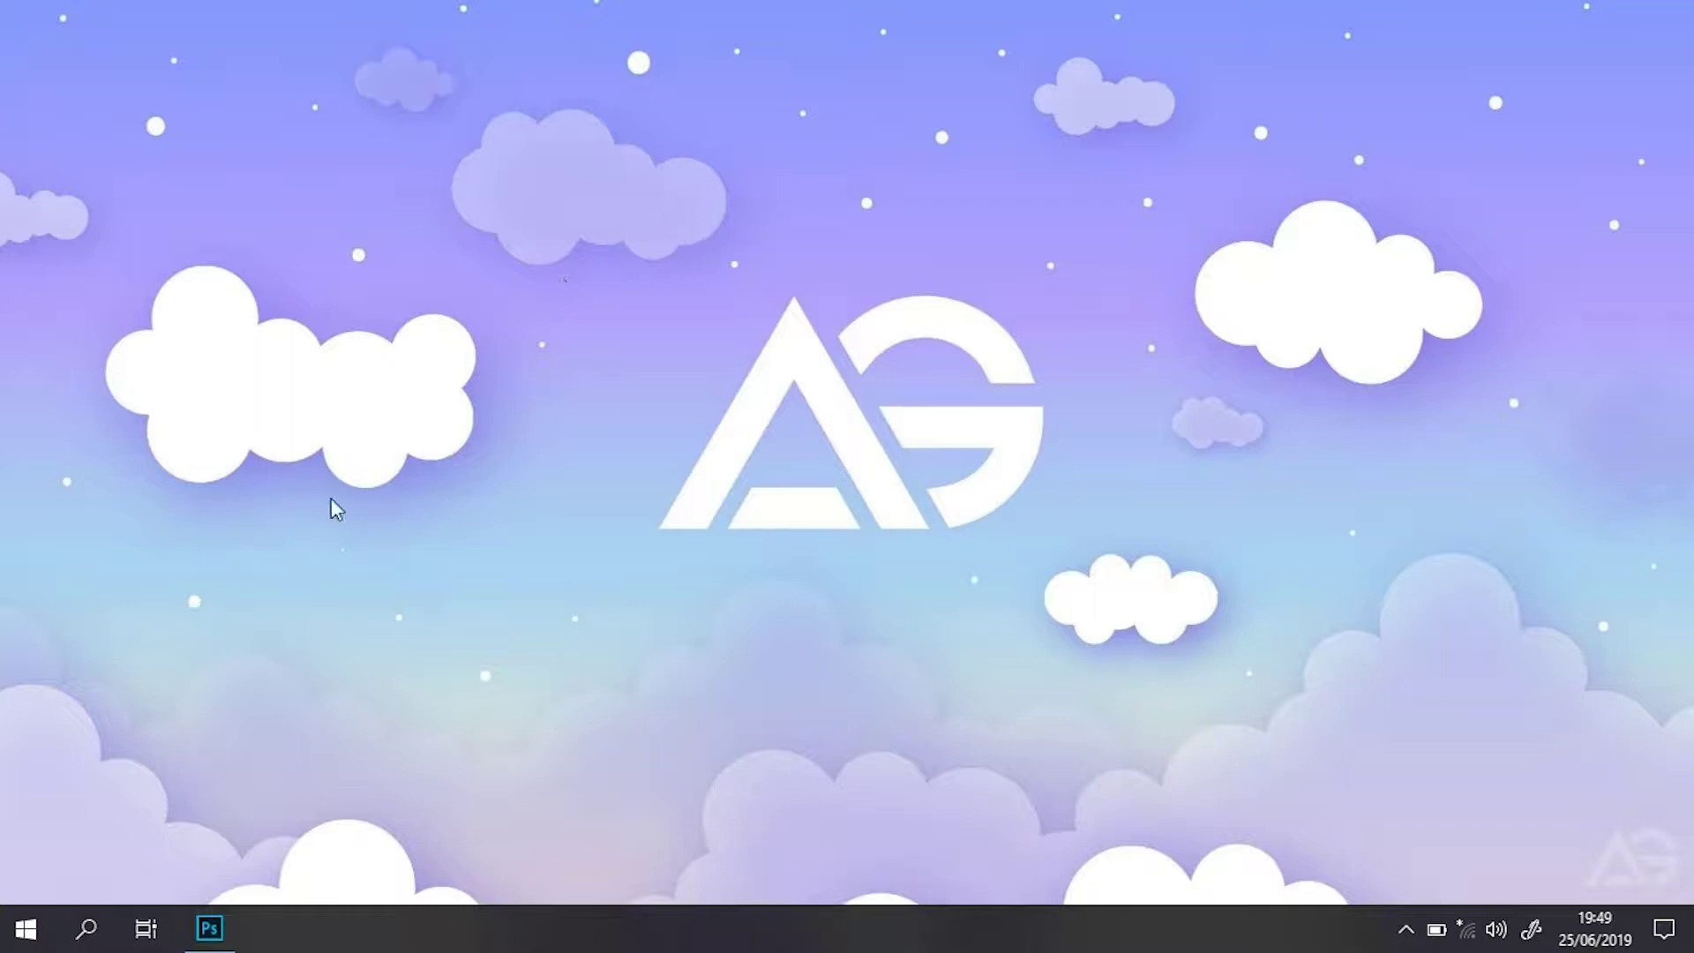
Create a new blank white 1366×768 px document from the Clipboard preset.
left_click(210, 931)
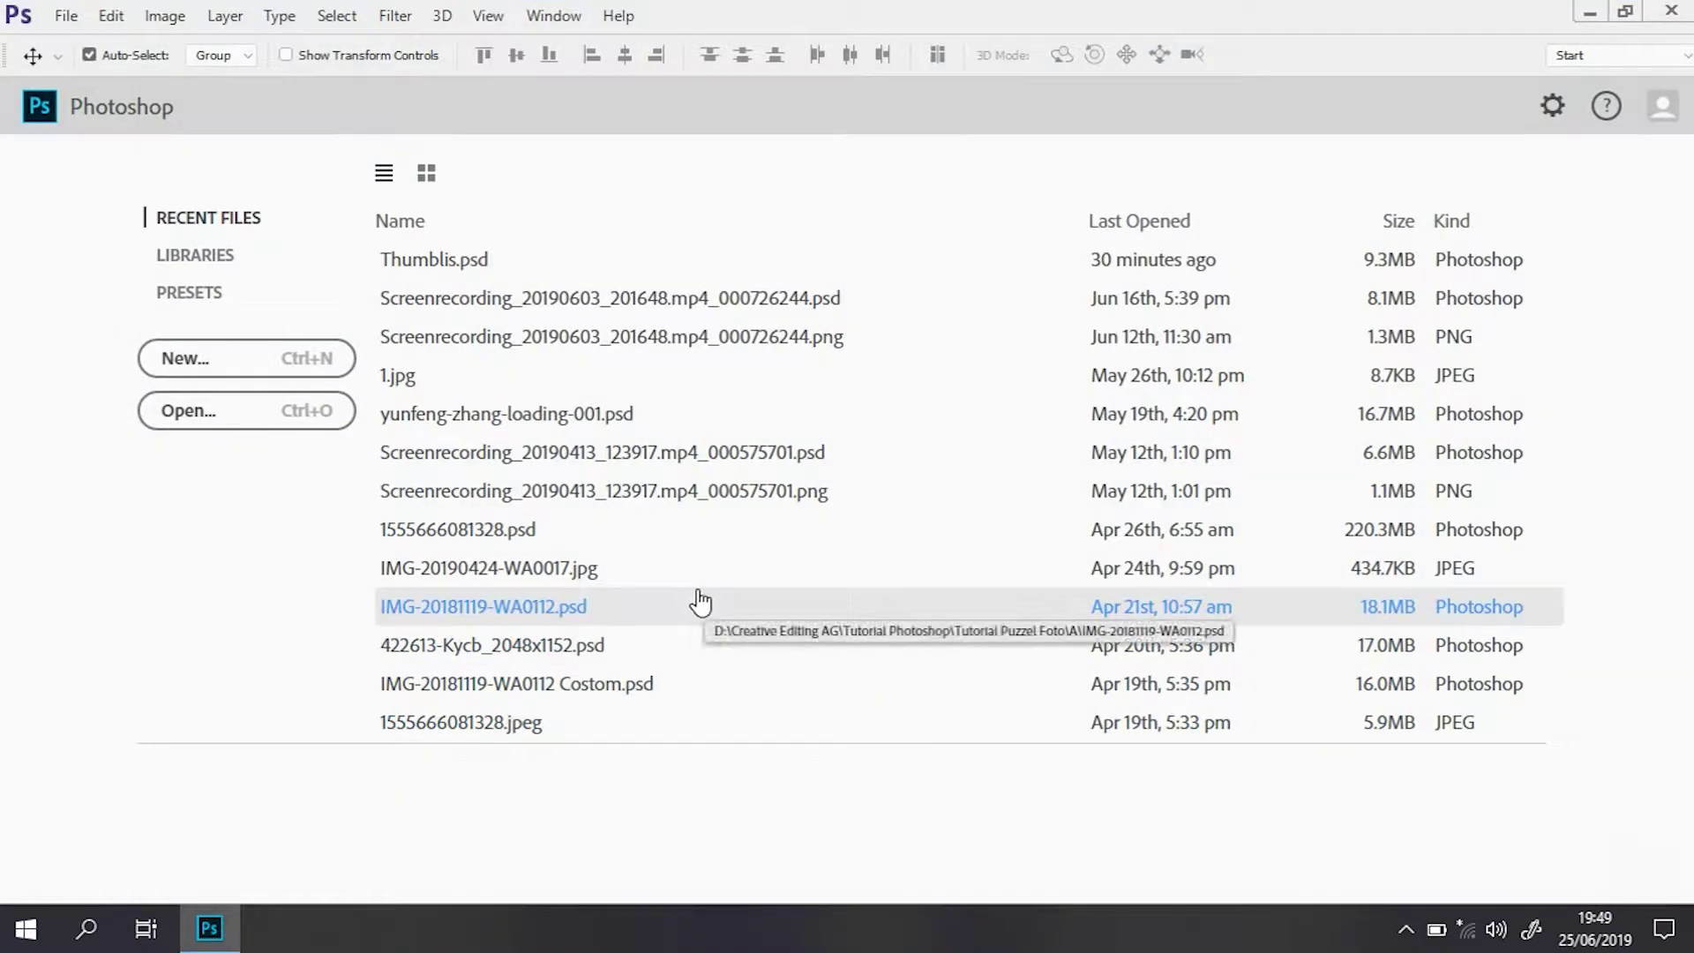
key("ctrl+n")
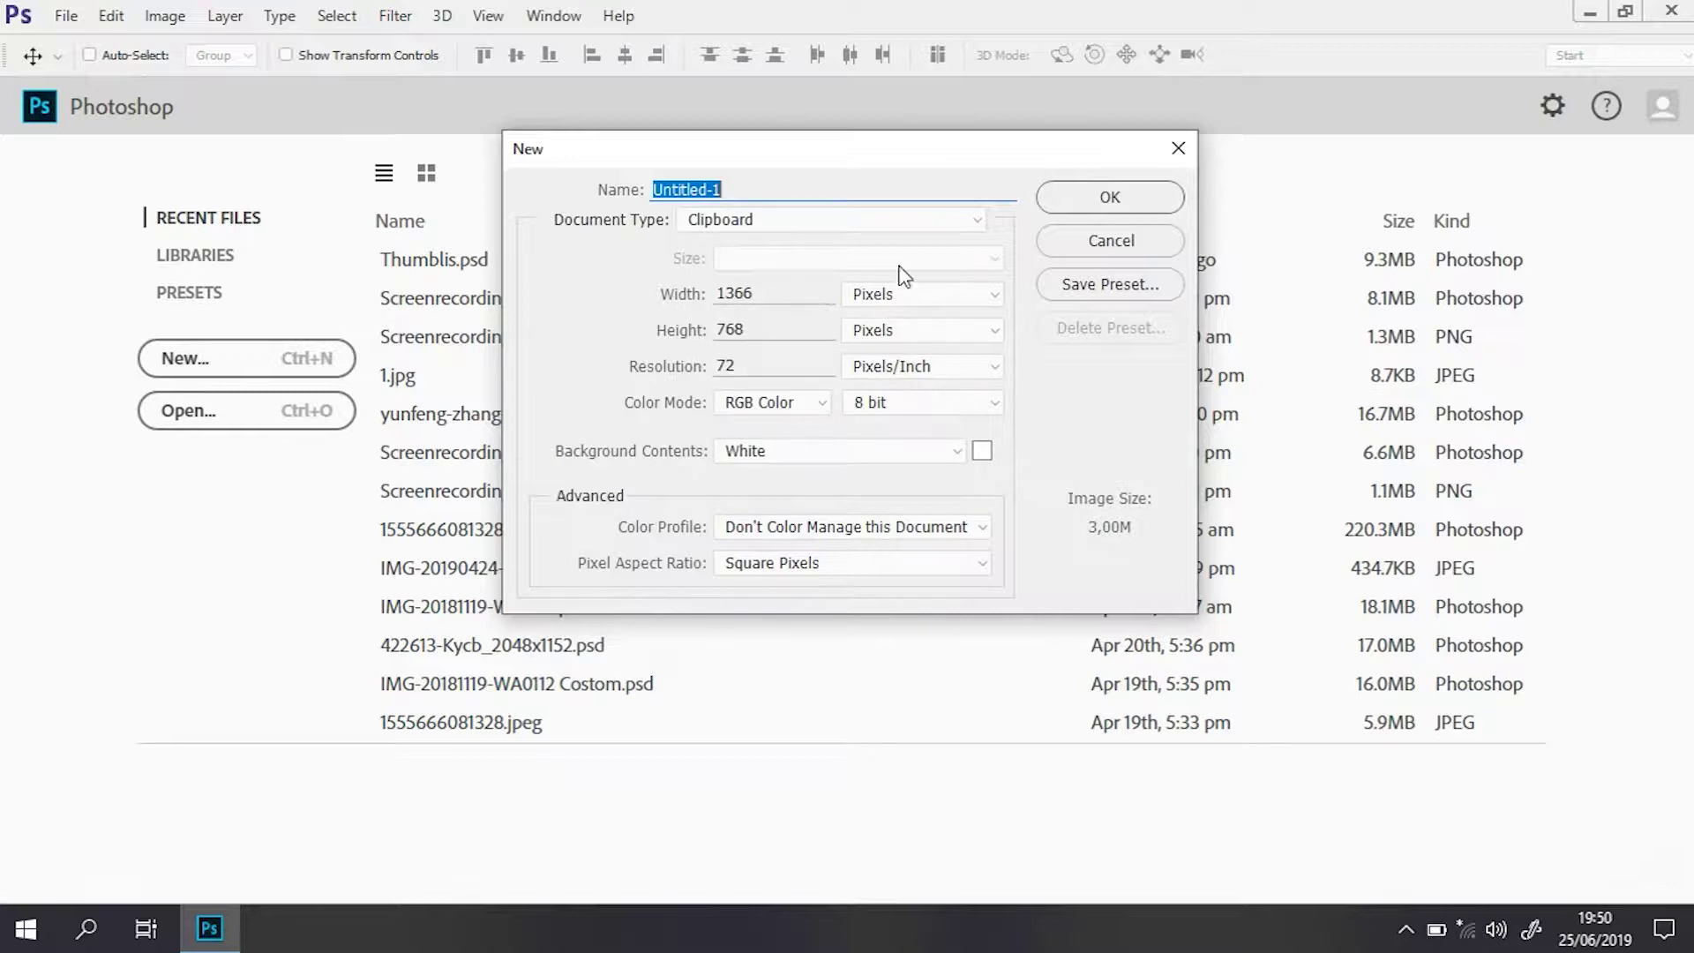
left_click(1078, 197)
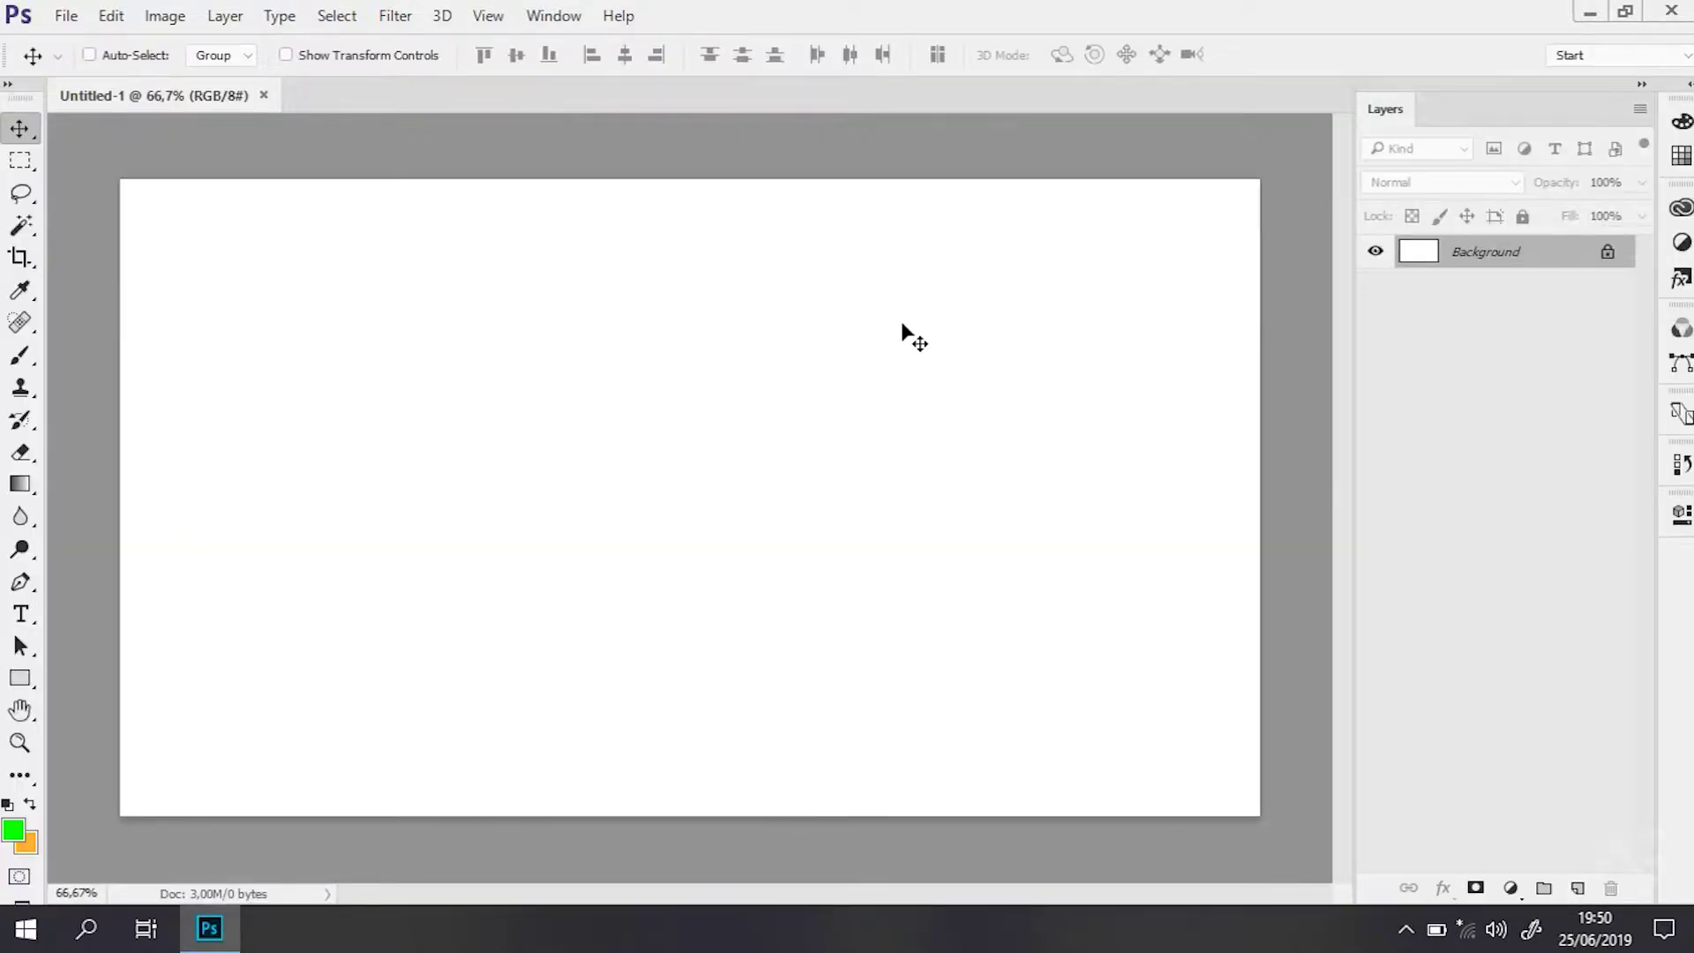
Paste the desktop screenshot onto a new empty layer above the background.
key("ctrl")
key("ctrl+shift+alt+n")
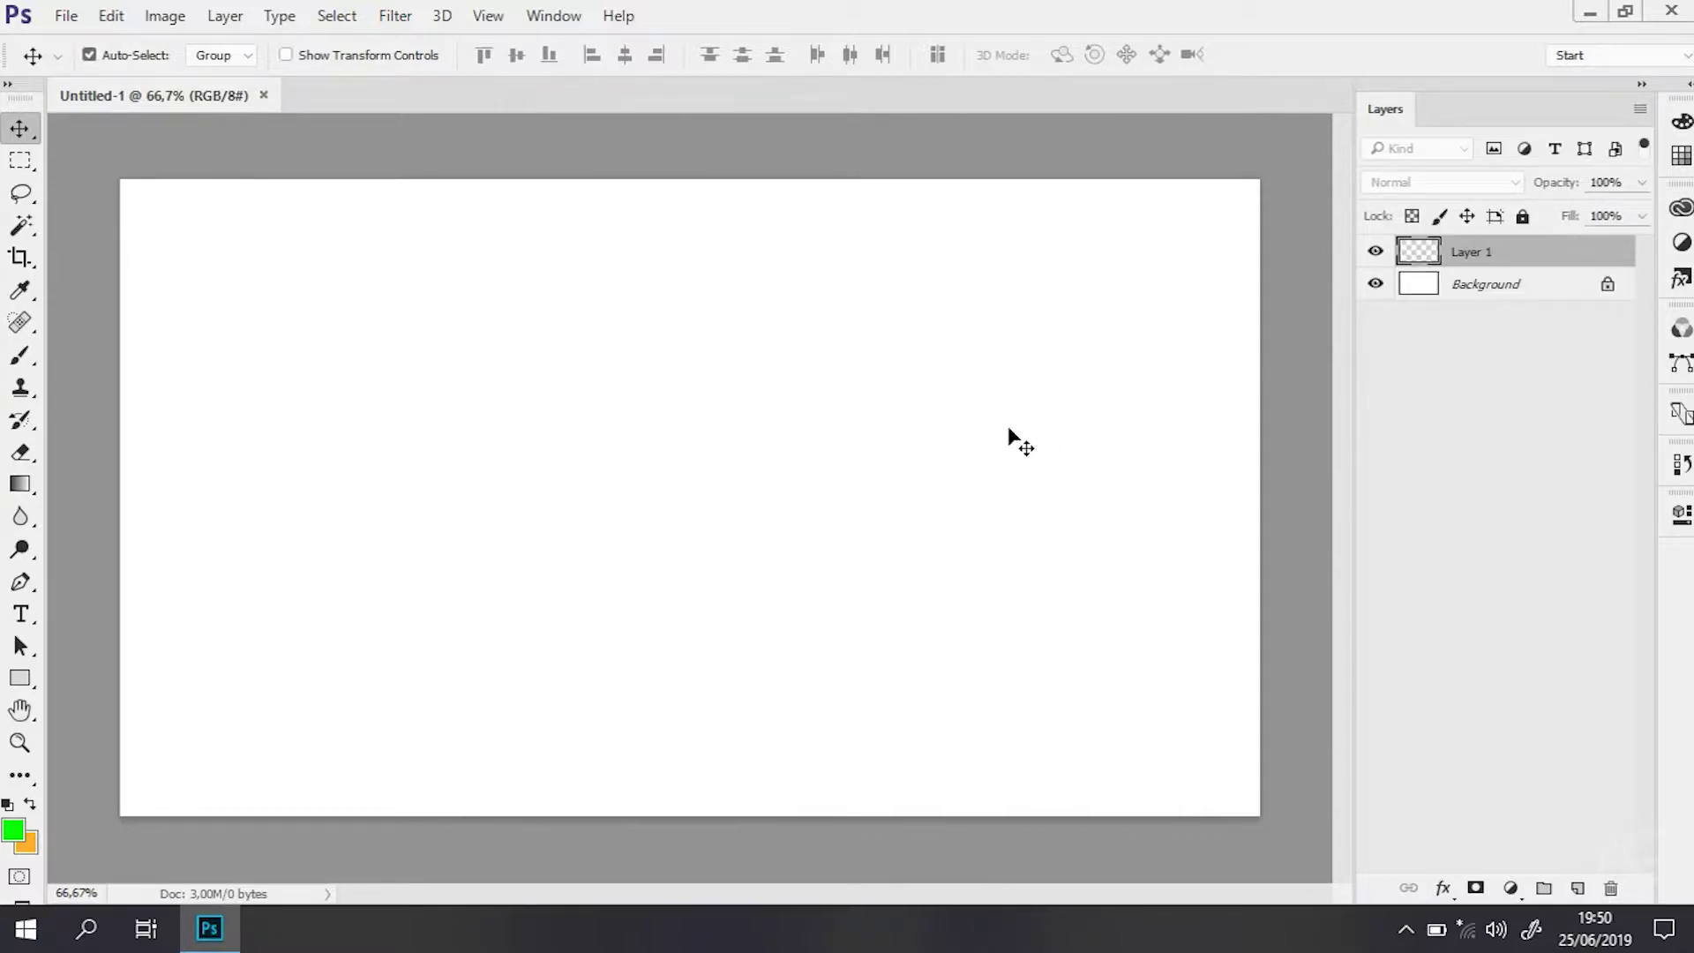
key("ctrl+v")
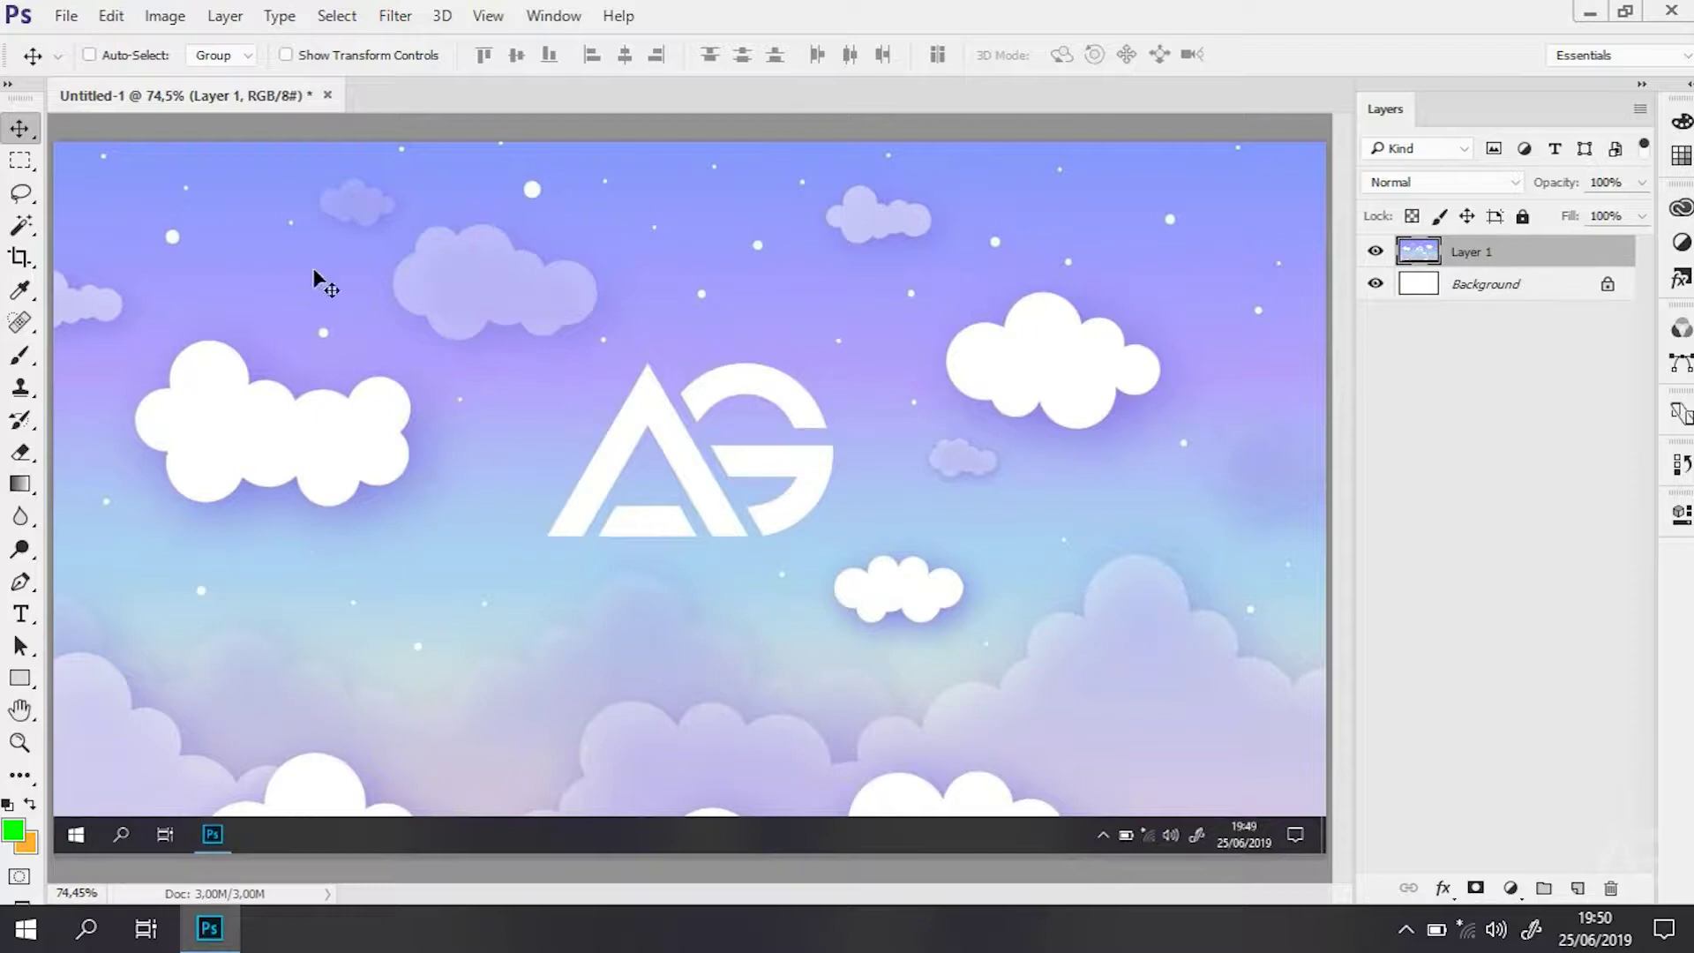
key("ctrl+j")
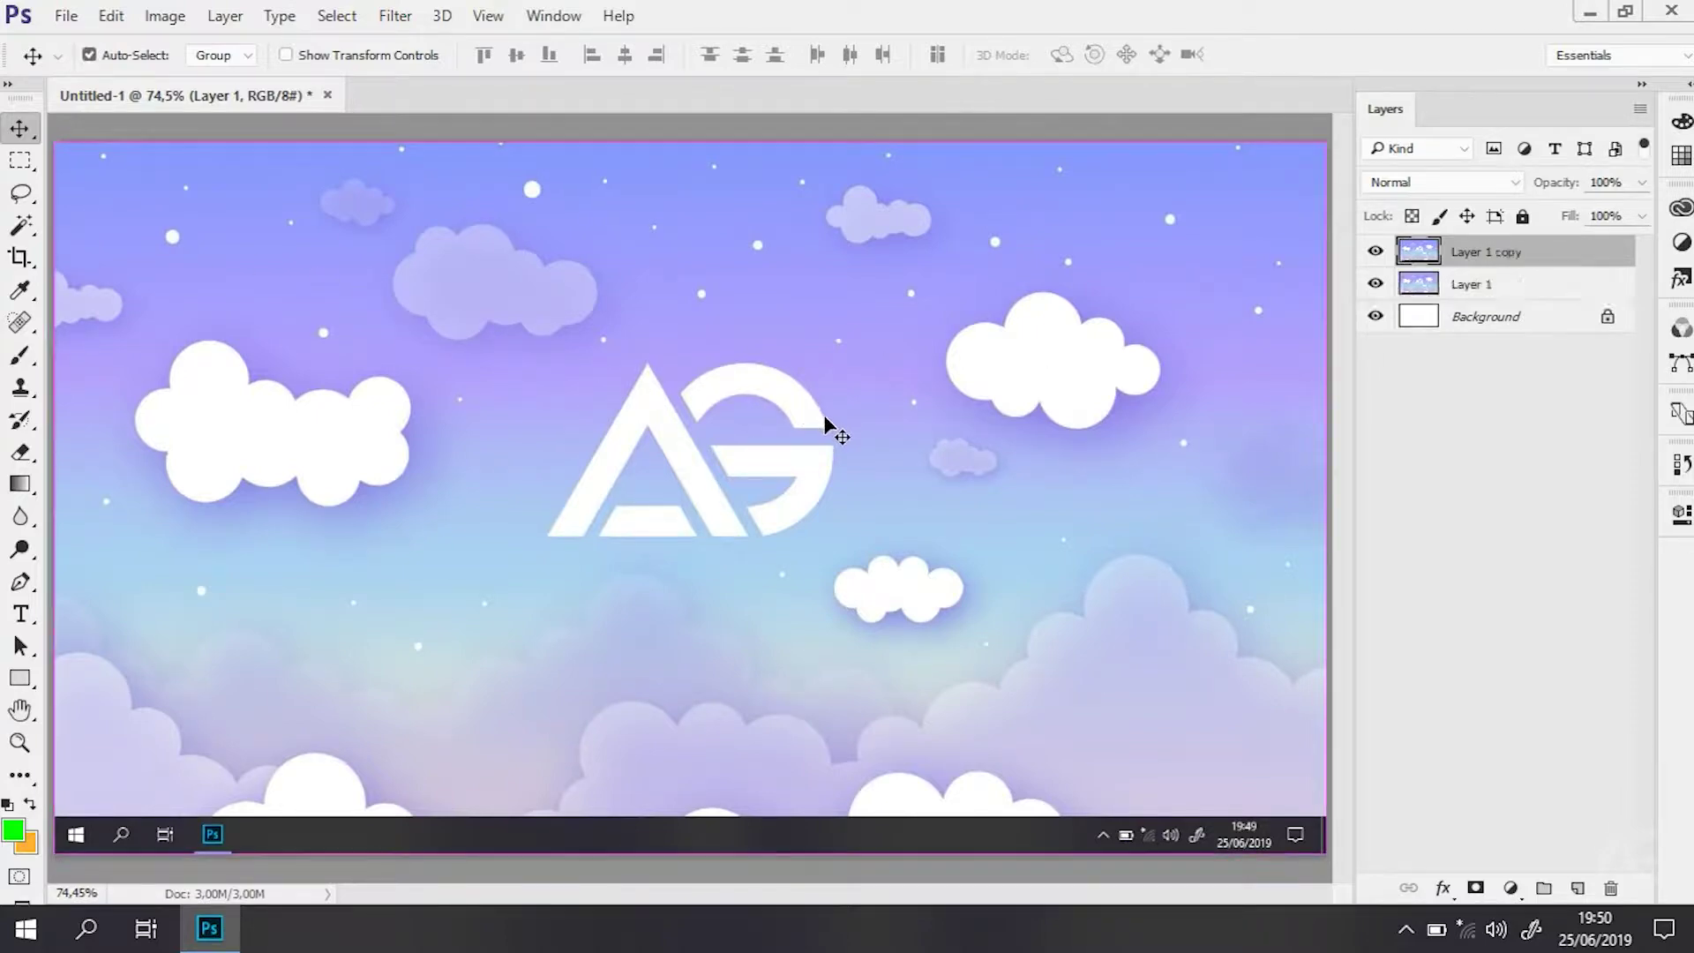
key("ctrl+z")
key("ctrl")
Scale the screenshot layer down to about 56% and centre it on the canvas.
key("ctrl+t")
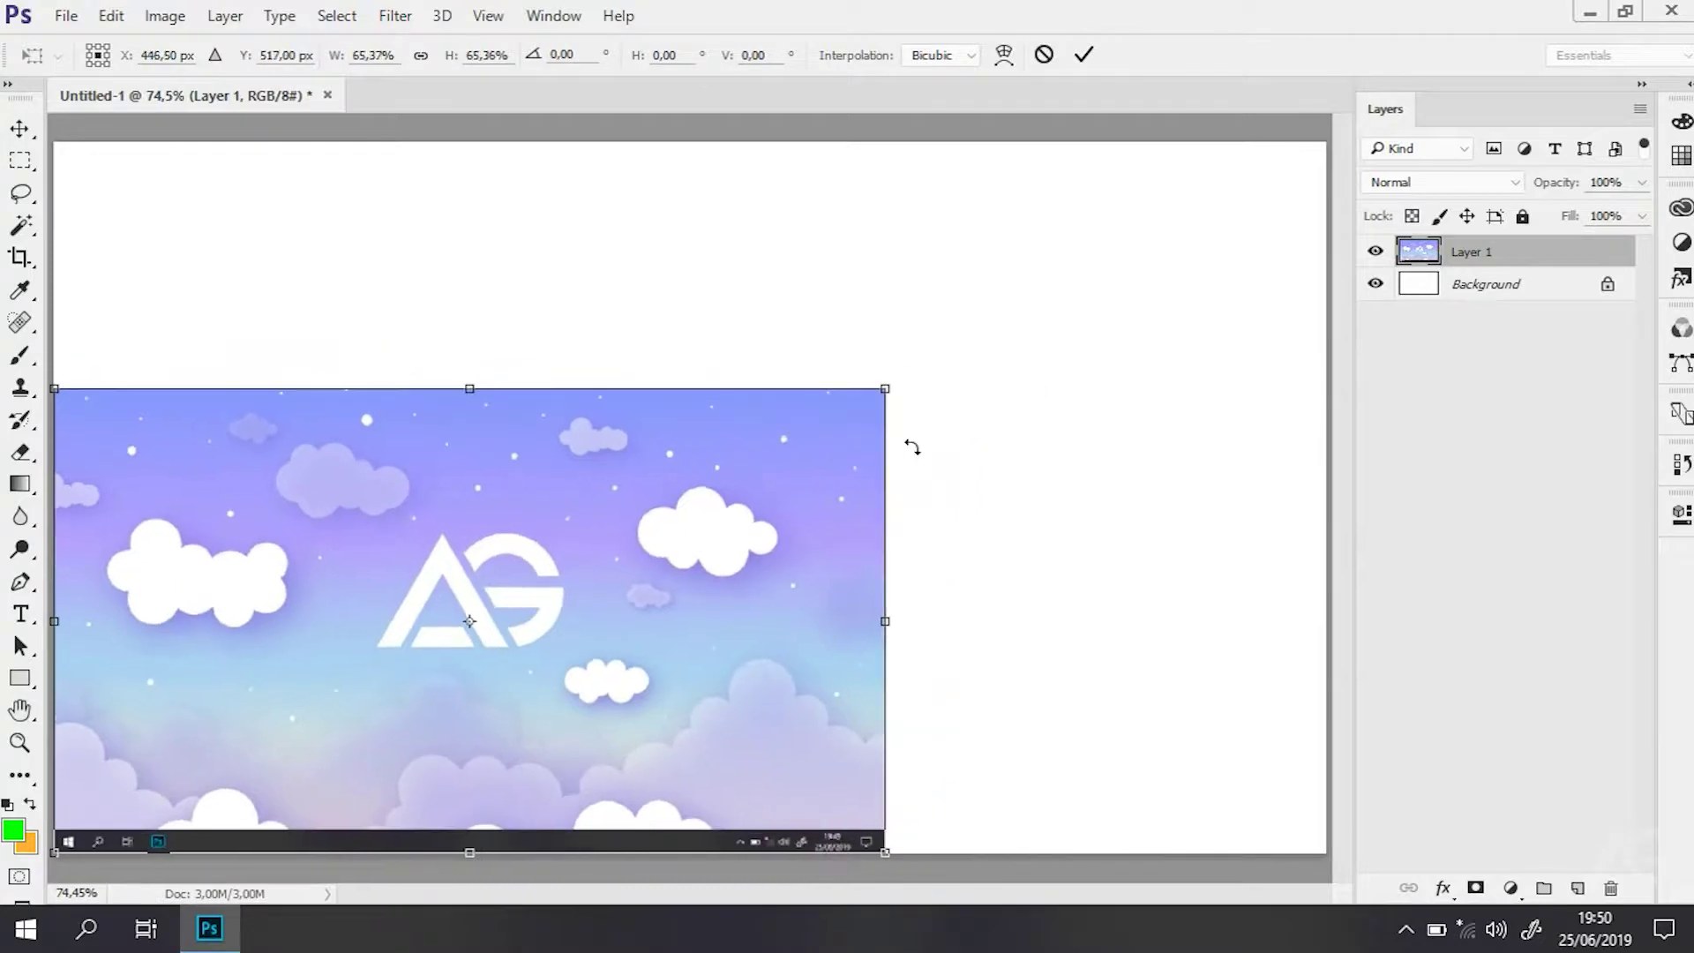
left_click_drag(1323, 148, 885, 388)
left_click_drag(681, 570, 891, 471)
left_click_drag(1108, 264, 1010, 320)
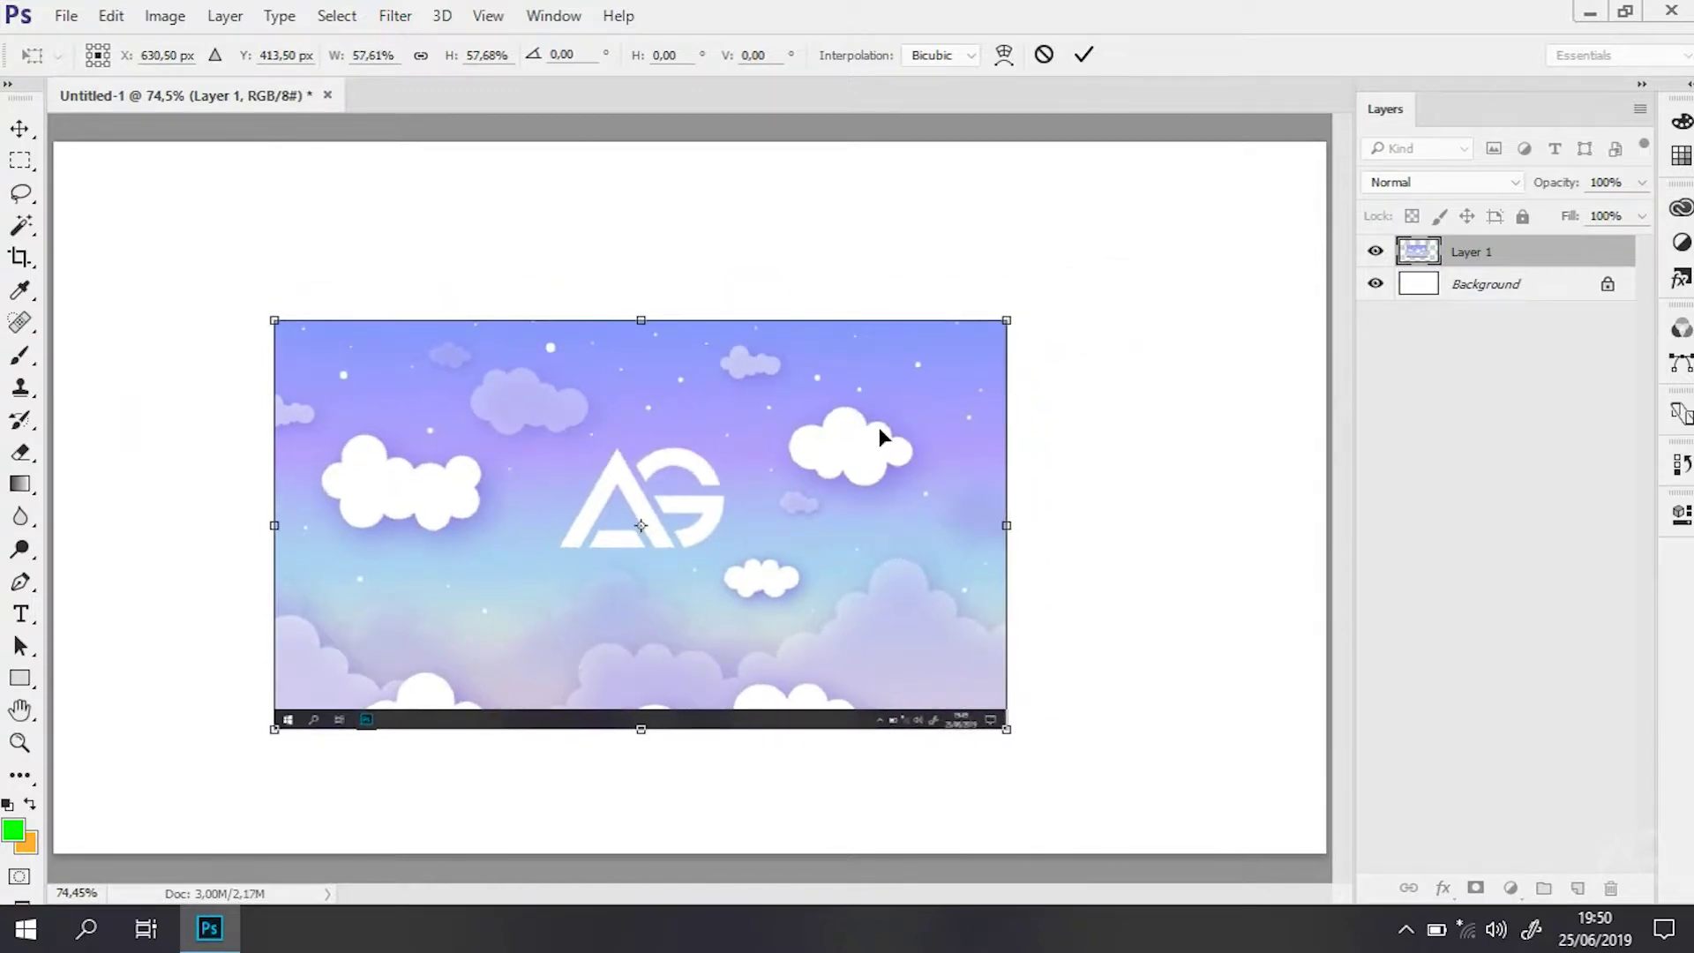
key("ctrl+z")
left_click_drag(1104, 265, 1003, 362)
left_click_drag(903, 433, 961, 400)
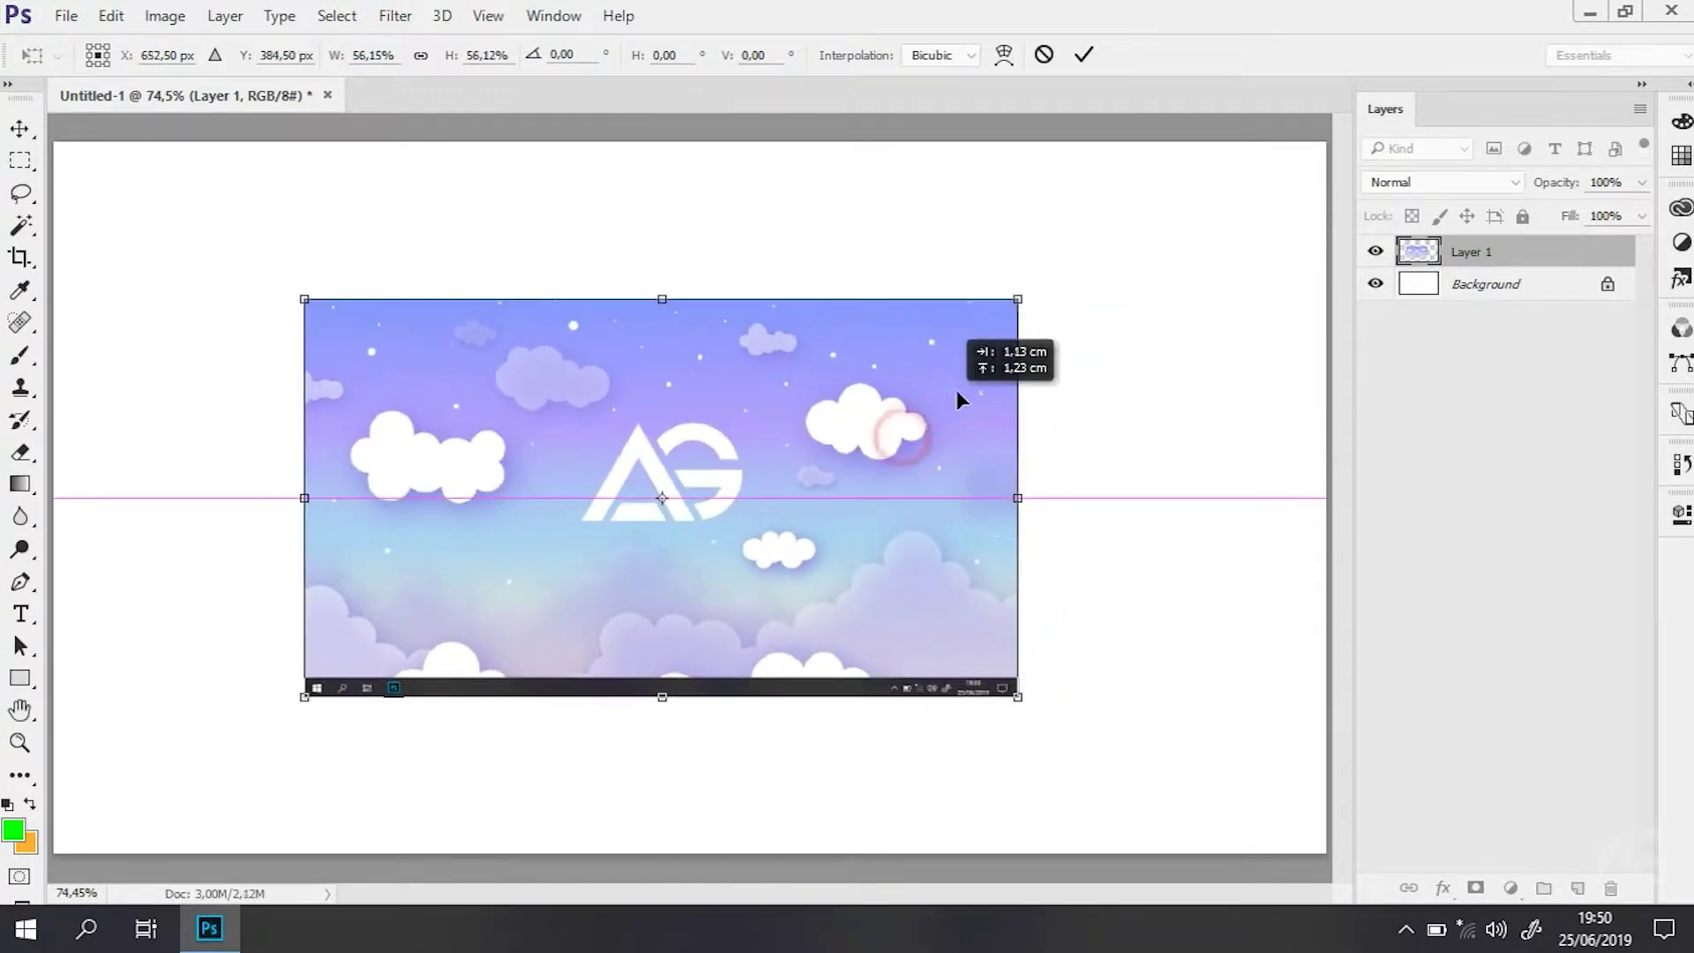
key("Return")
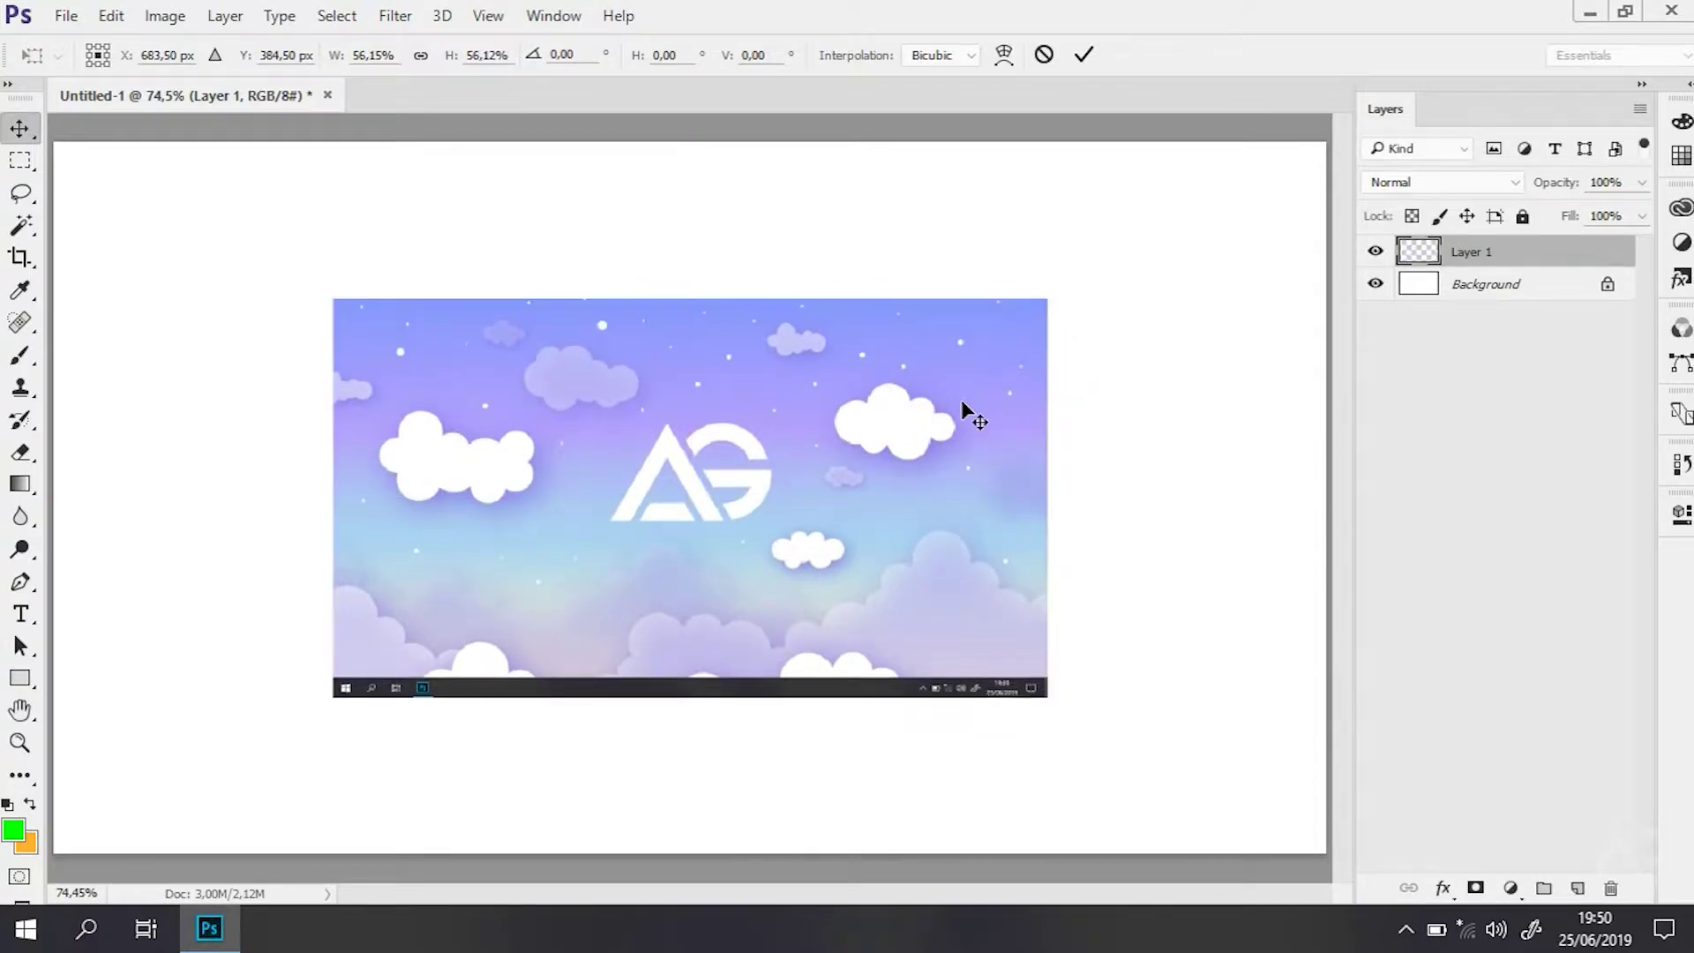
key("ctrl")
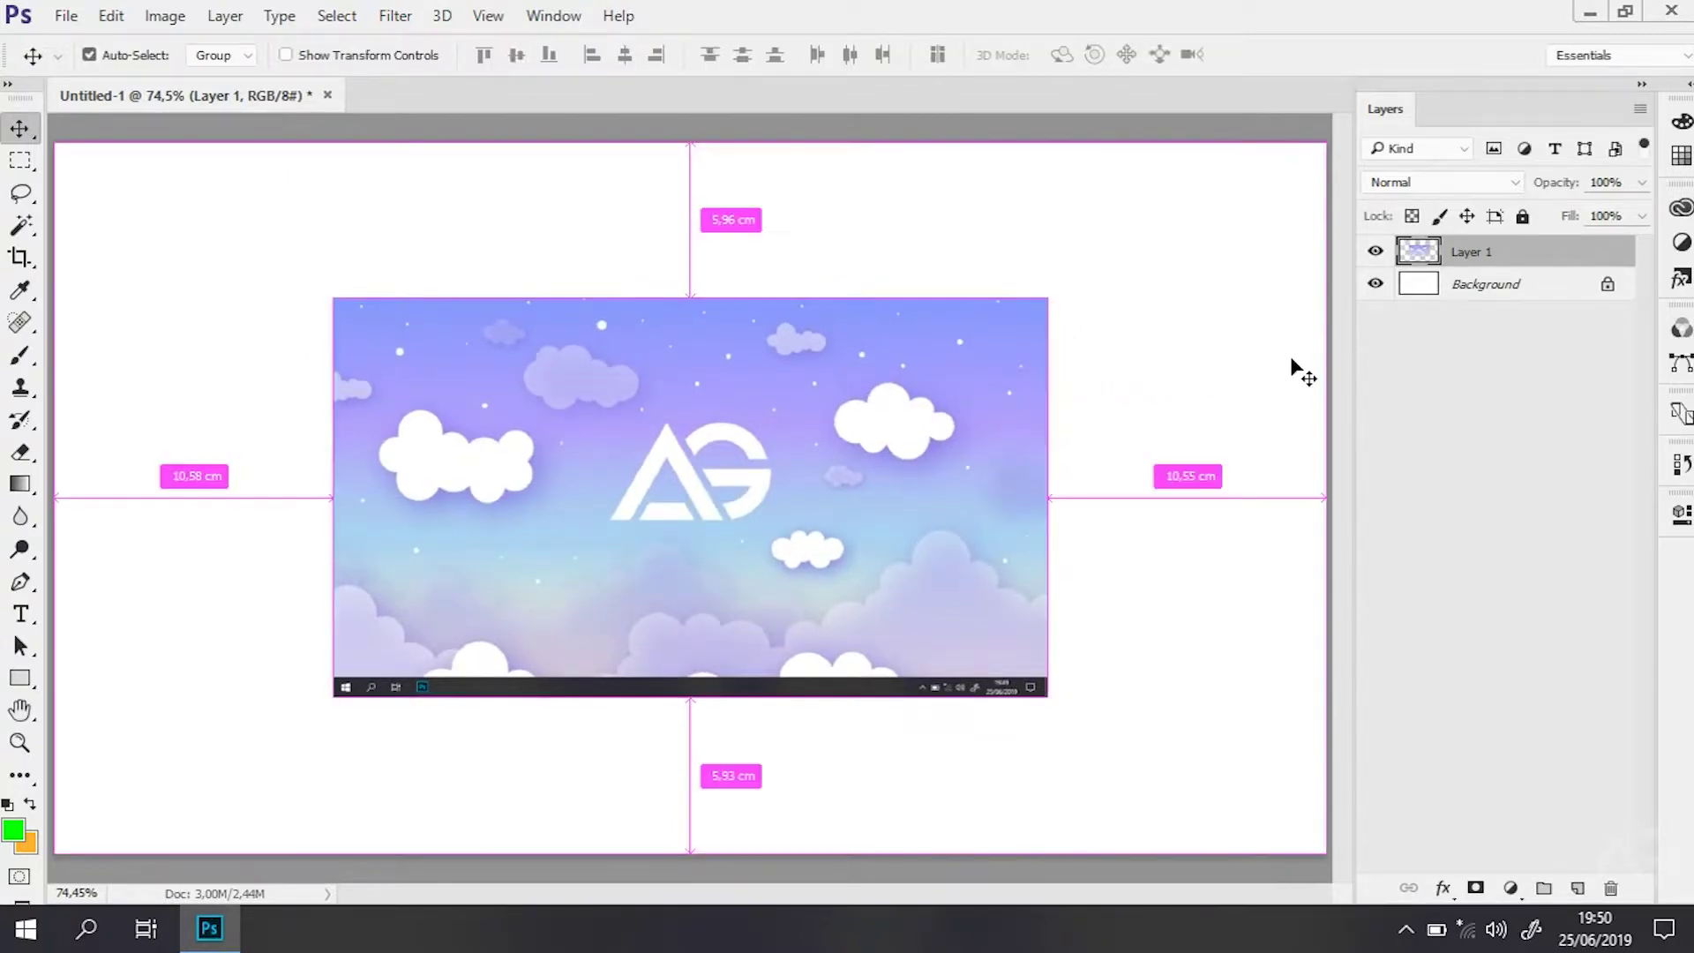
Duplicate the screenshot layer and slide Layer 1 copy to the left canvas edge.
key("ctrl+j")
key("ctrl+j")
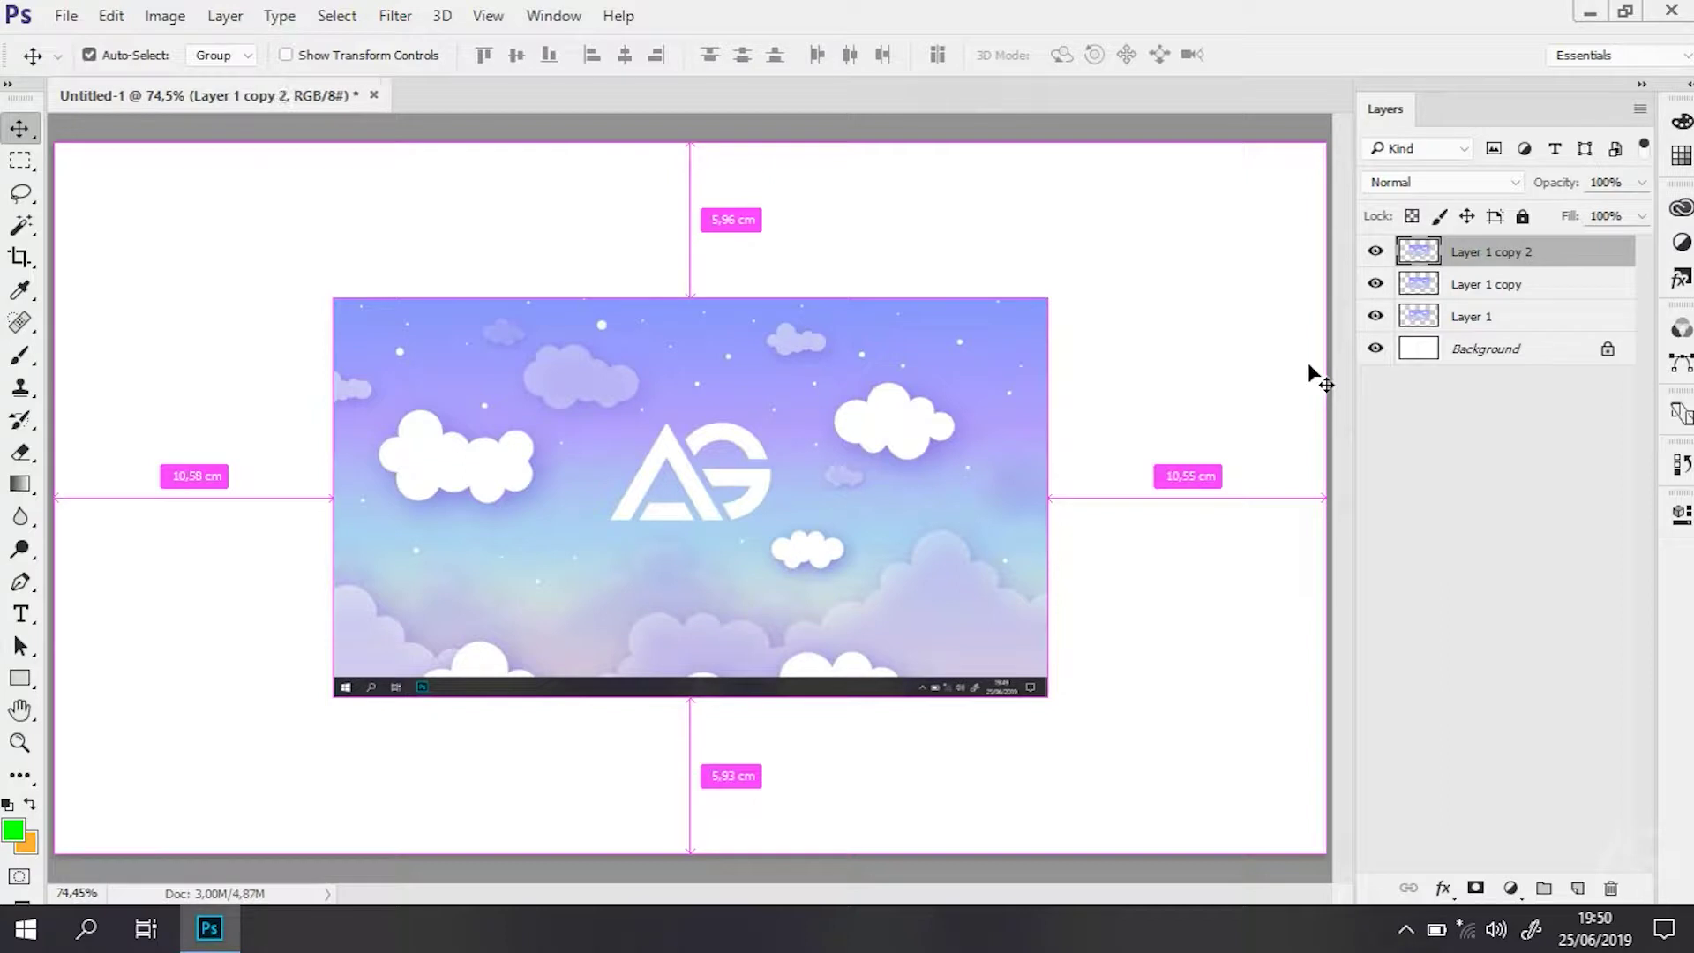
key("ctrl+j")
key("ctrl+j")
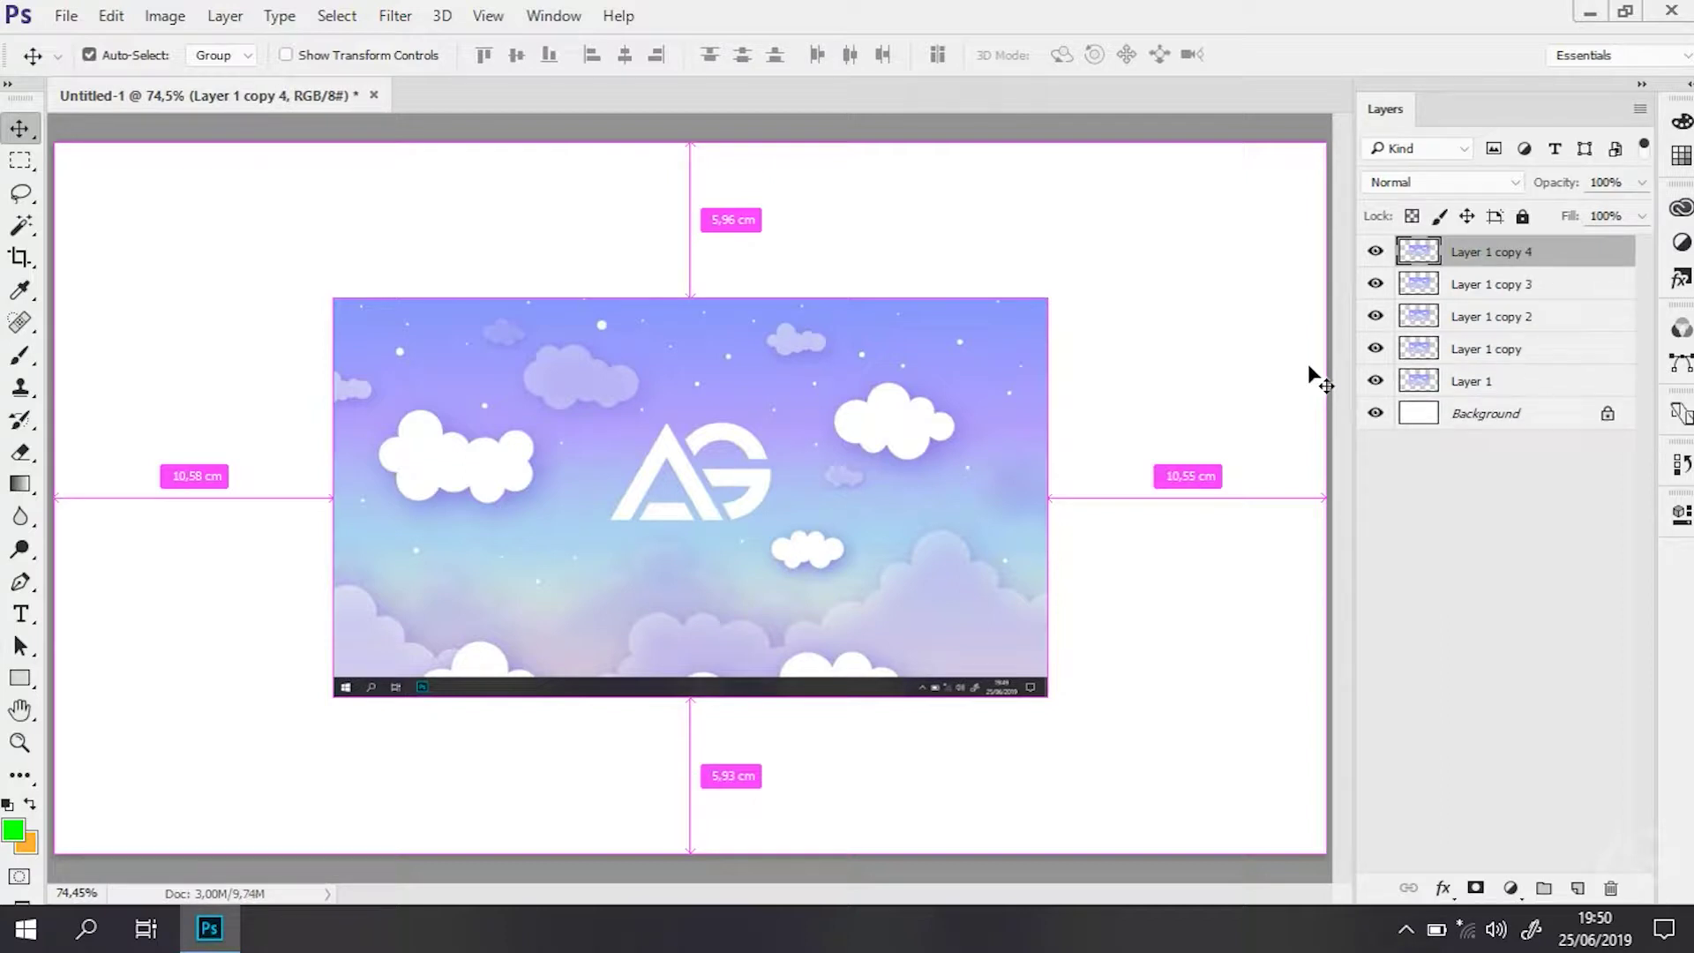
left_click(1512, 351)
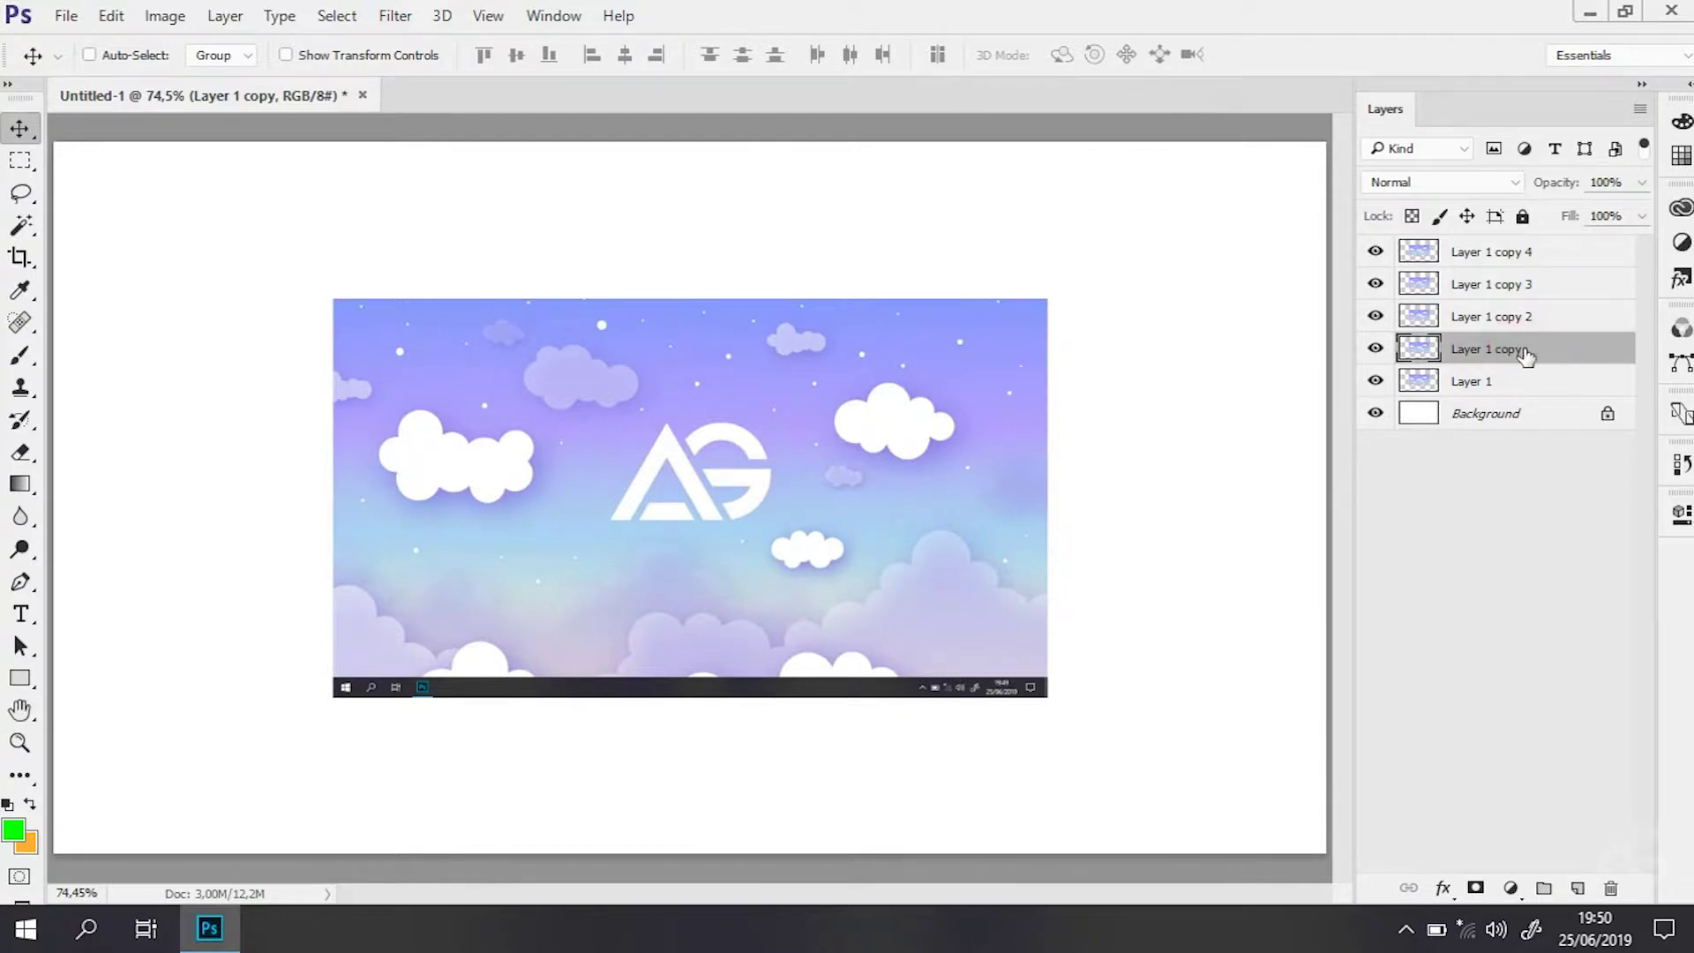
left_click_drag(833, 490, 598, 494)
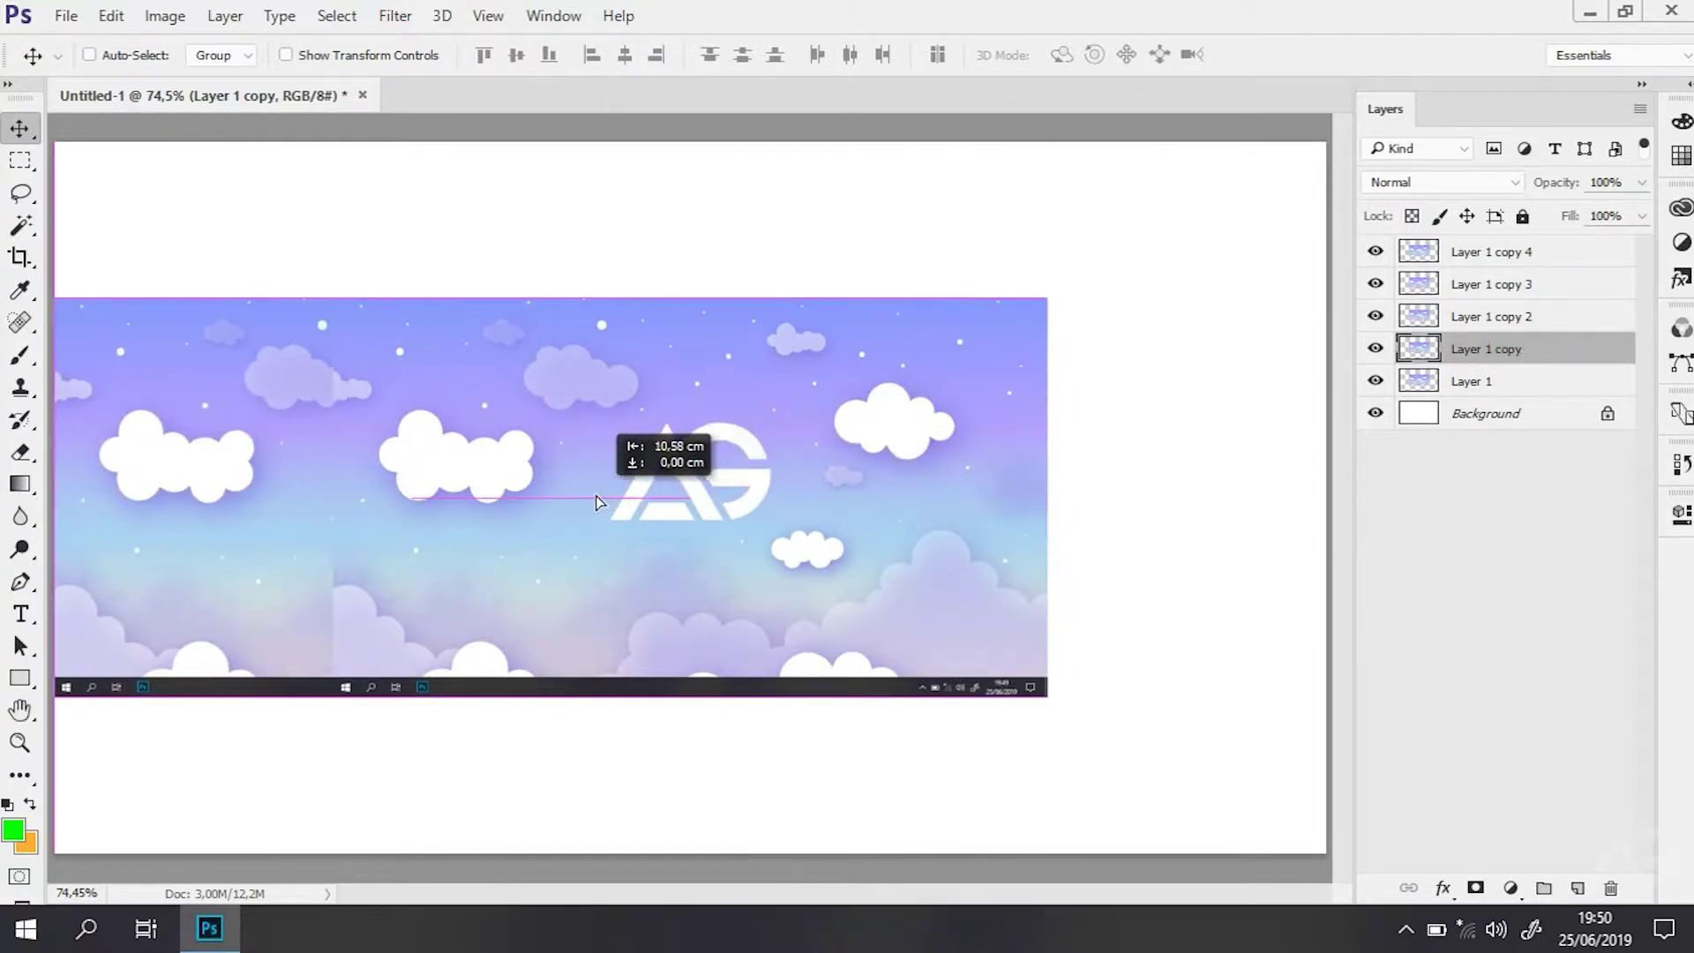
Narrow and skew Layer 1 copy into a slanted left wall reaching both left canvas corners.
key("ctrl+t")
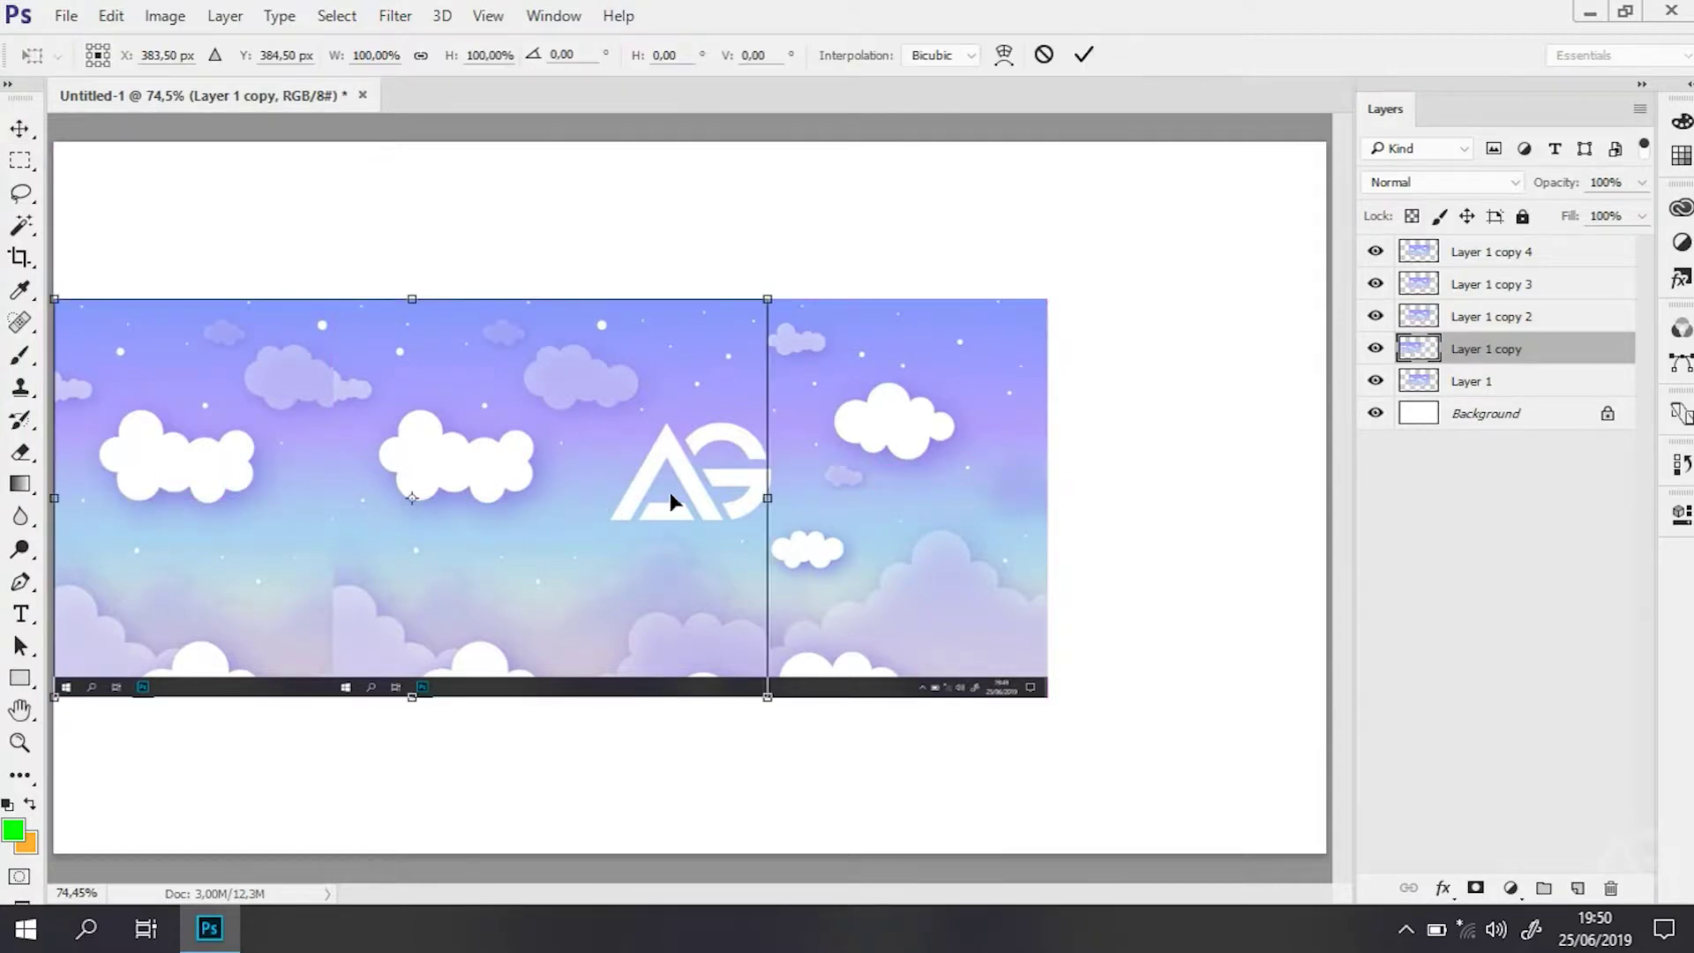
left_click_drag(768, 498, 334, 498)
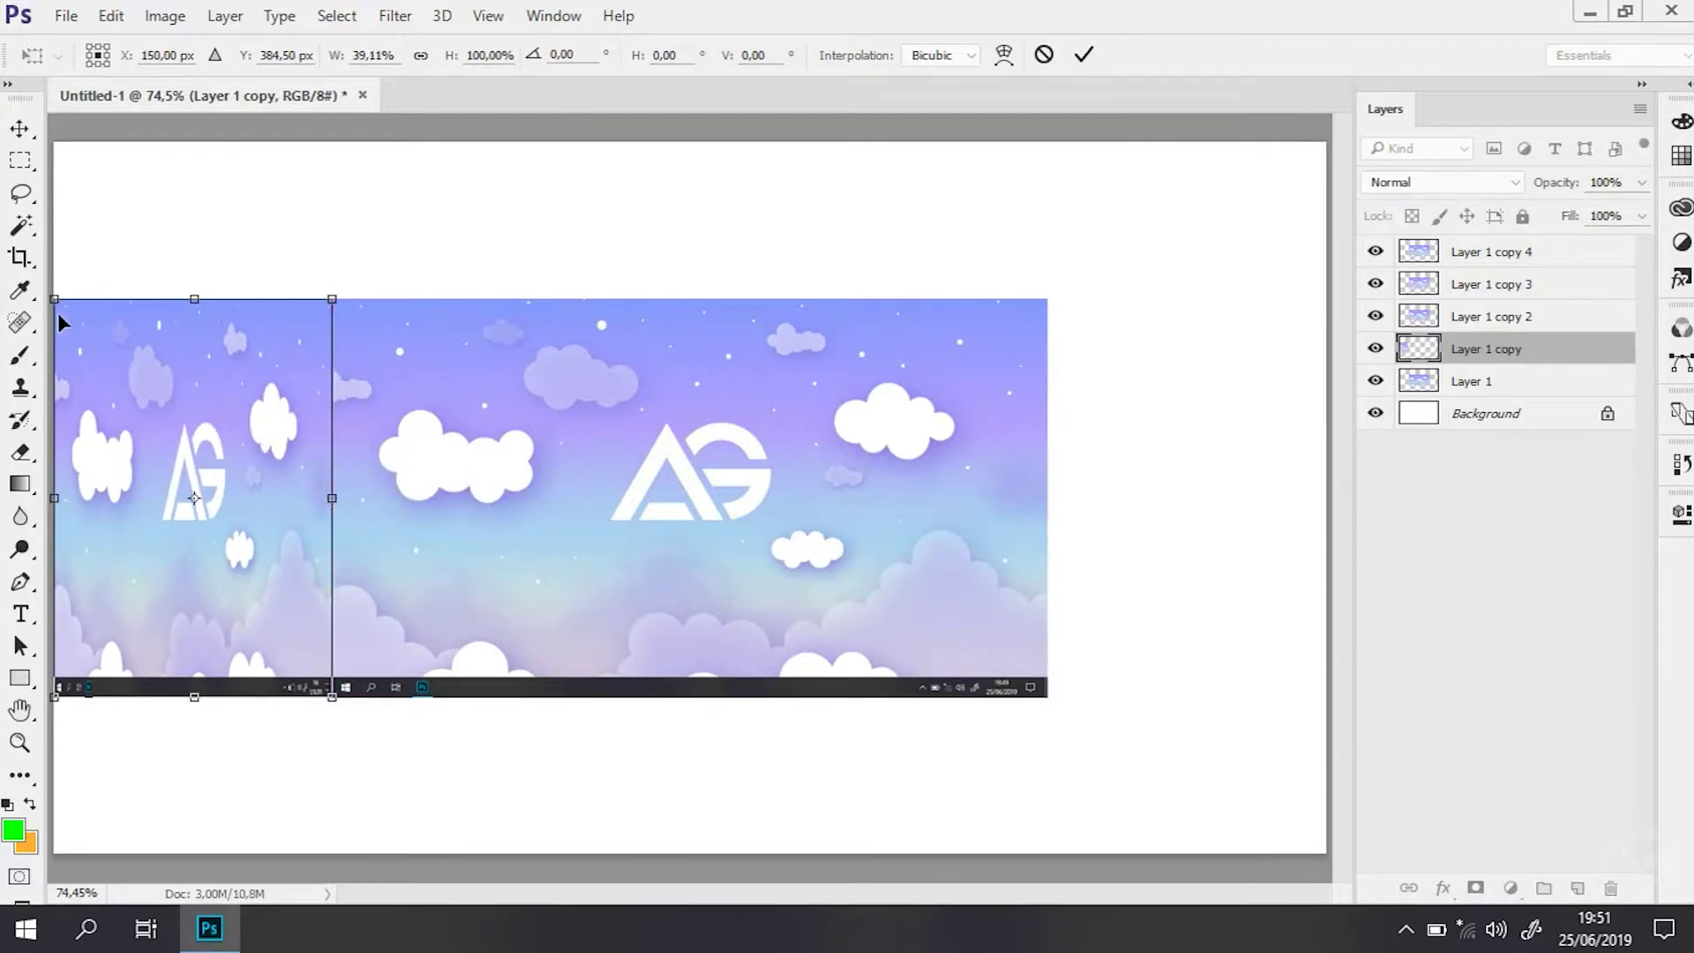
left_click_drag(54, 300, 53, 141)
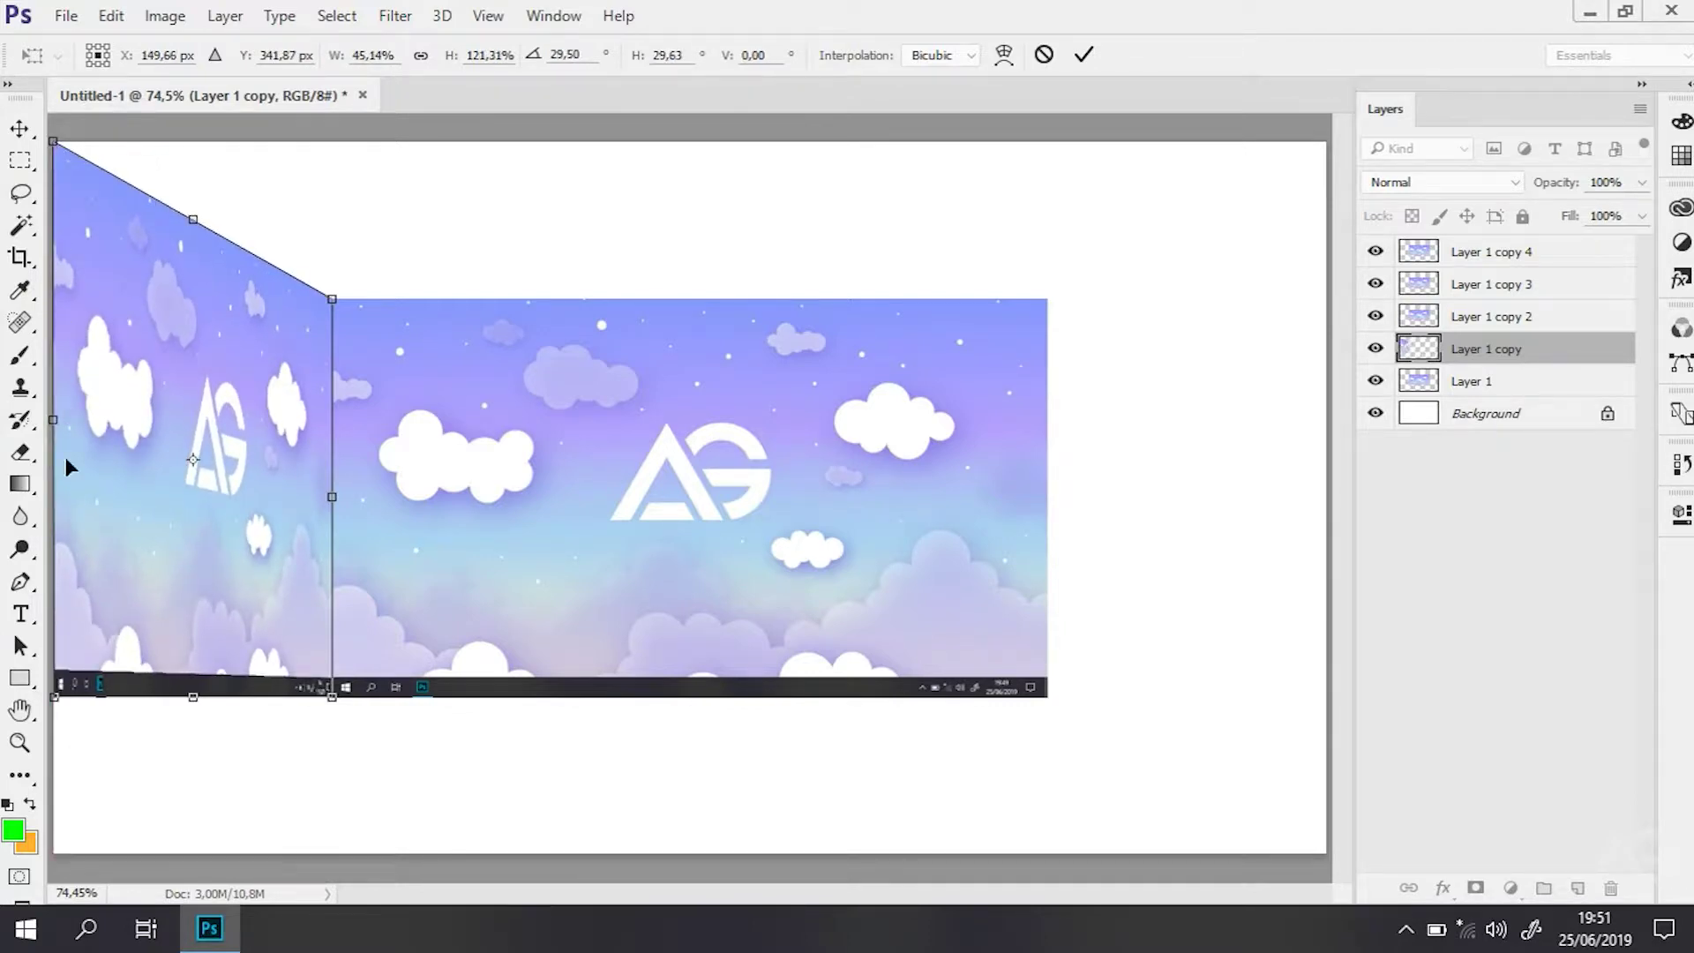
left_click_drag(54, 697, 57, 800)
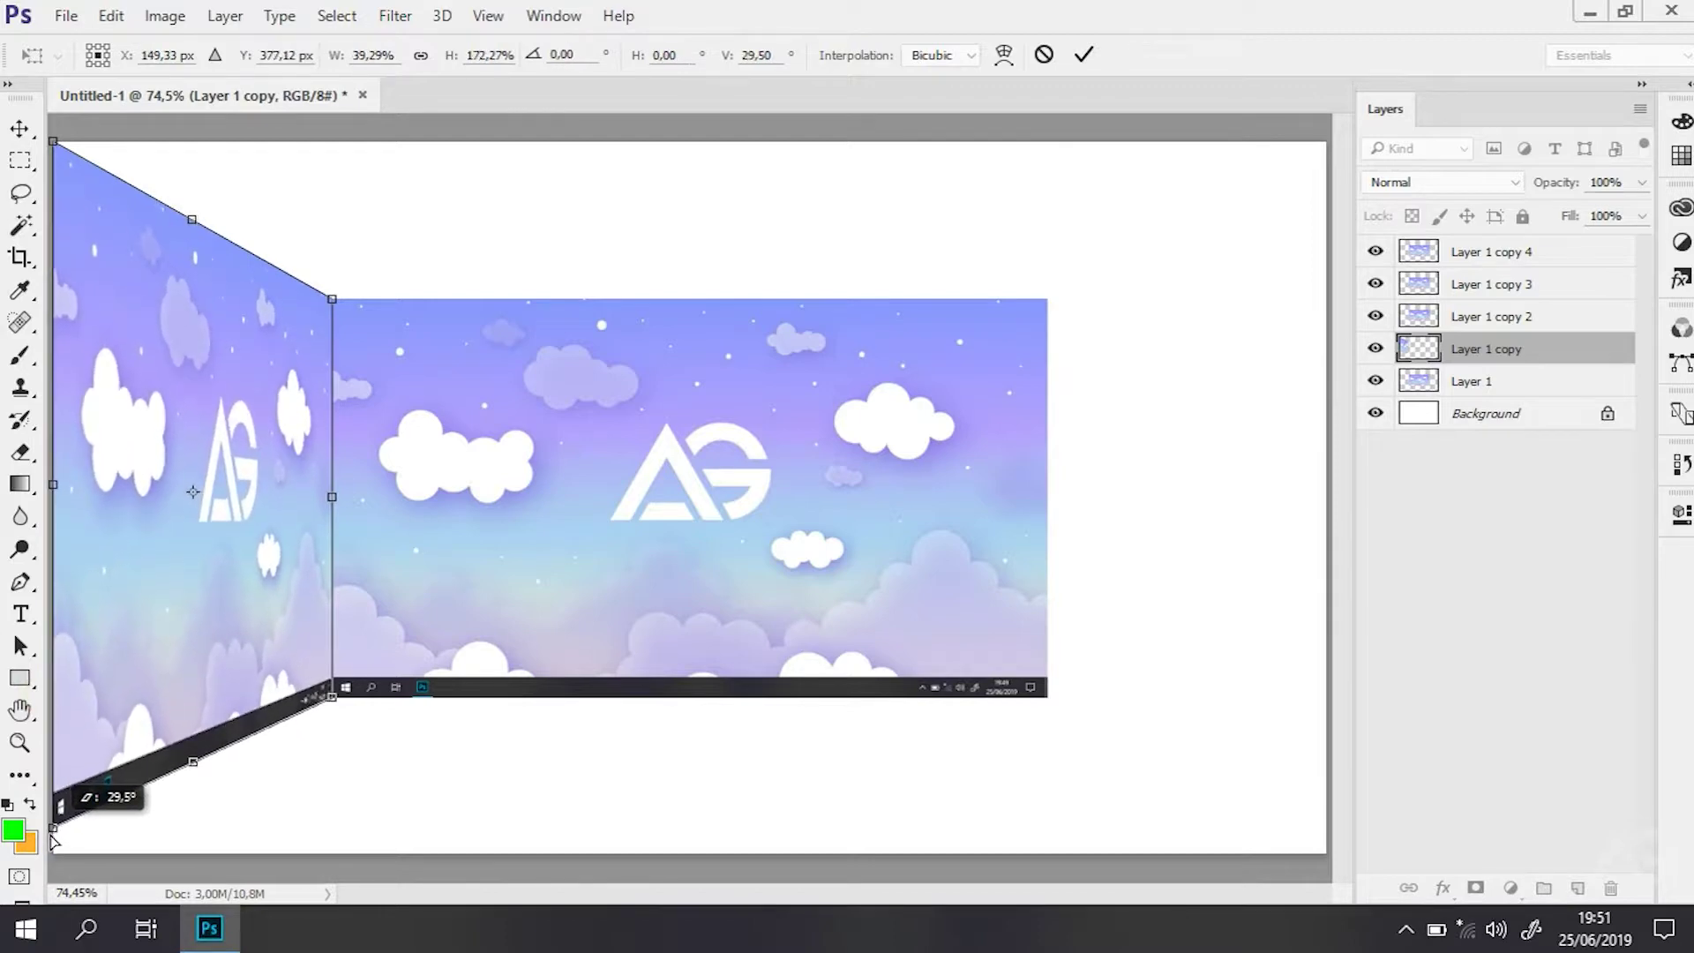
left_click_drag(57, 799, 51, 854)
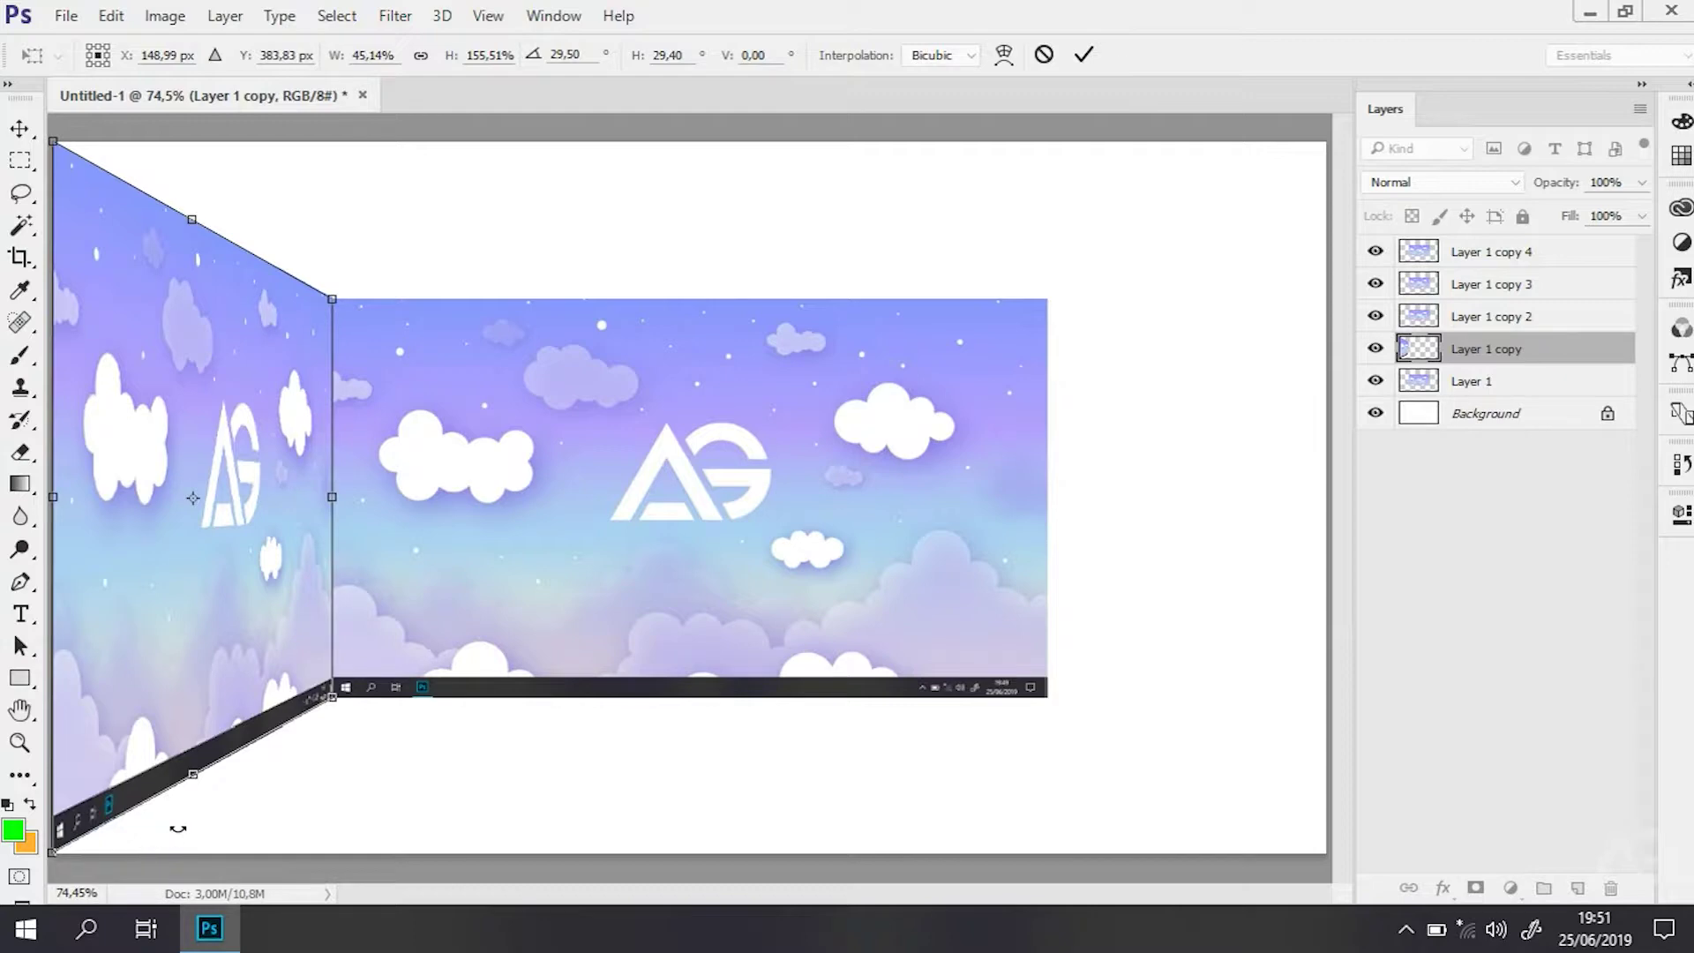
key("Return")
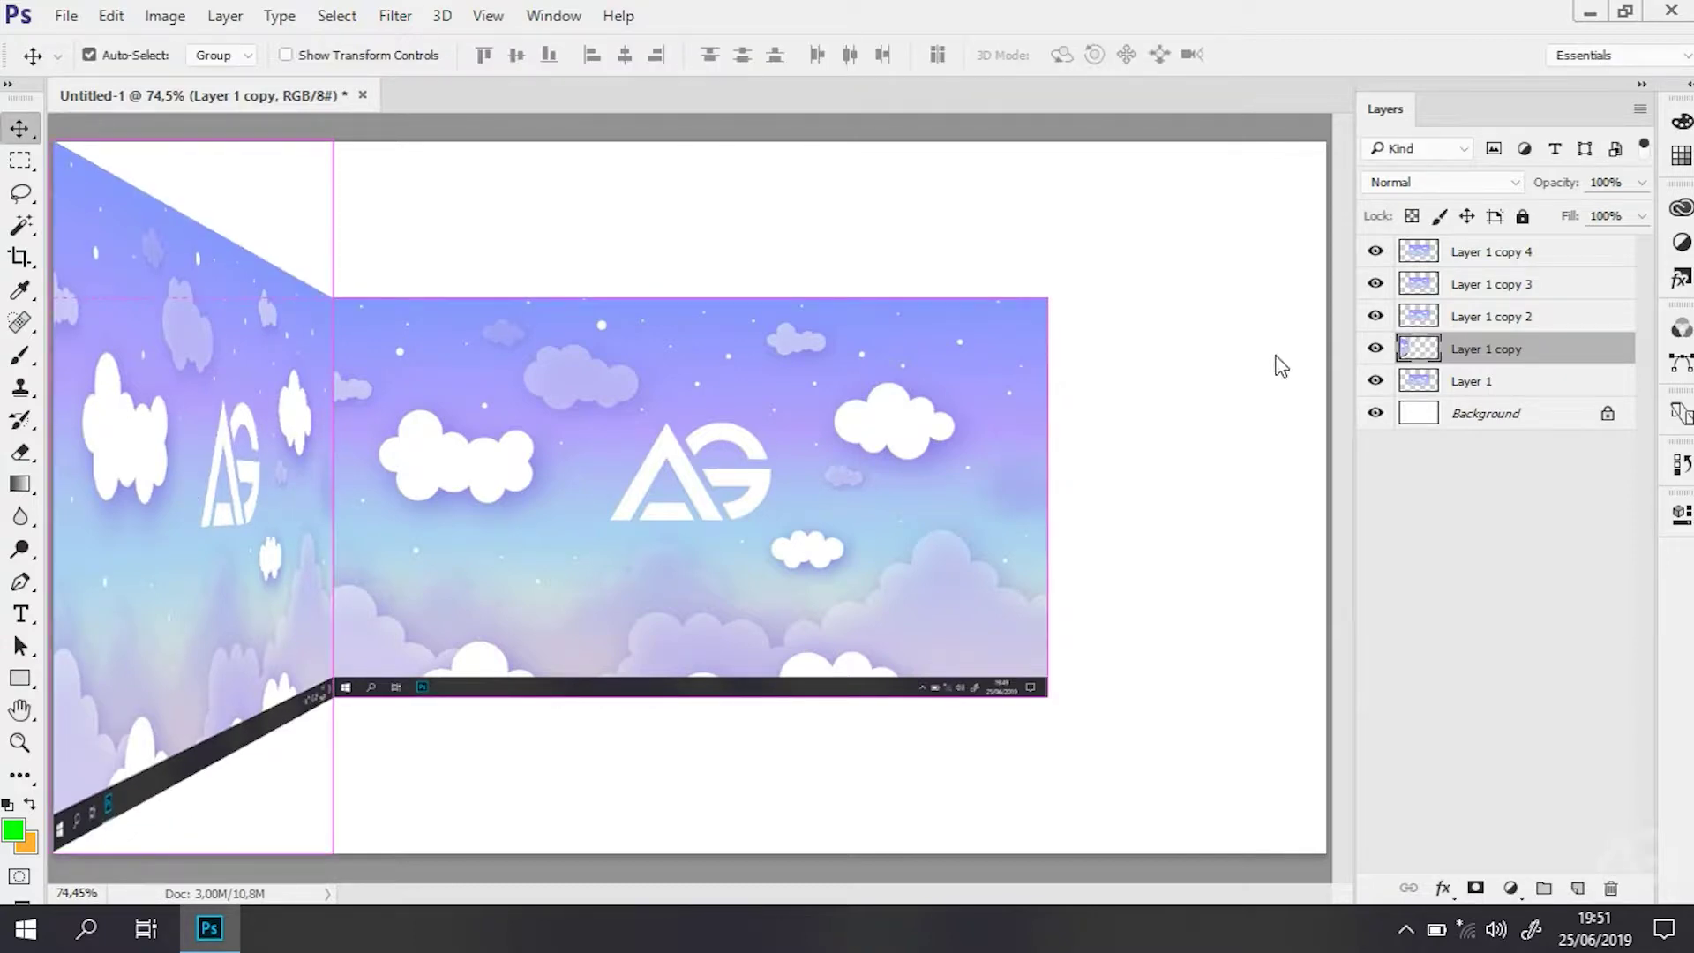
key("ctrl+s")
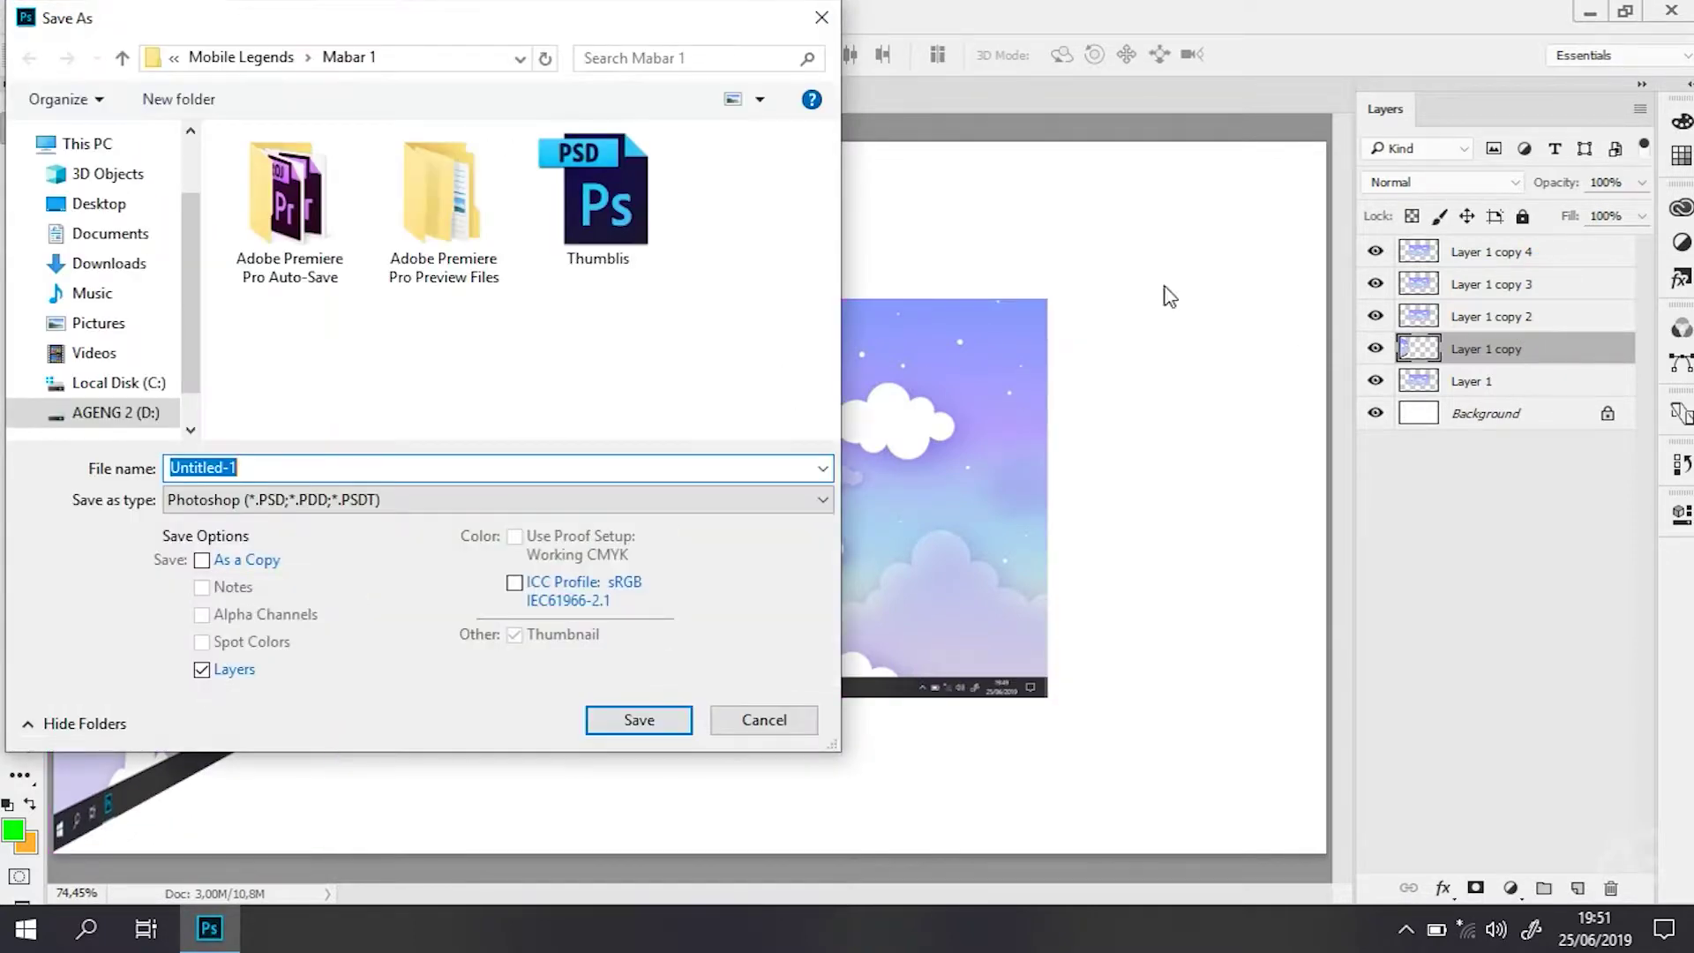
Start File > Save As and browse up to the Creative Editing AG folder.
left_click(760, 720)
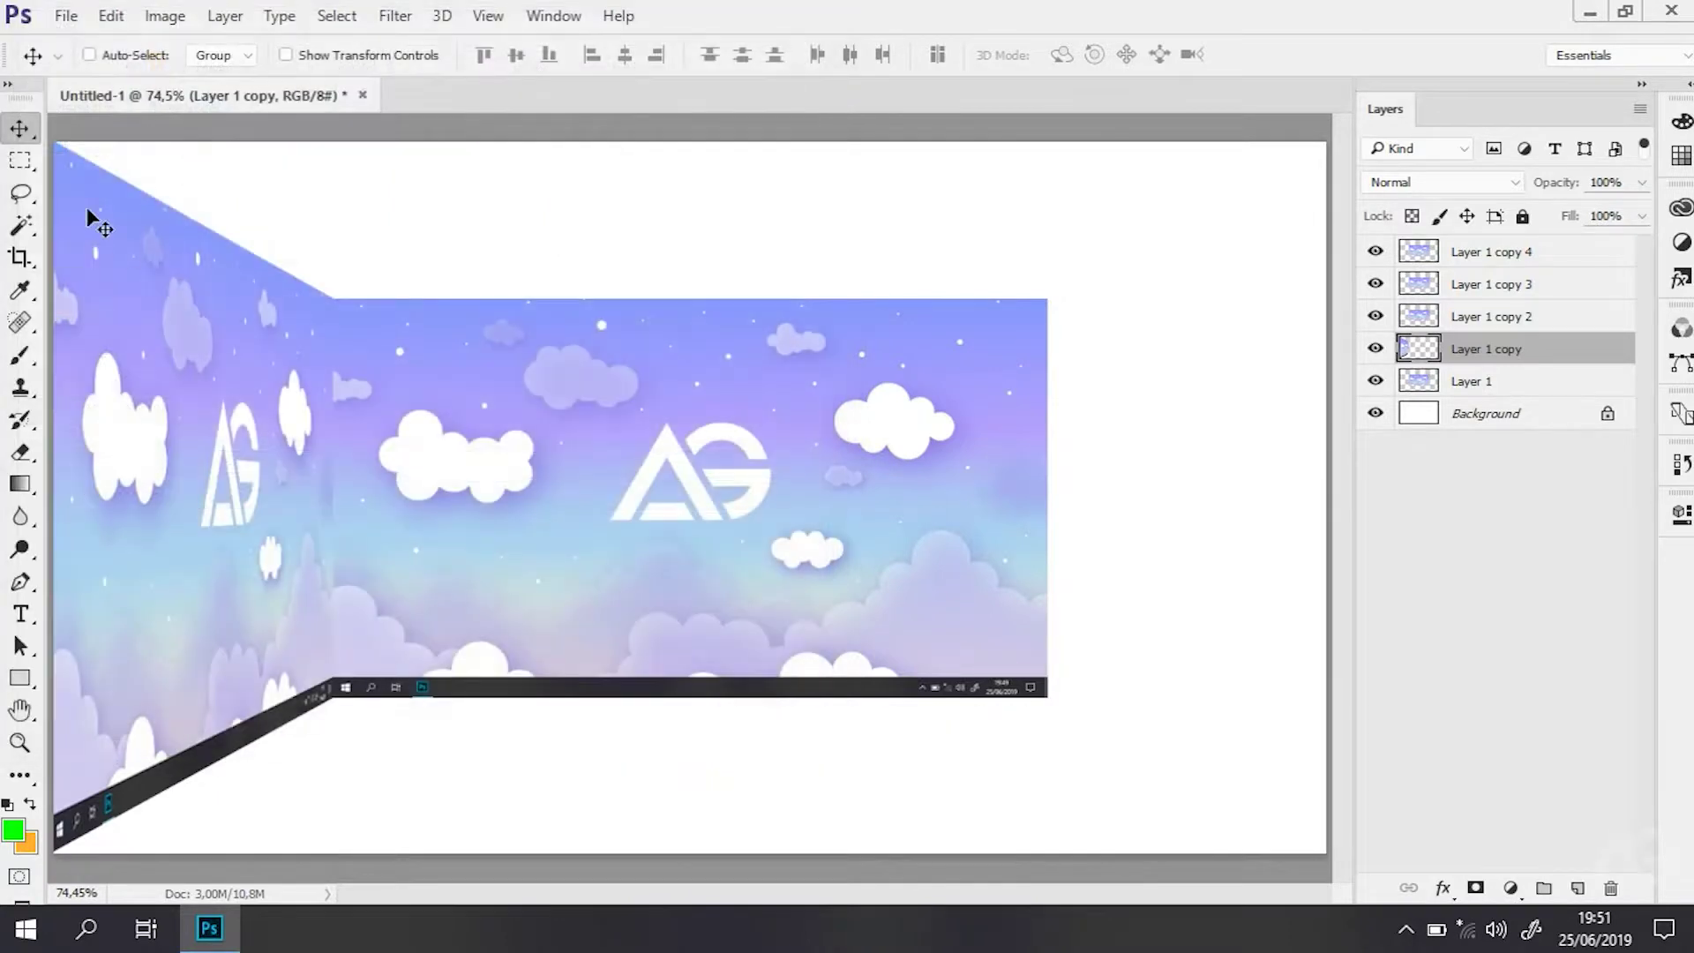
left_click(71, 15)
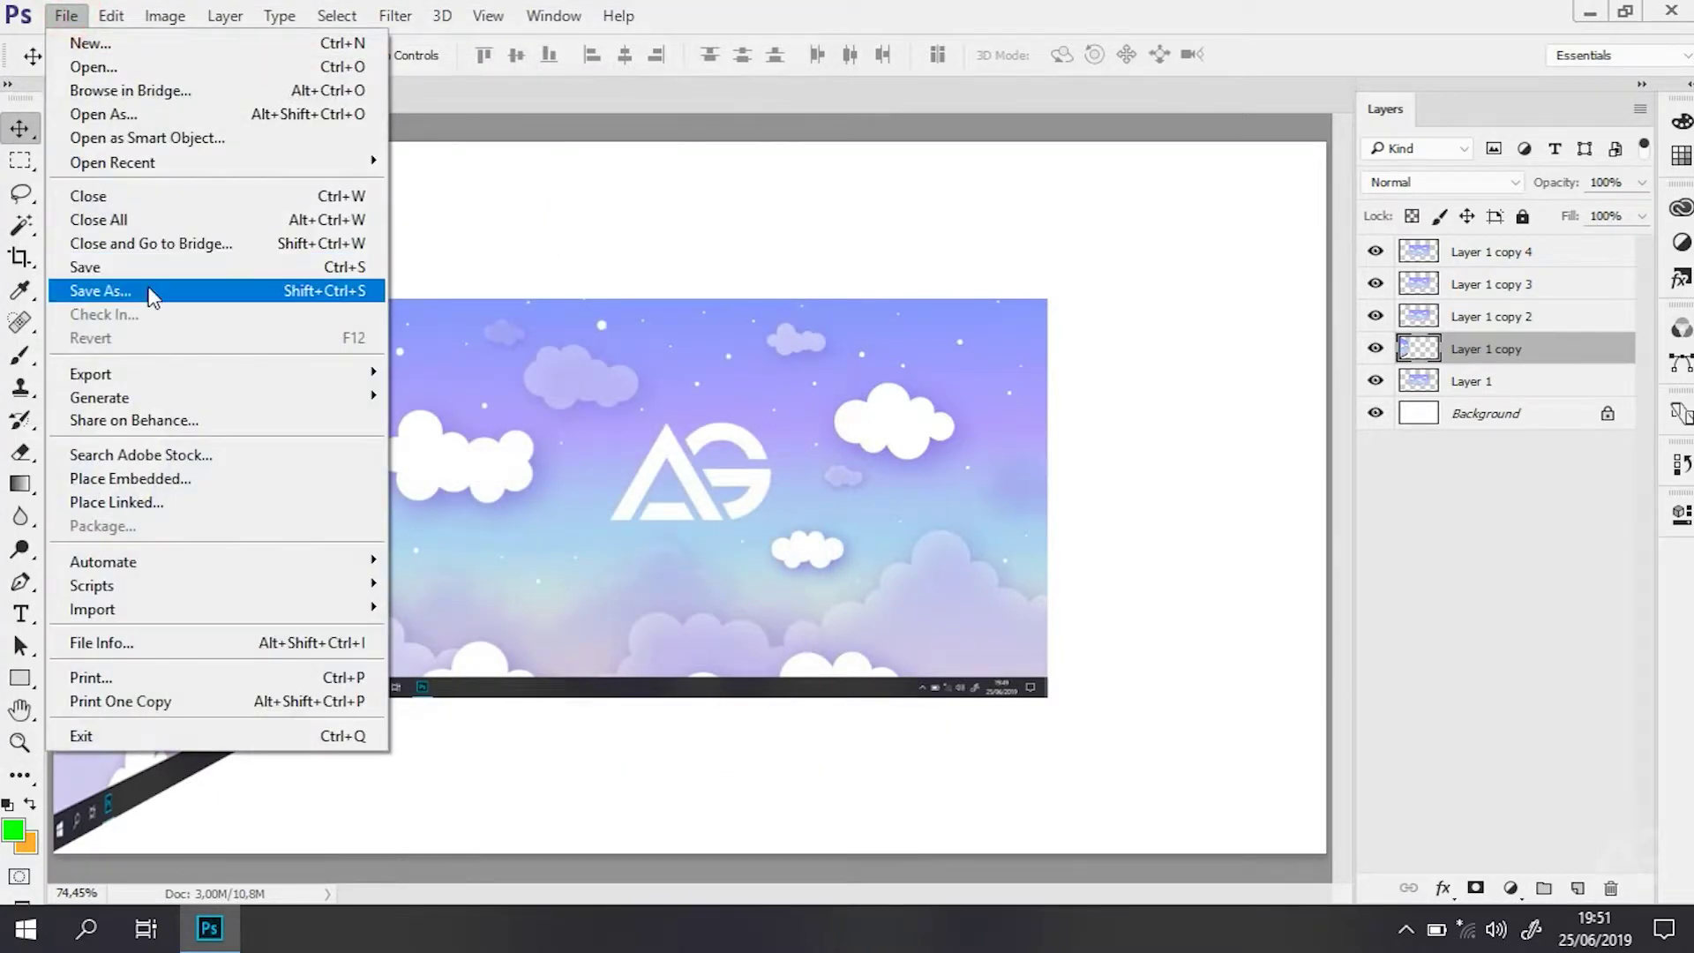
left_click(148, 291)
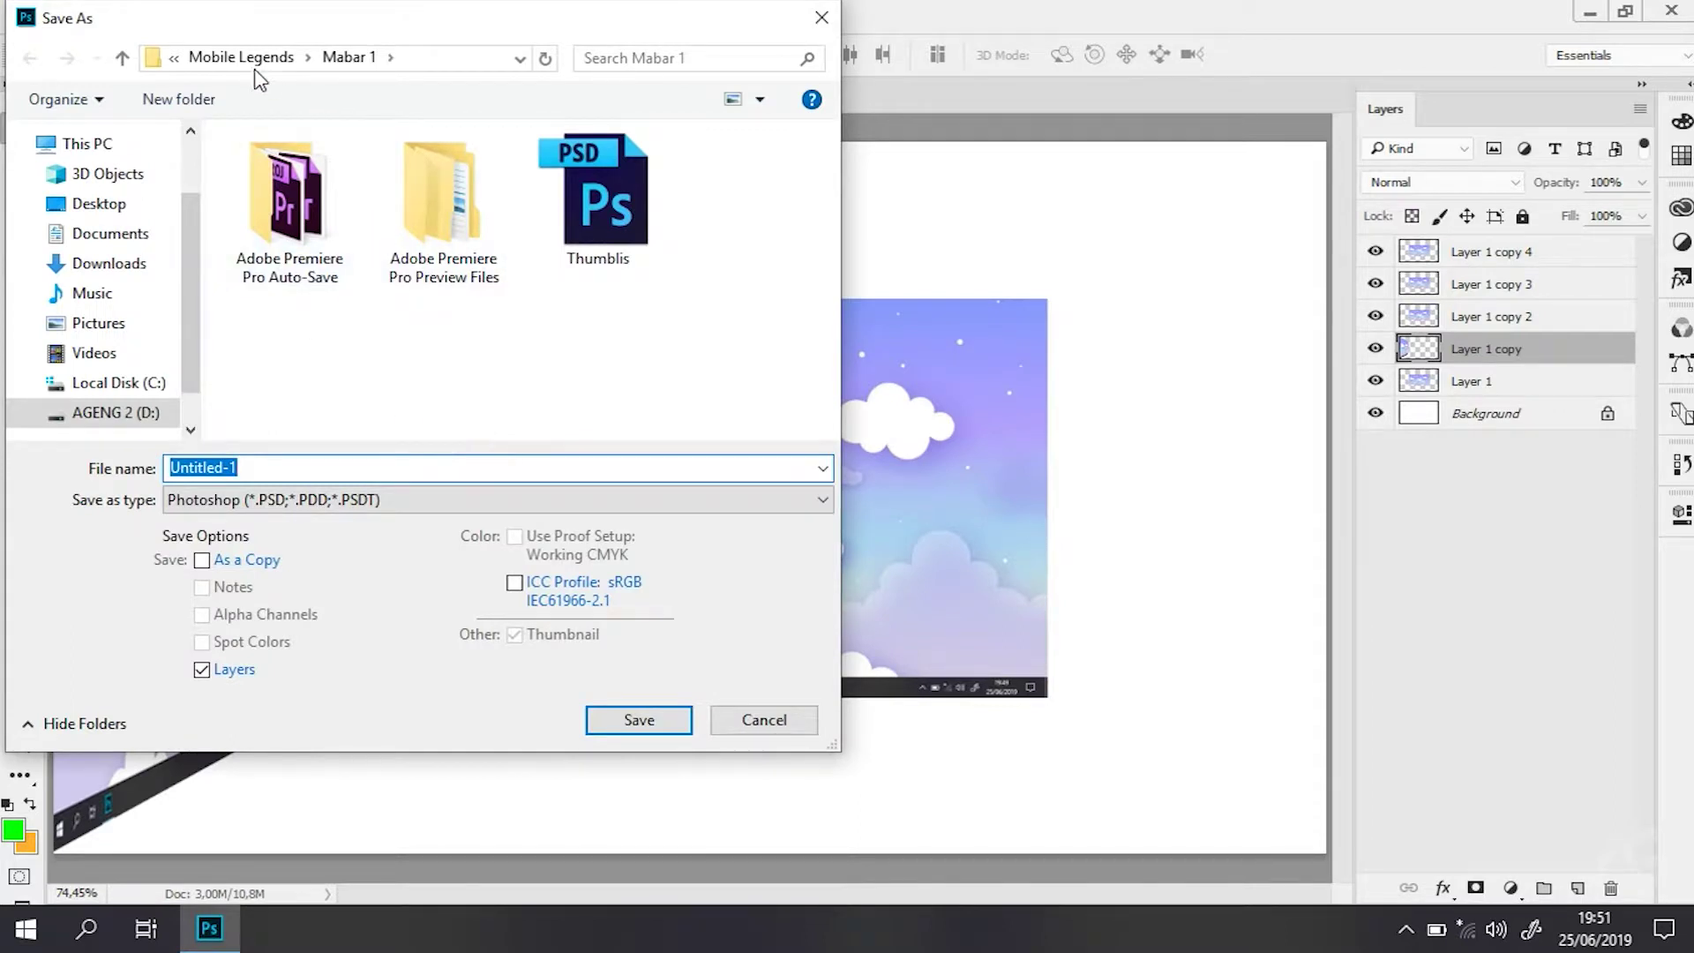
left_click(242, 58)
left_click(255, 60)
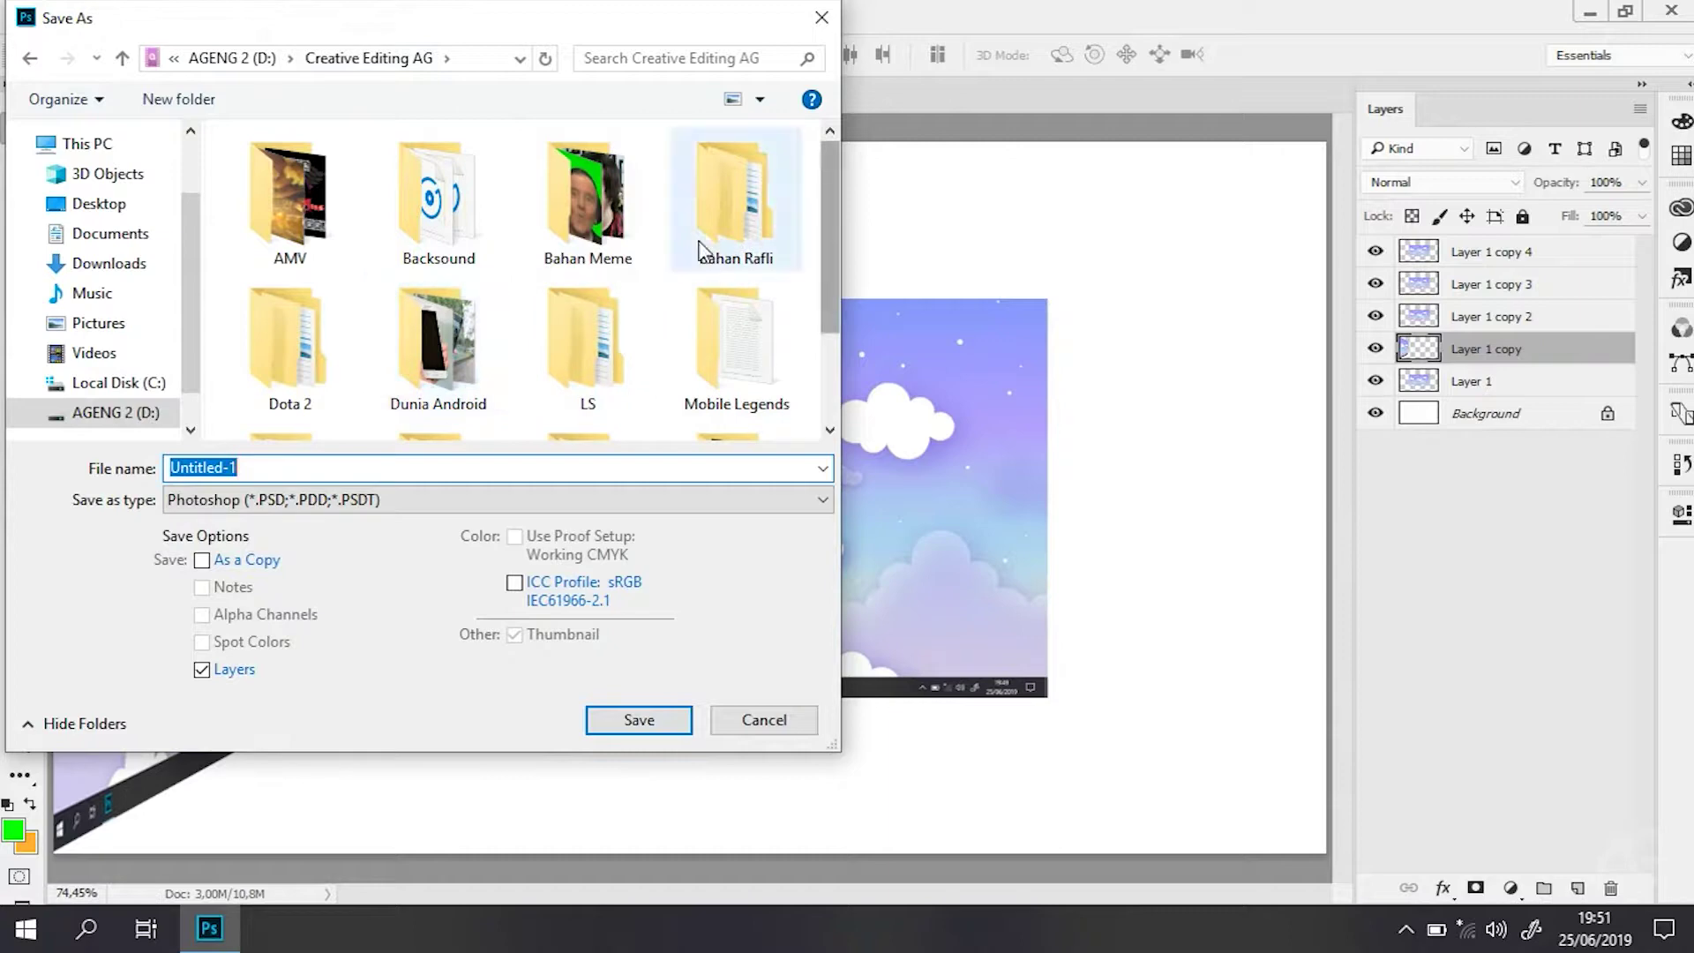
scroll(688, 265, "down", 2)
Save as Untitled-1.psd in Tutorial Photoshop > Wallpaper 3D, accepting the format options.
left_click(717, 328)
key("Return")
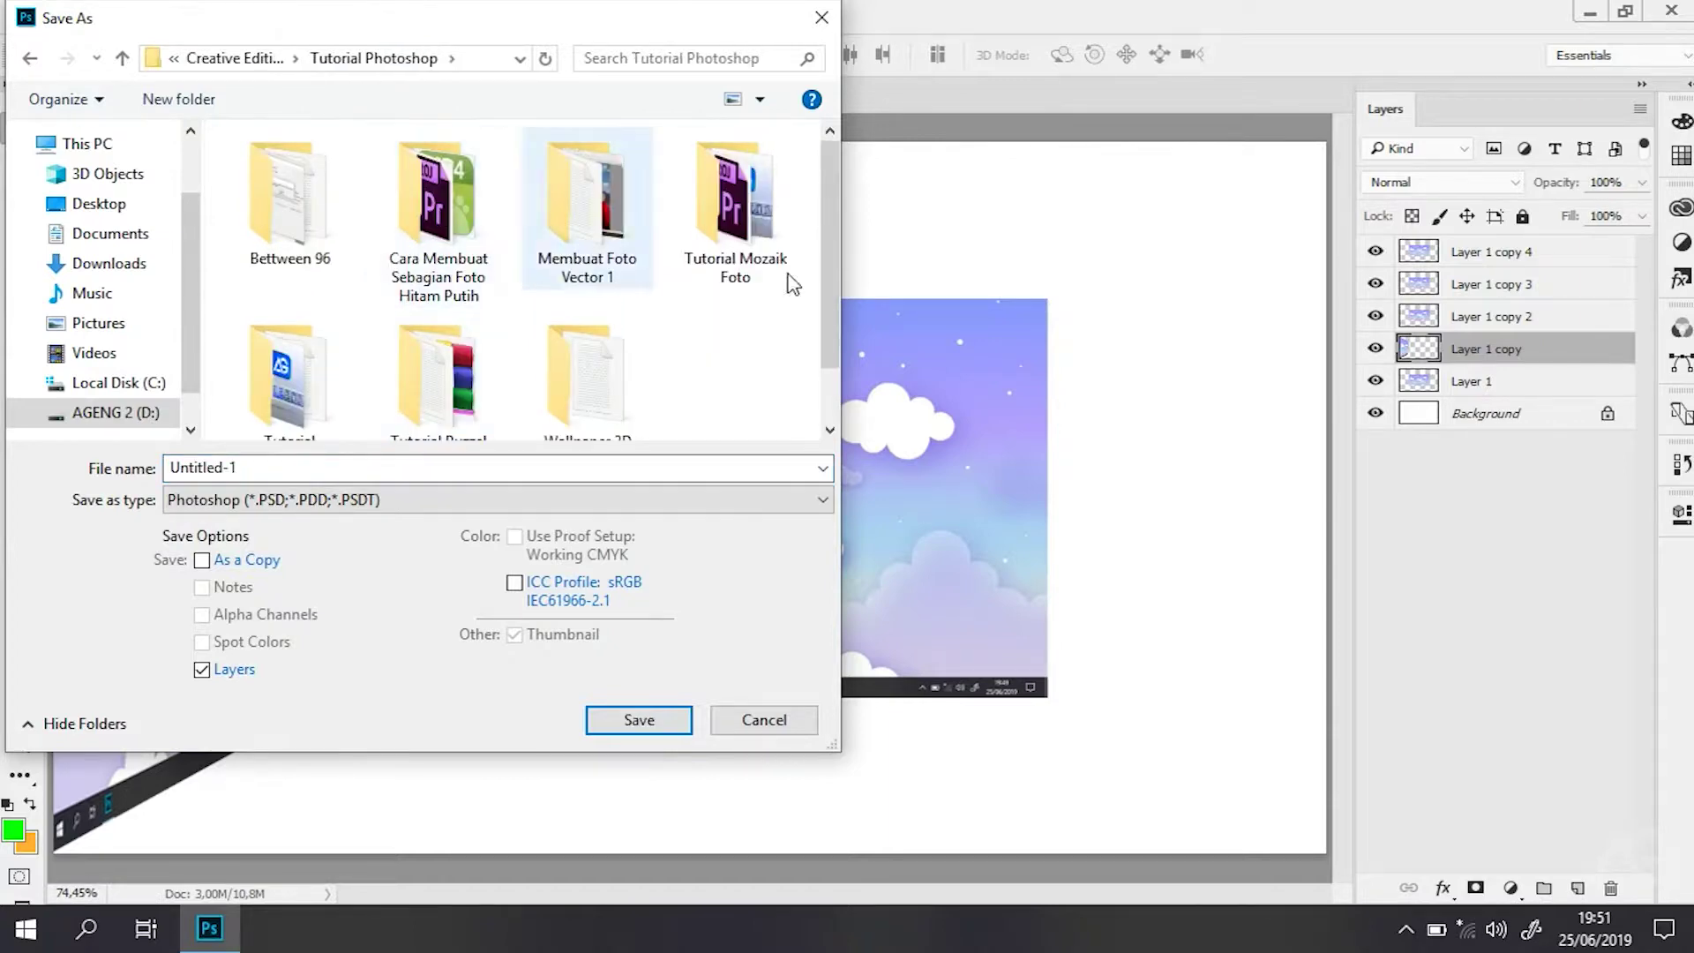
scroll(597, 367, "down", 1)
left_click(608, 339)
key("Return")
left_click(653, 716)
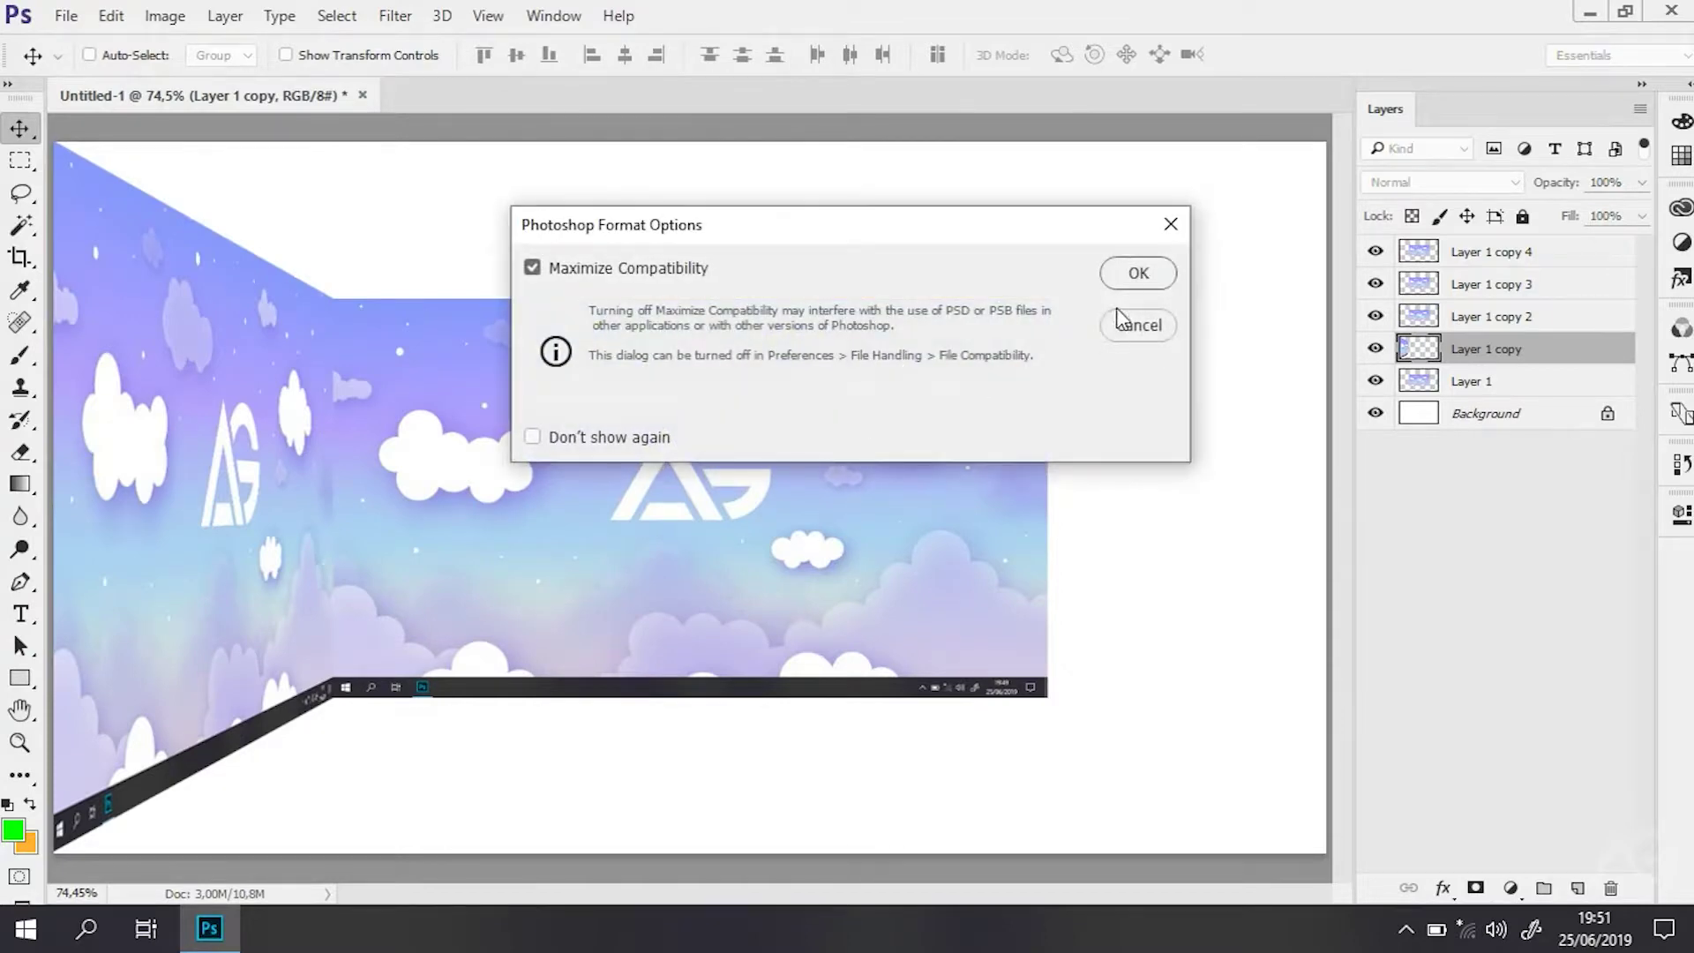
left_click(1137, 273)
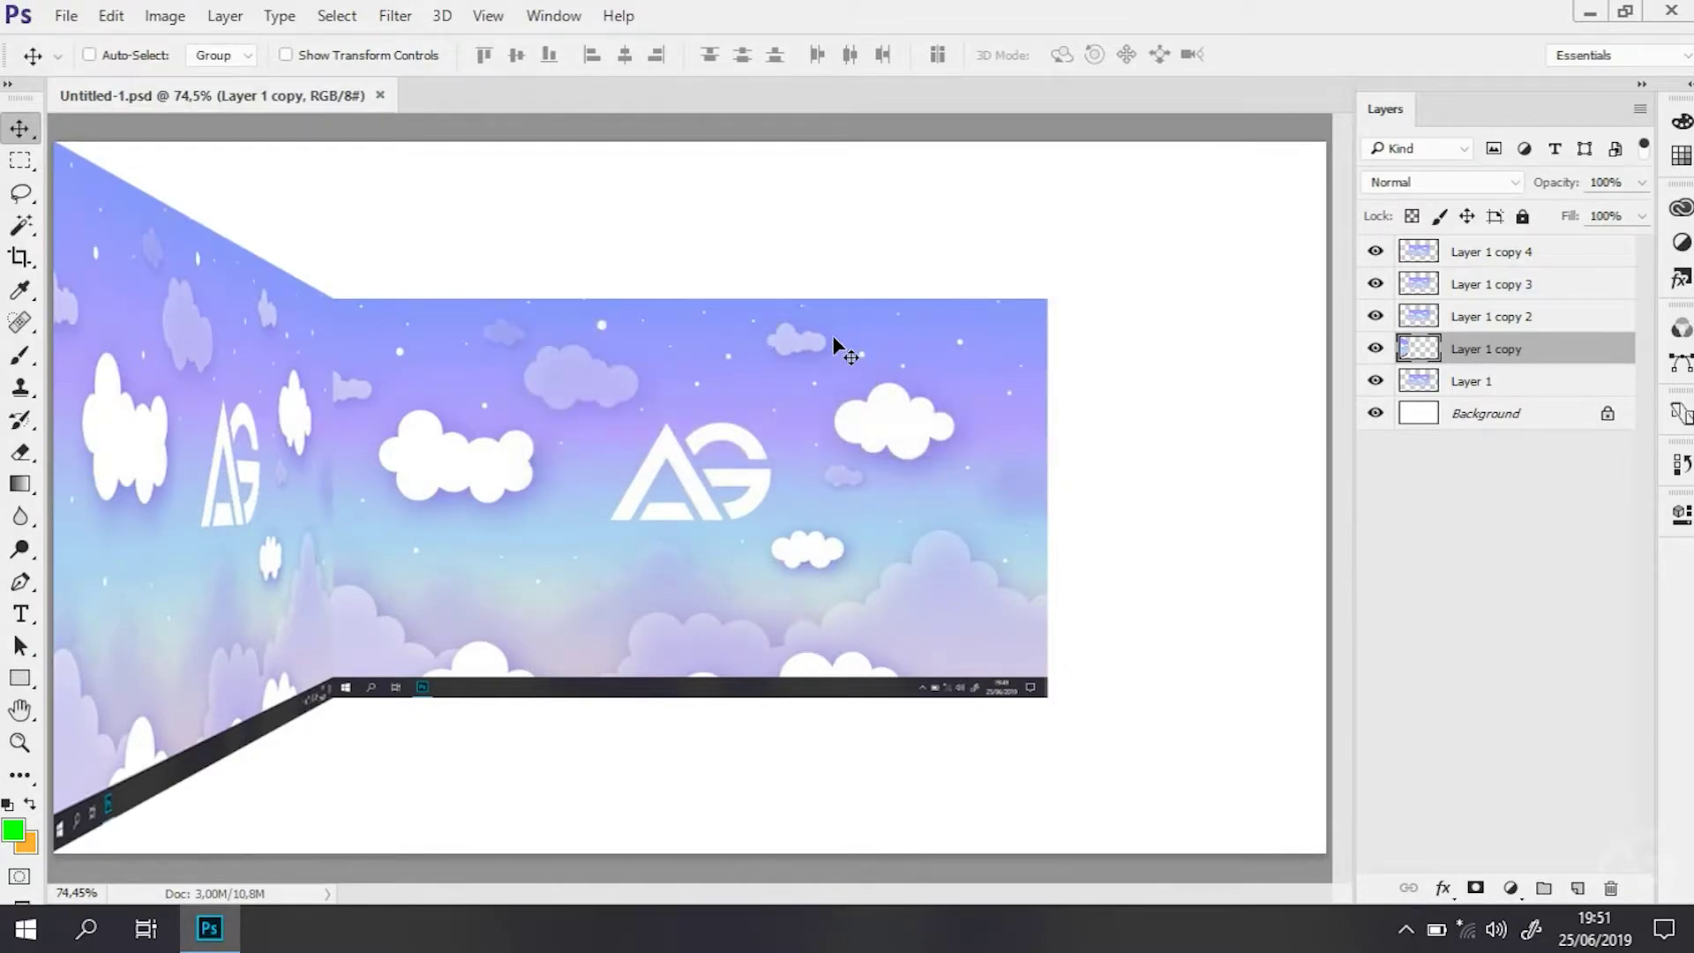
Select Layer 1 copy 2 and shift it right to the canvas edge.
left_click(1473, 323)
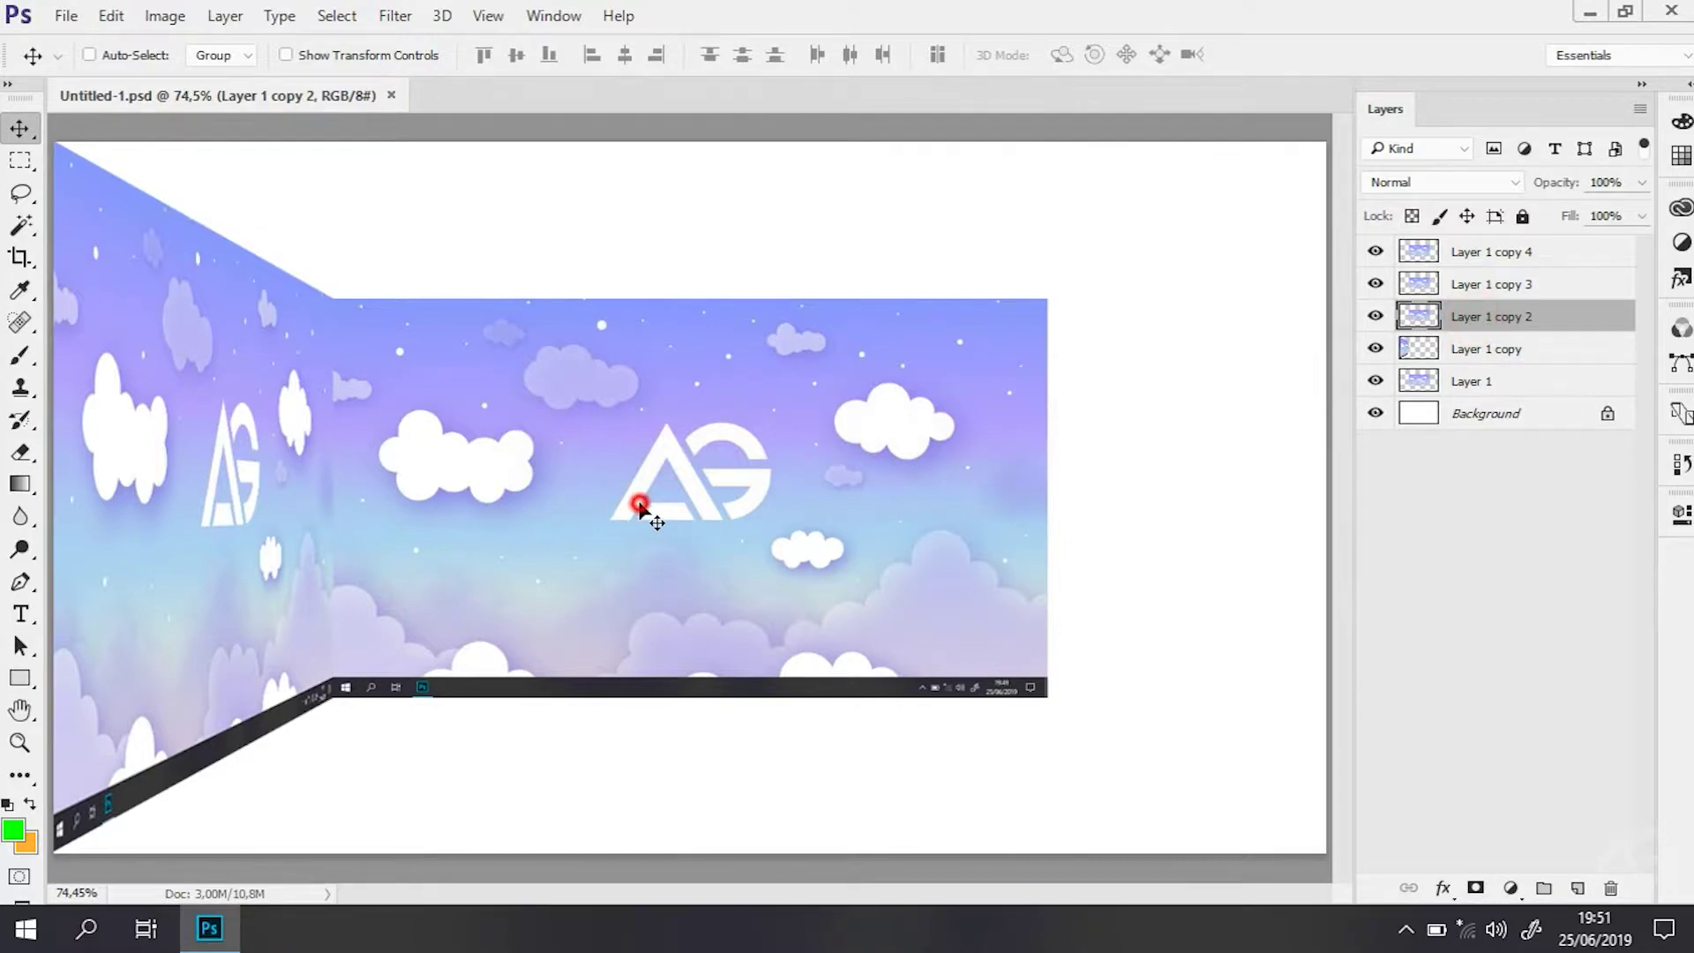
left_click_drag(640, 505, 876, 505)
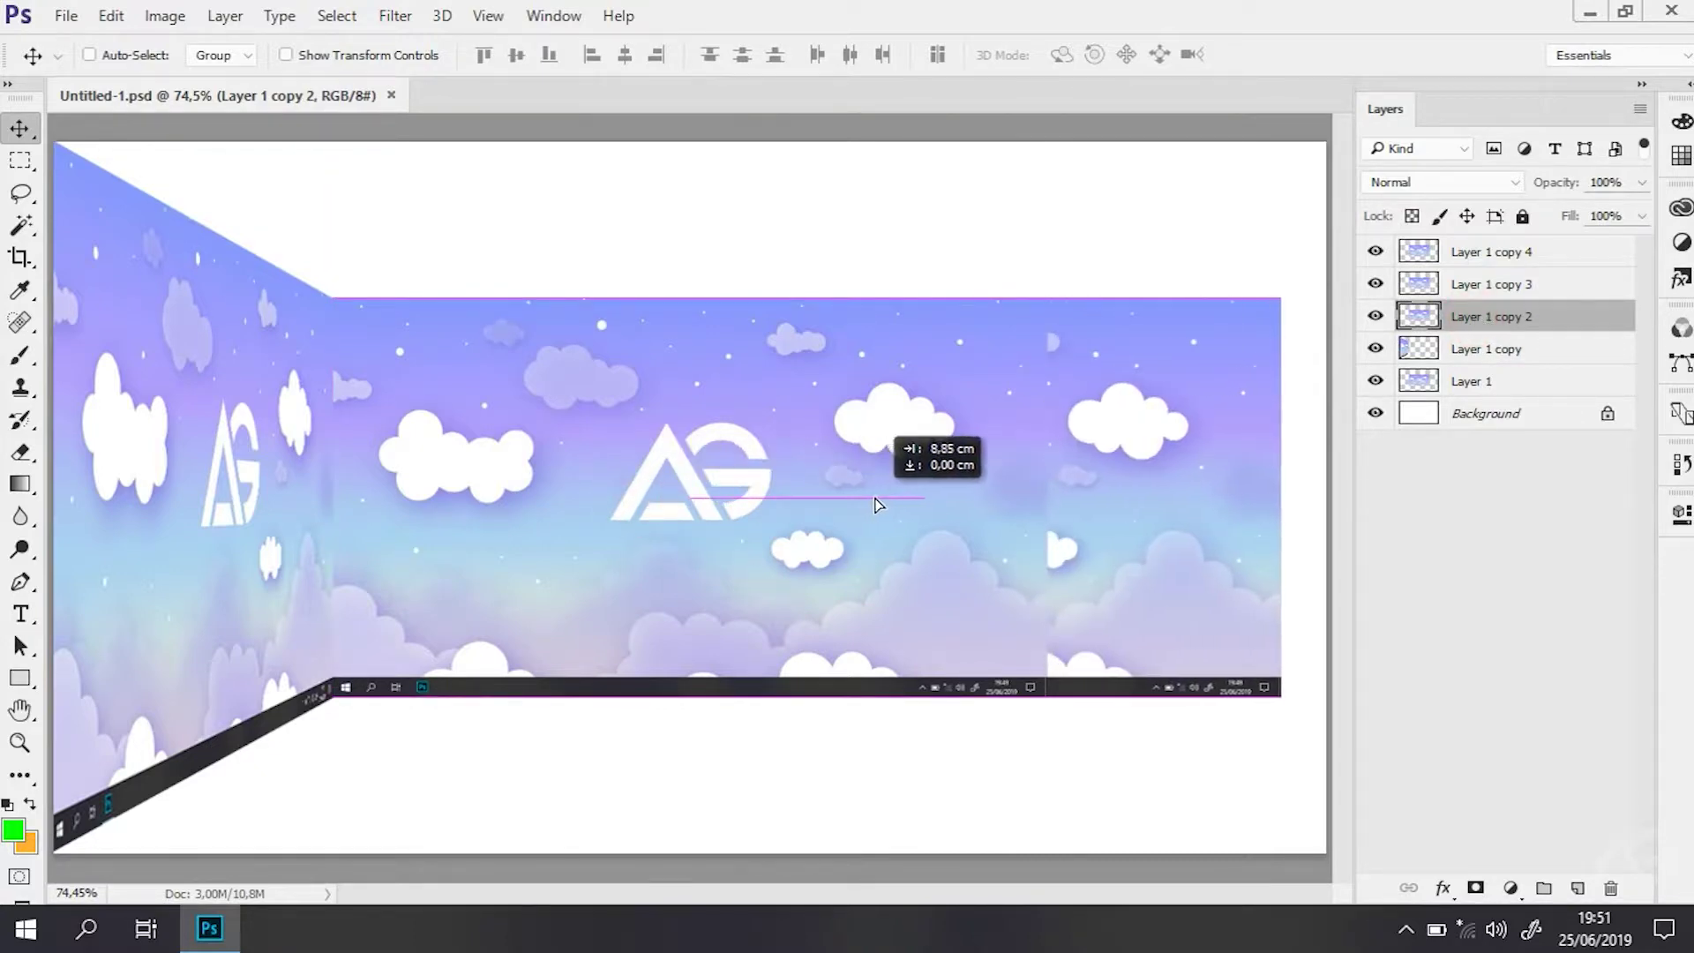
left_click_drag(876, 505, 914, 498)
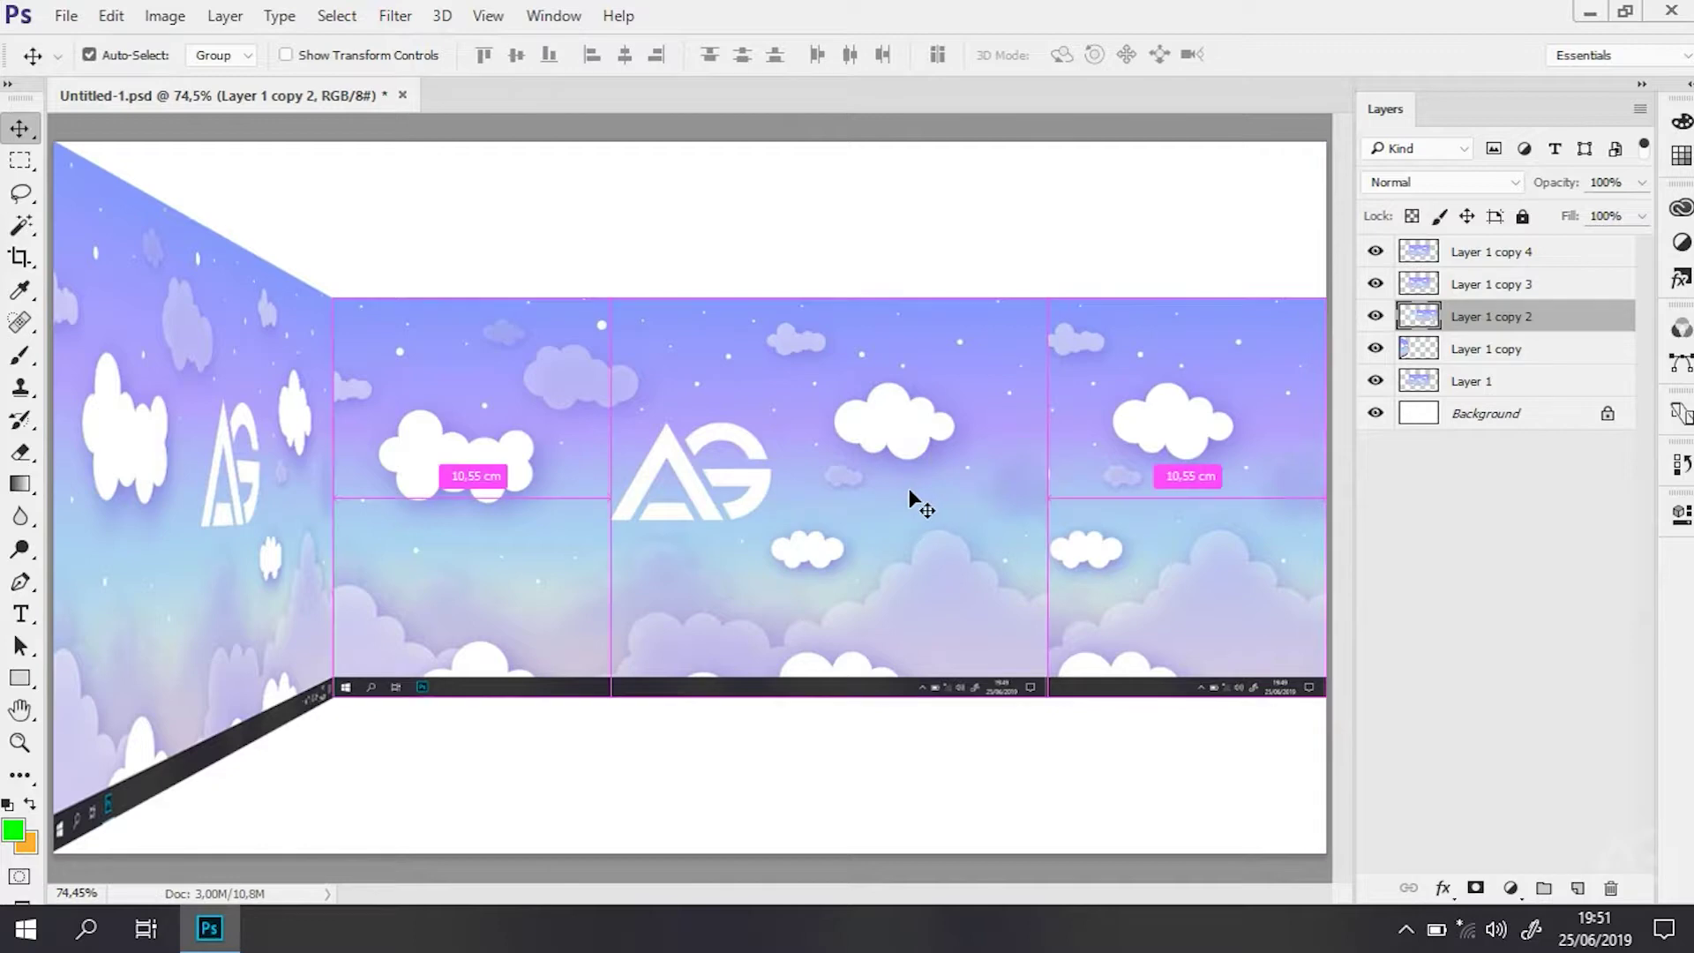
Narrow and skew Layer 1 copy 2 so its right corners meet the right canvas corners.
key("ctrl+t")
left_click_drag(614, 496, 1050, 491)
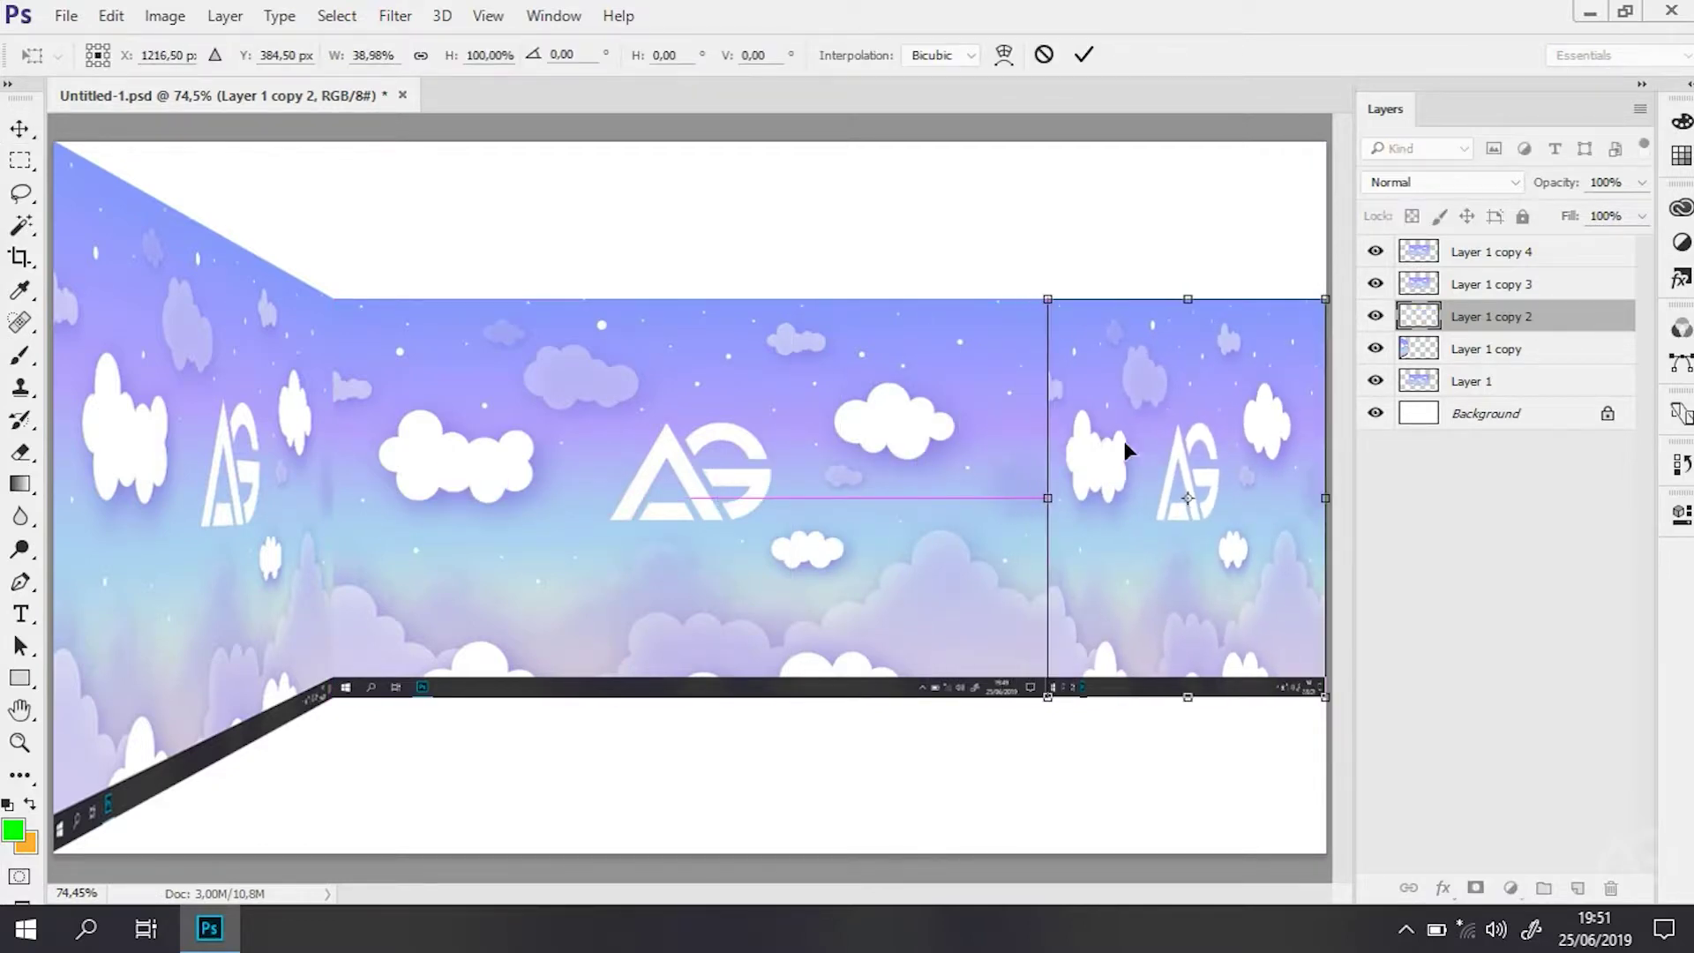
left_click_drag(1324, 300, 1327, 174)
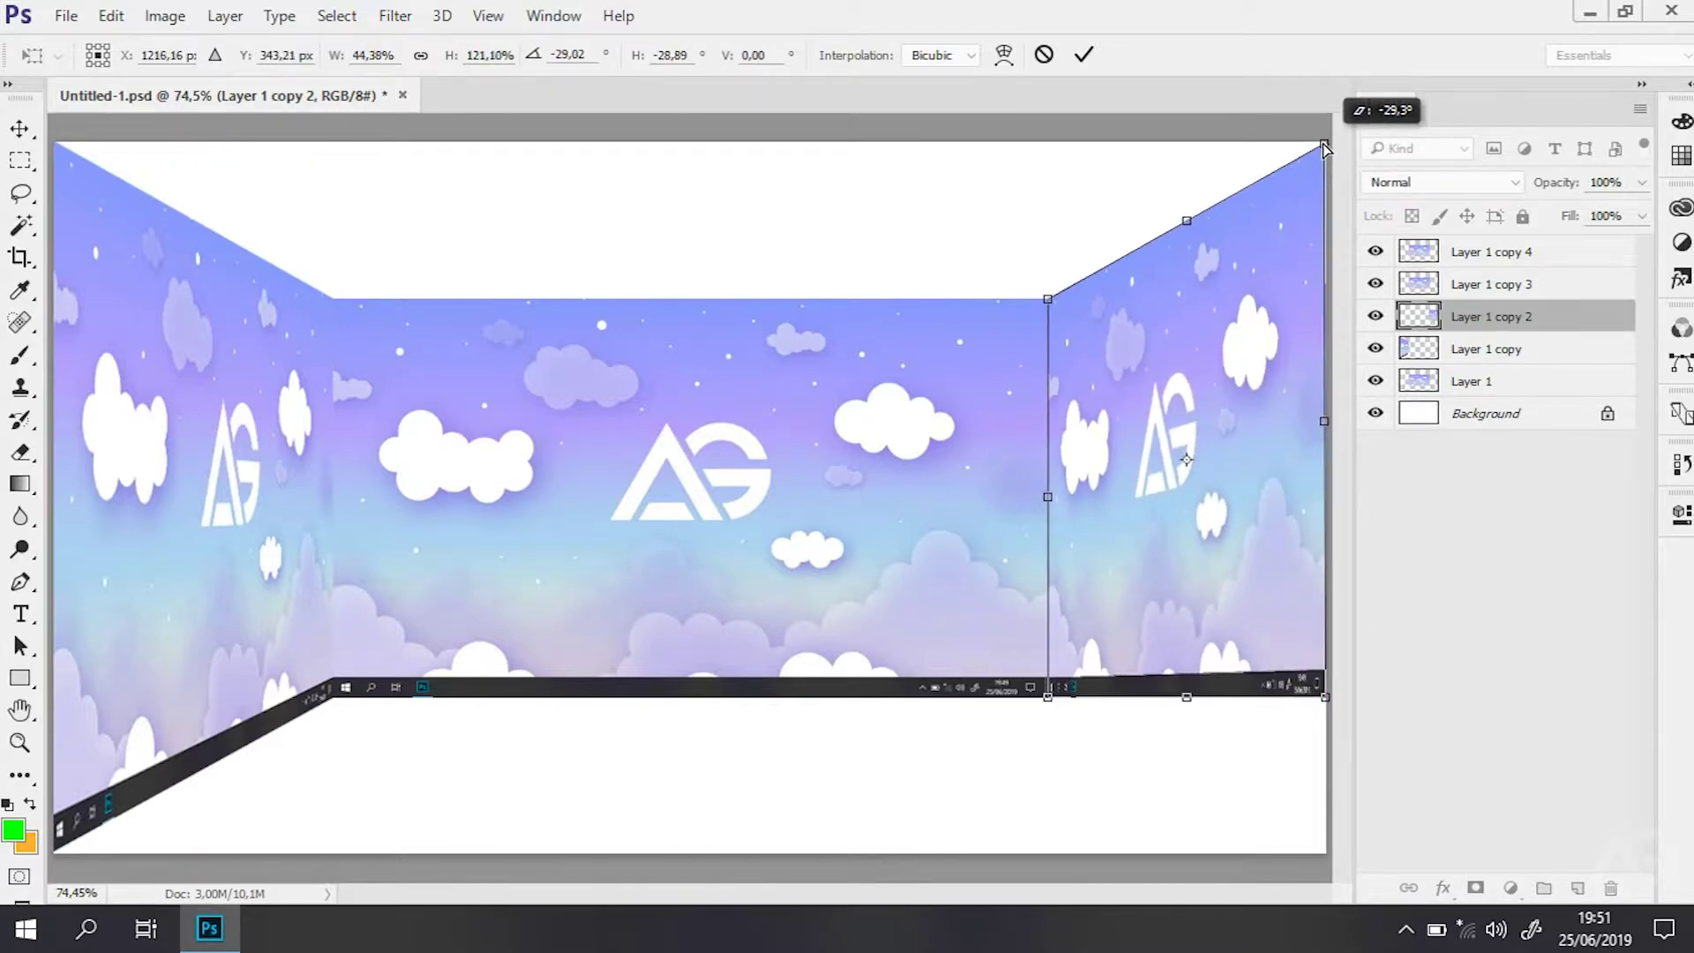
left_click_drag(1328, 174, 1327, 142)
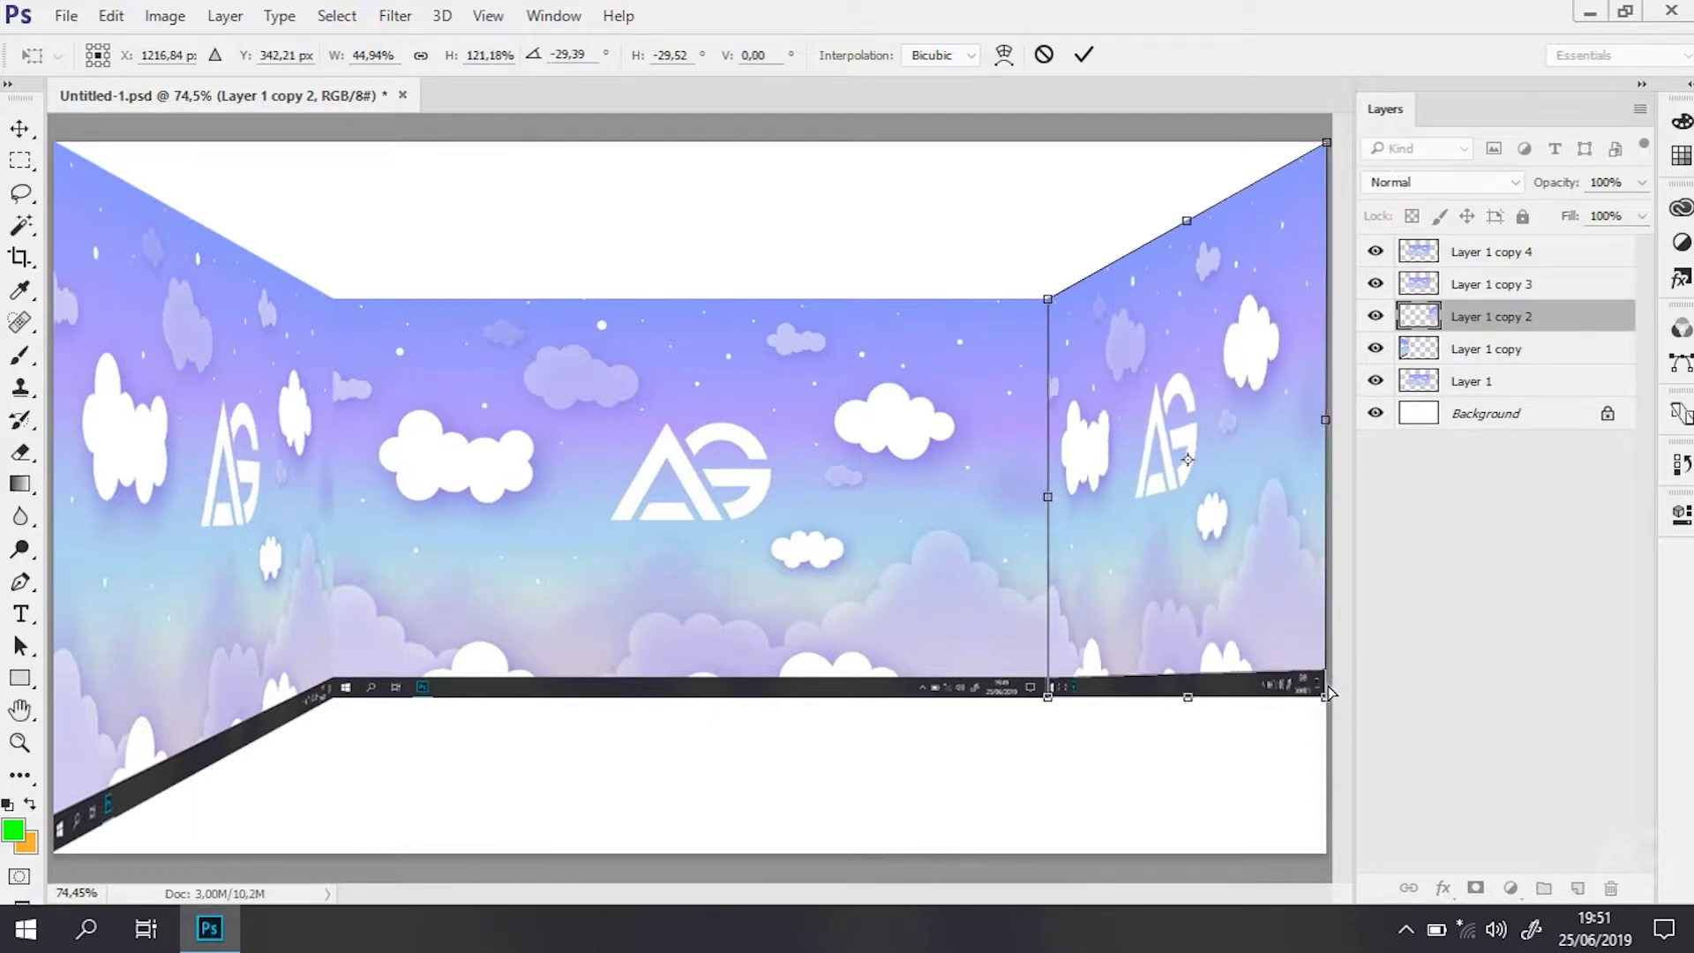
left_click_drag(1324, 697, 1326, 849)
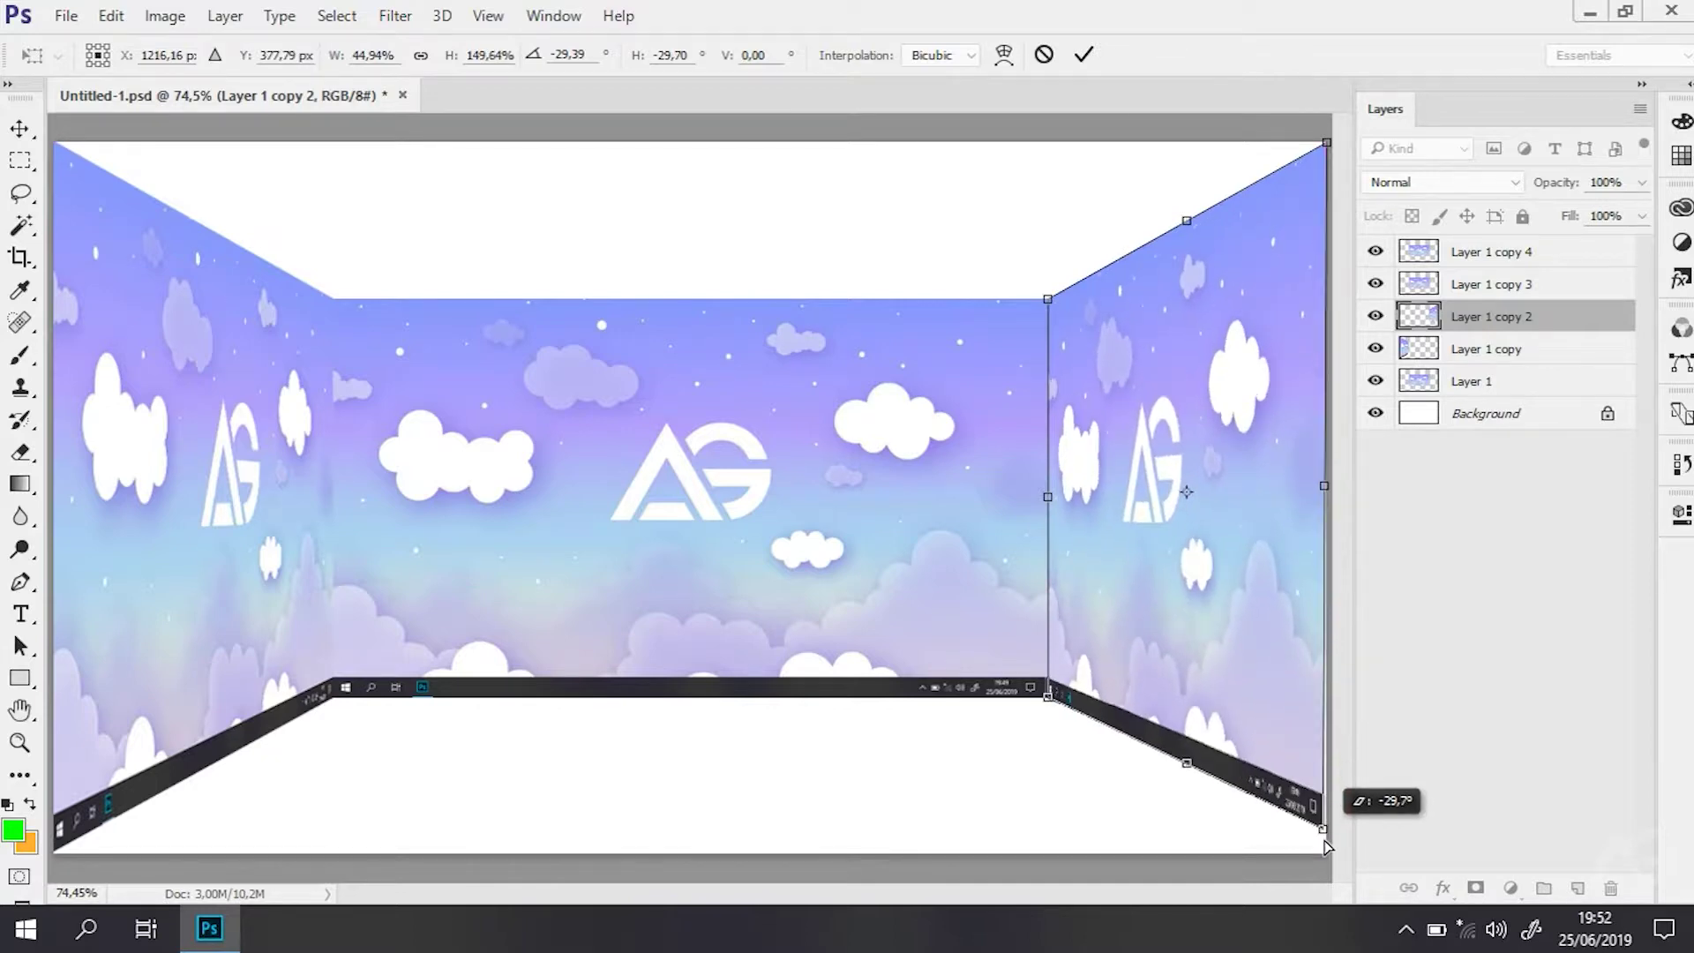
left_click_drag(1326, 849, 1327, 852)
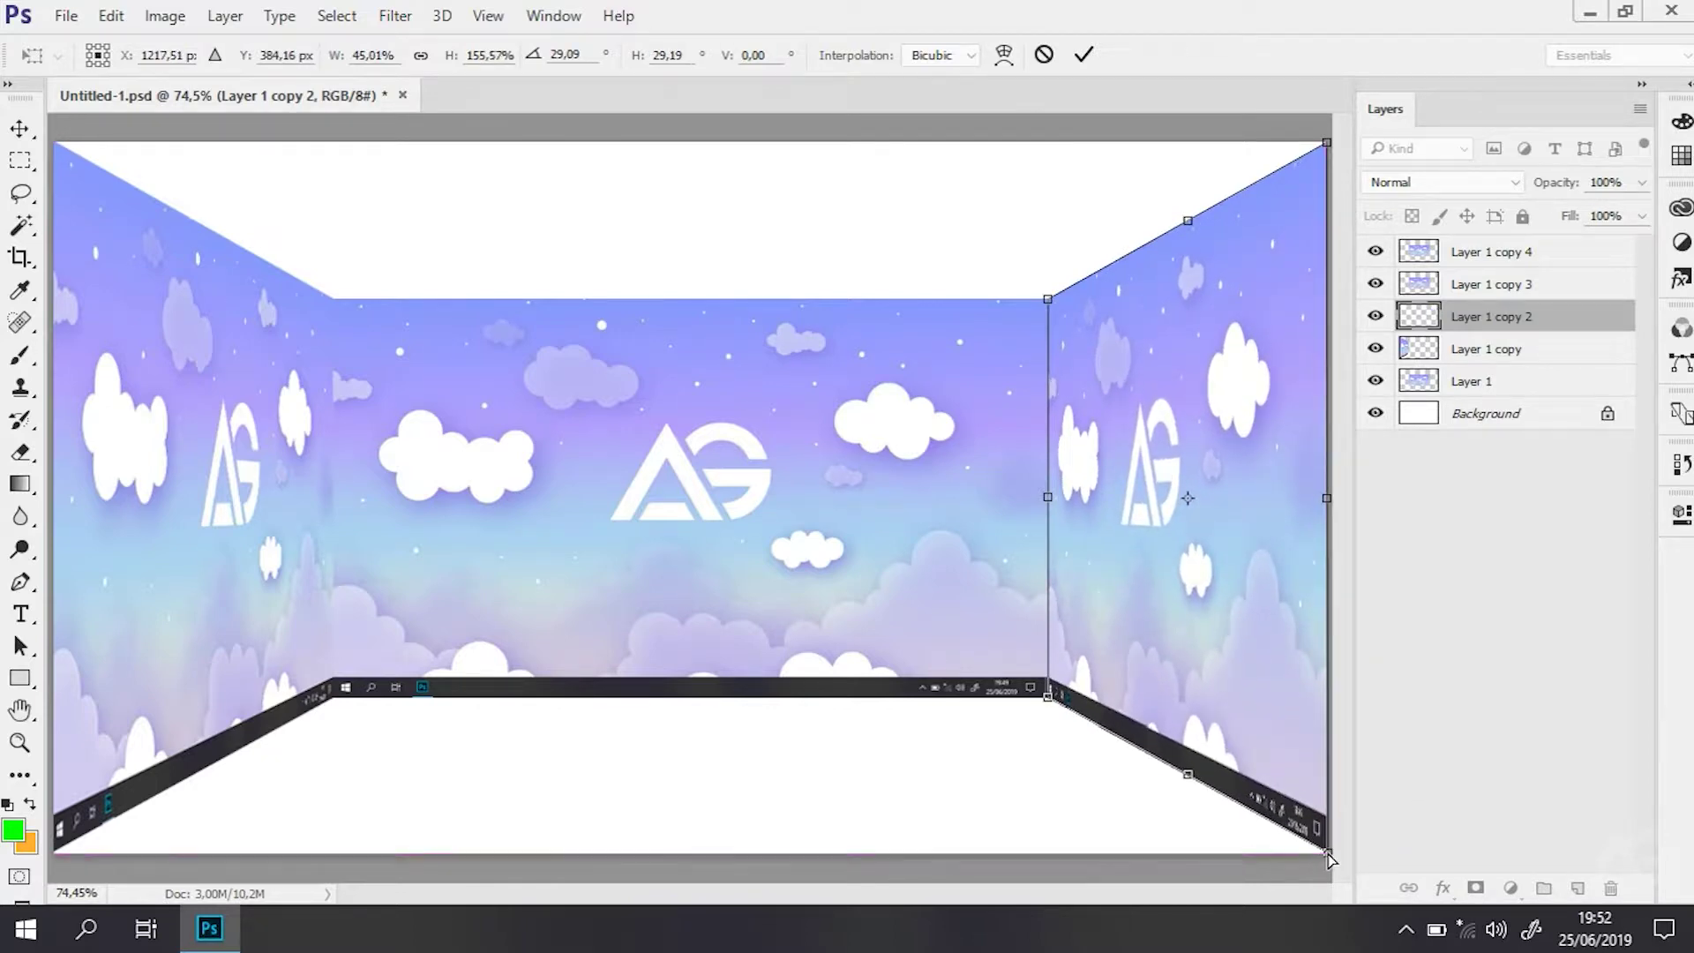
key("Return")
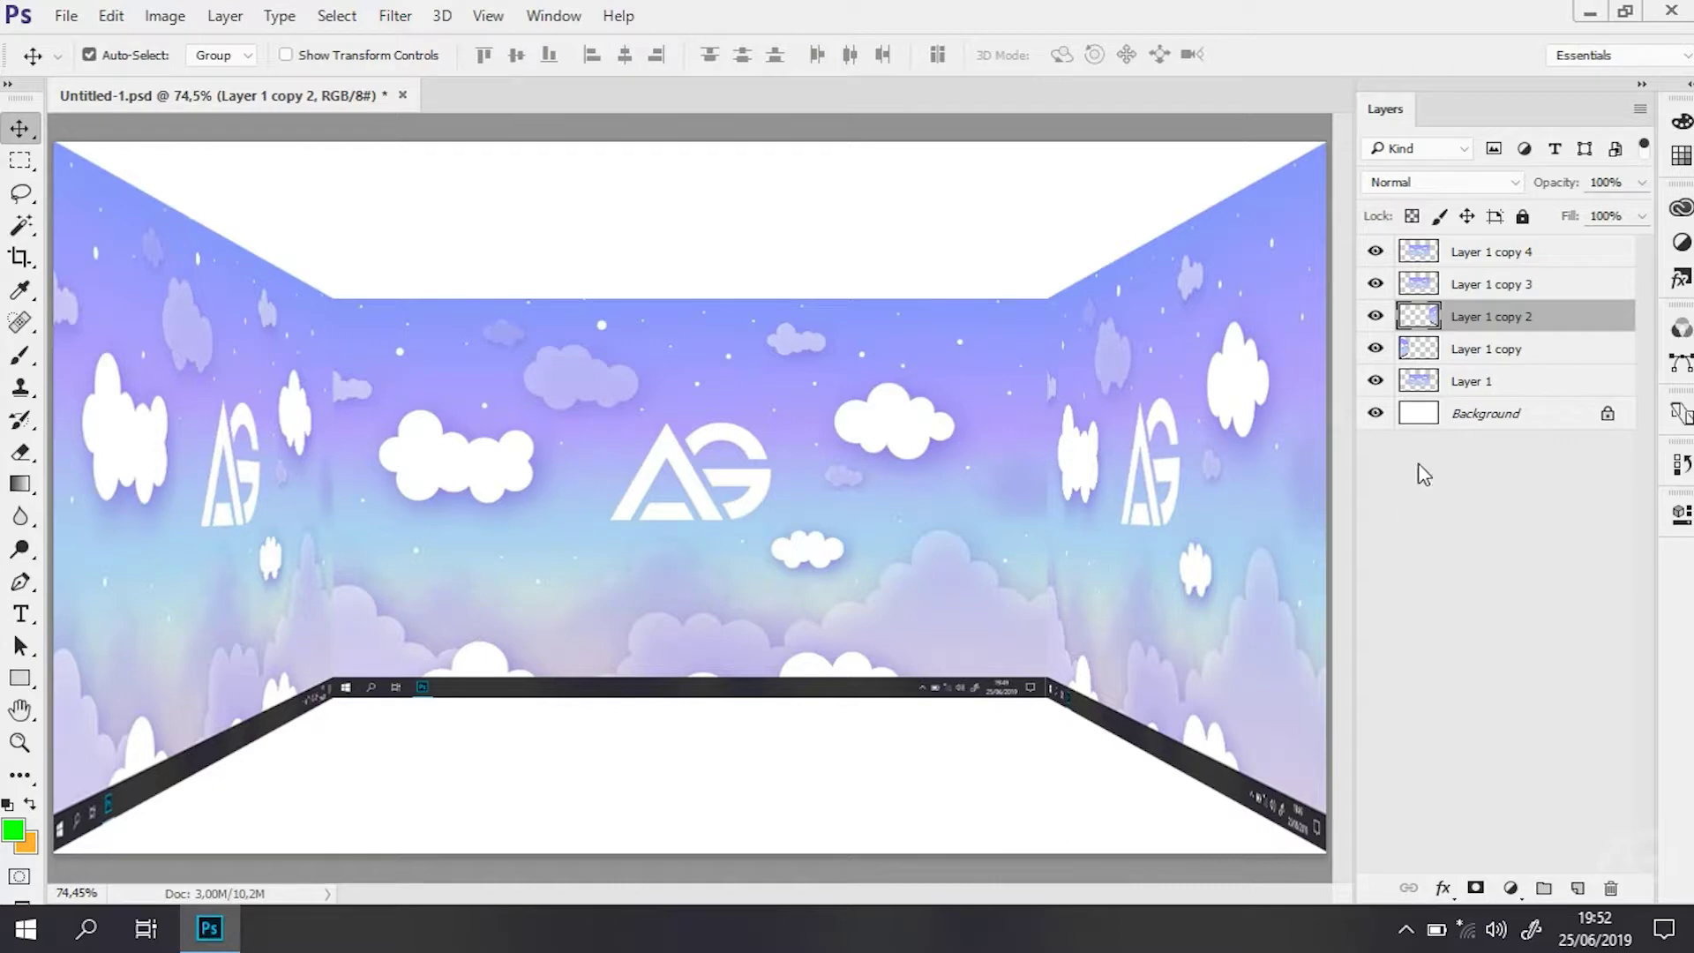
Move Layer 1 copy 3 up, flatten it into a top strip, and skew its top-right corner out.
left_click(1508, 284)
left_click_drag(868, 531, 869, 373)
key("ctrl+t")
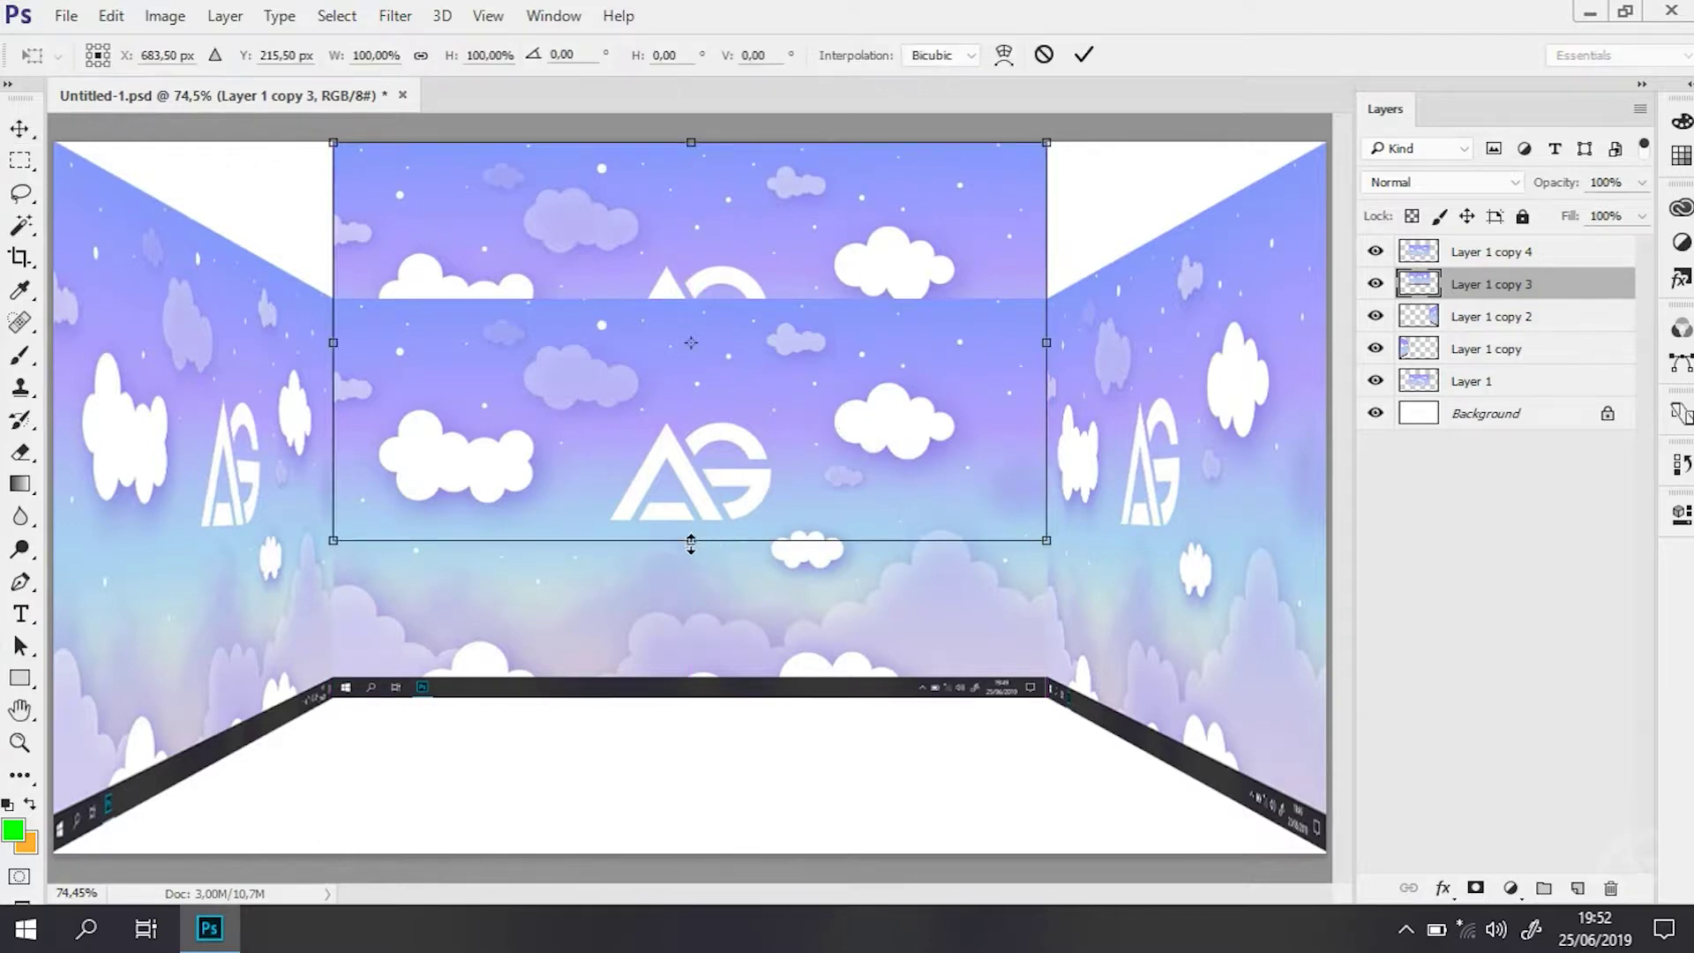
left_click_drag(691, 540, 697, 297)
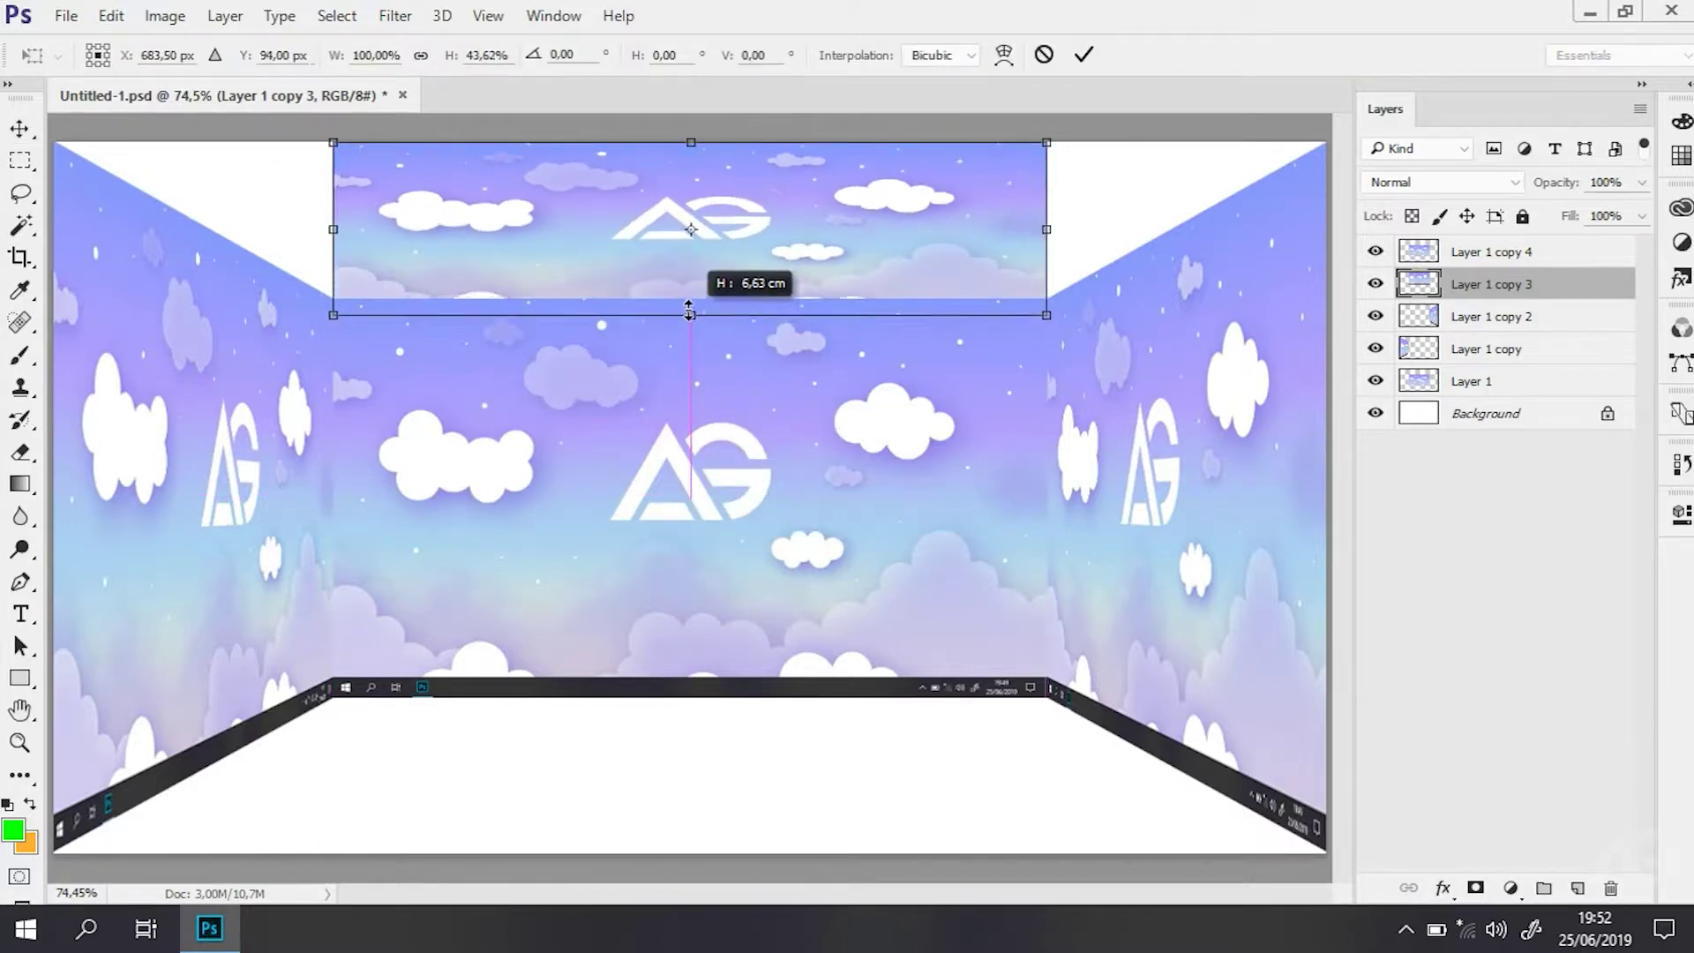
left_click_drag(1046, 142, 1329, 150)
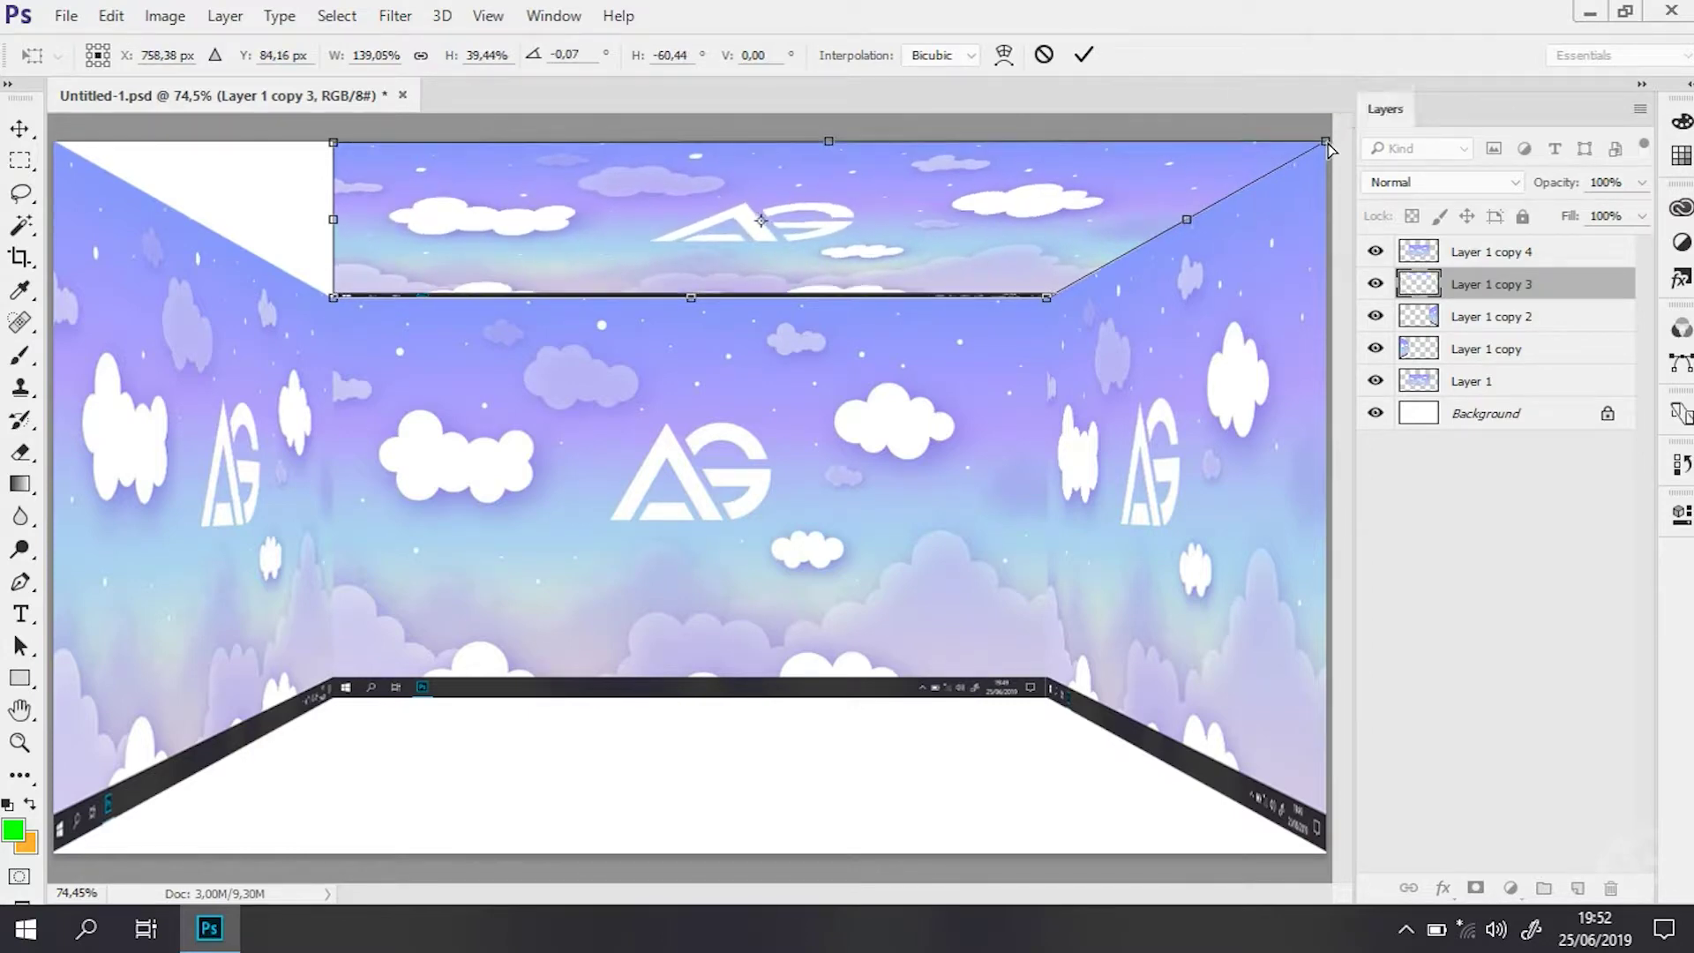
key("Return")
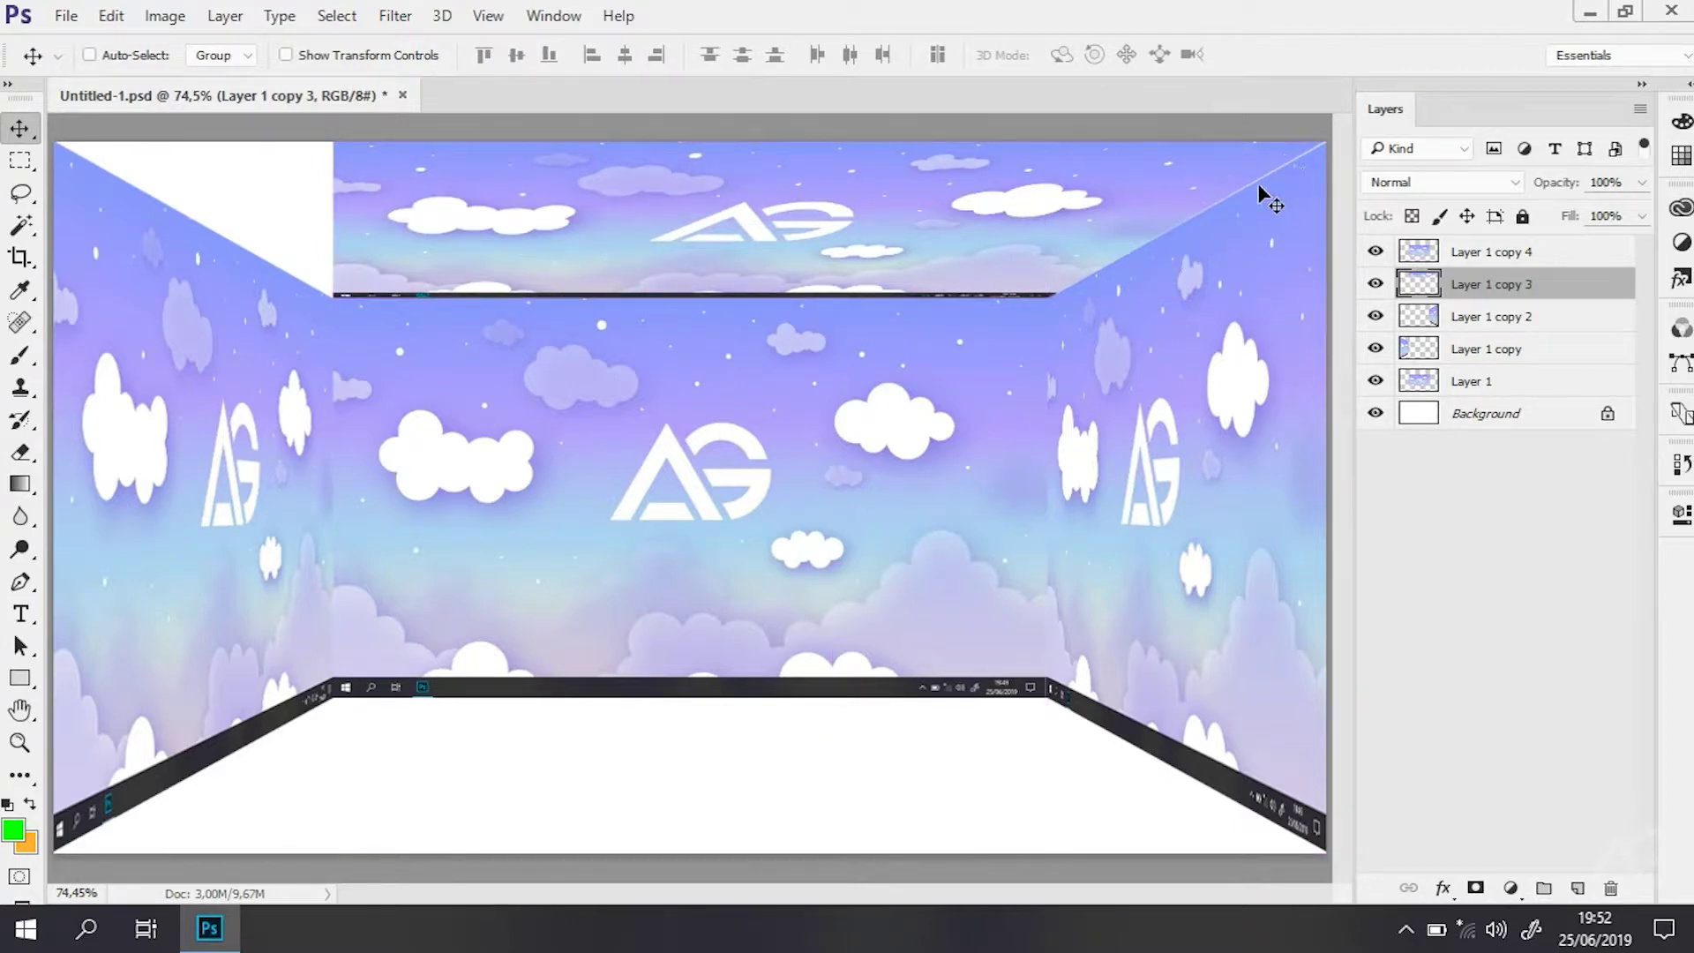
Refine the ceiling so both its top corners reach the top canvas corners.
key("ctrl")
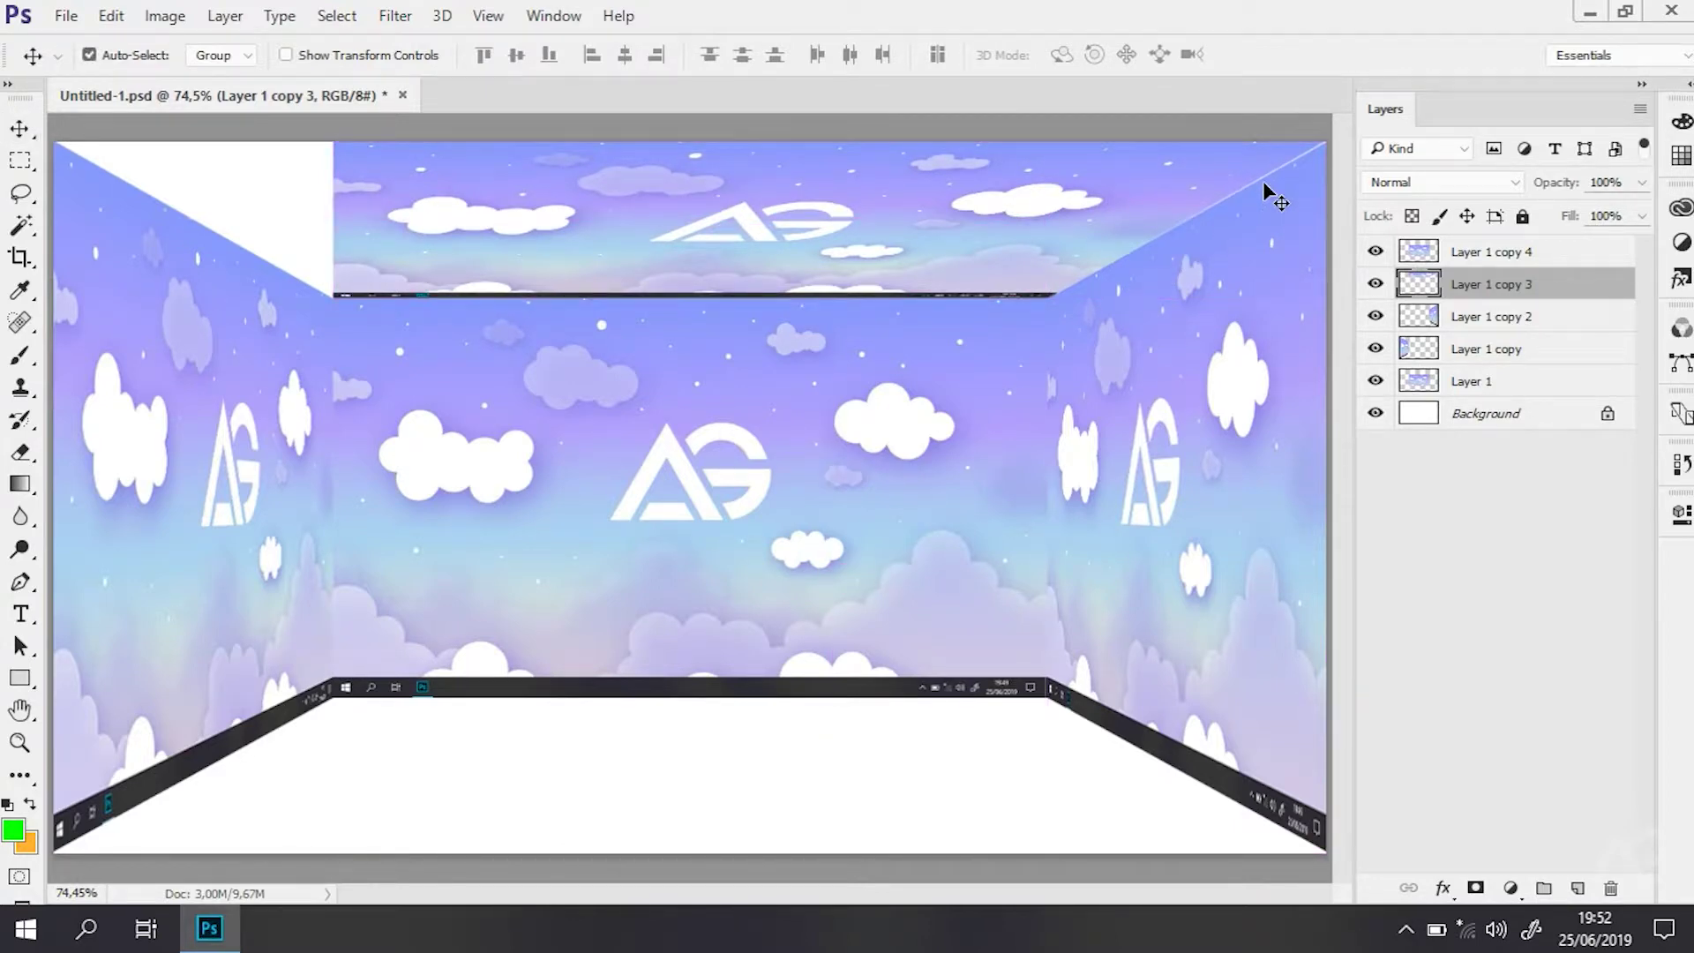
key("ctrl+t")
left_click_drag(1323, 145, 1332, 150)
left_click_drag(1329, 150, 1327, 144)
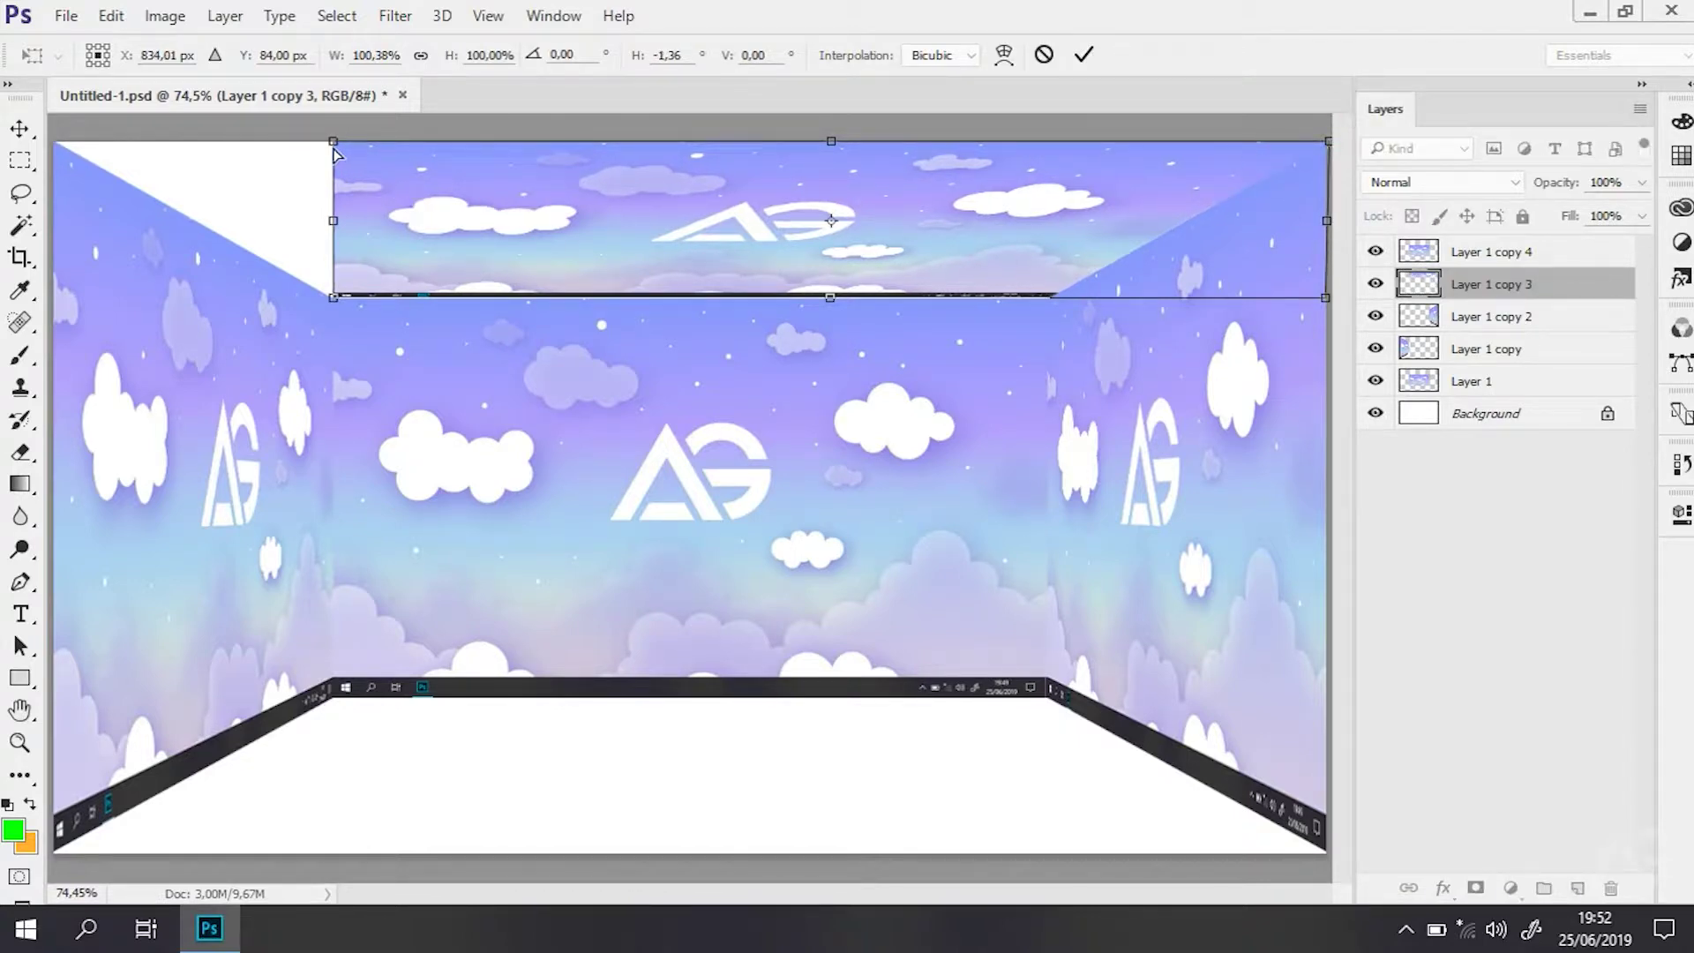
left_click_drag(305, 145, 51, 147)
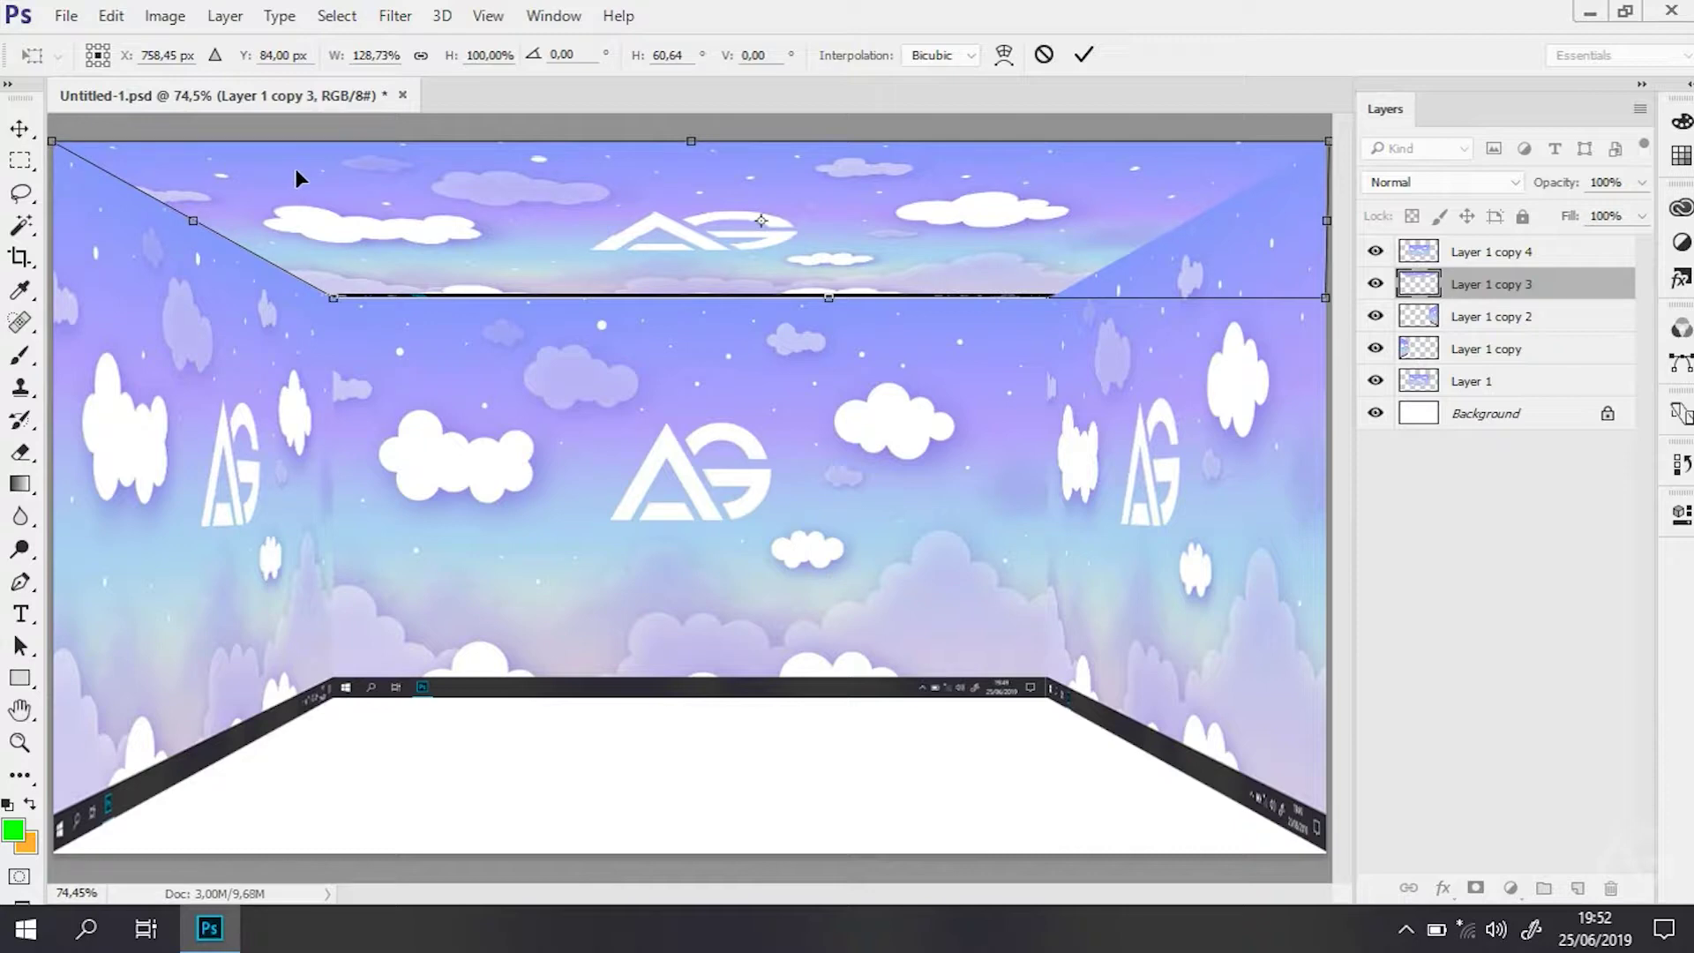
key("Return")
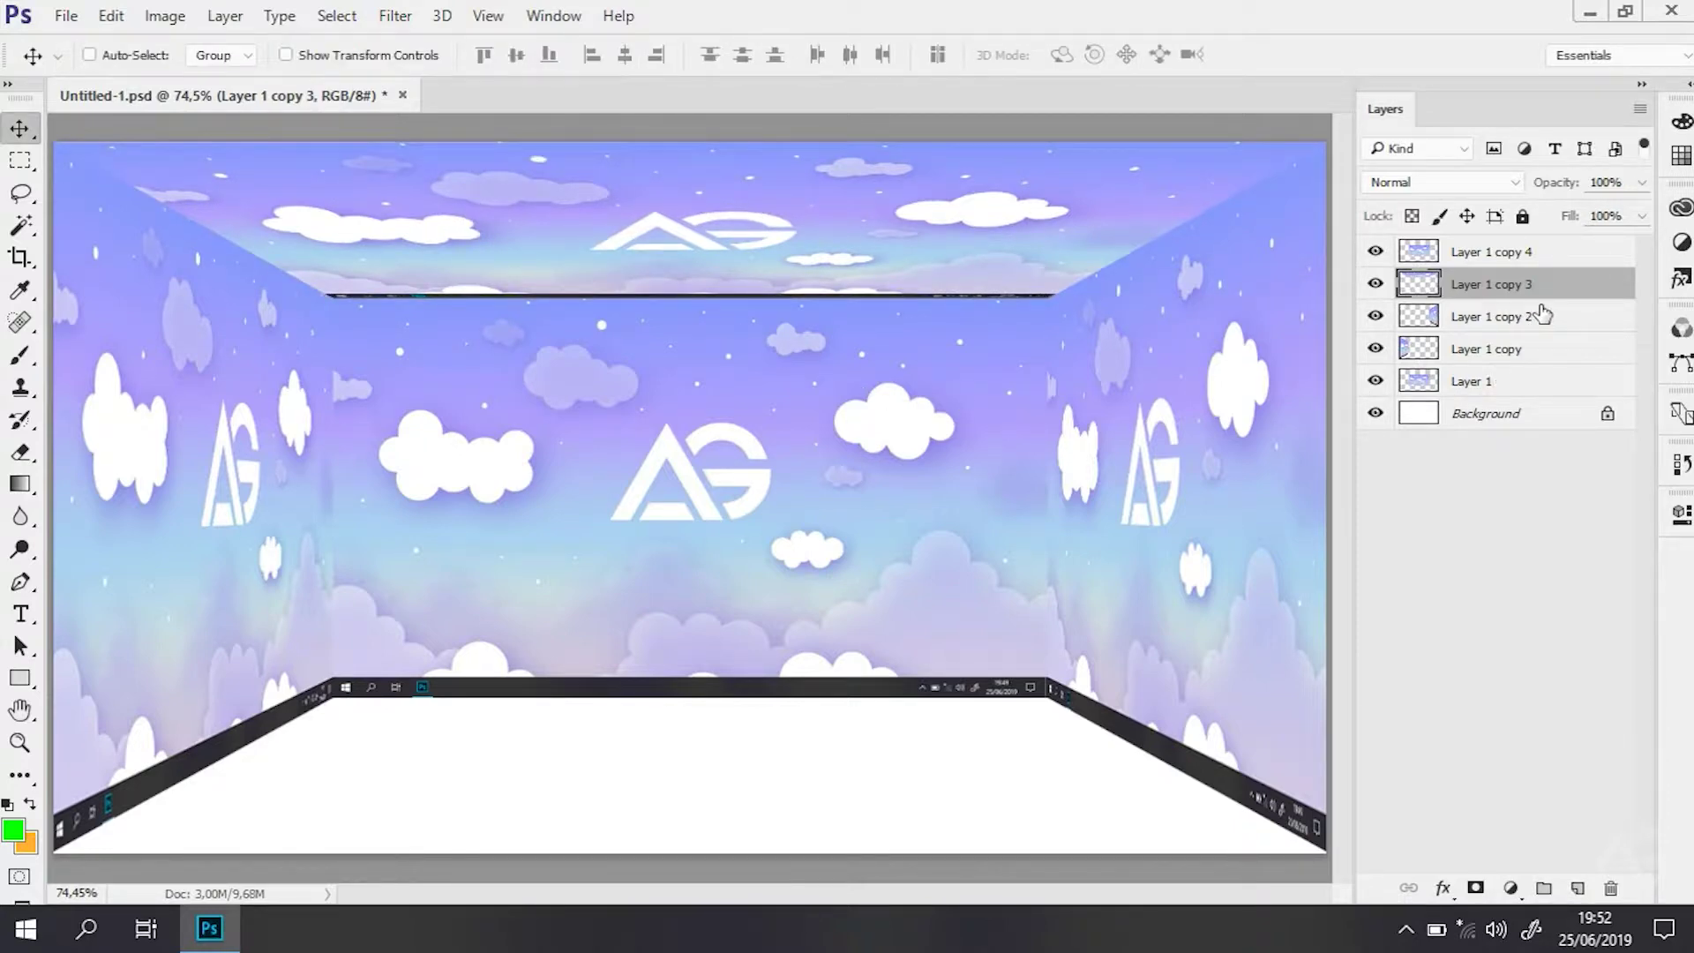
left_click(1530, 253)
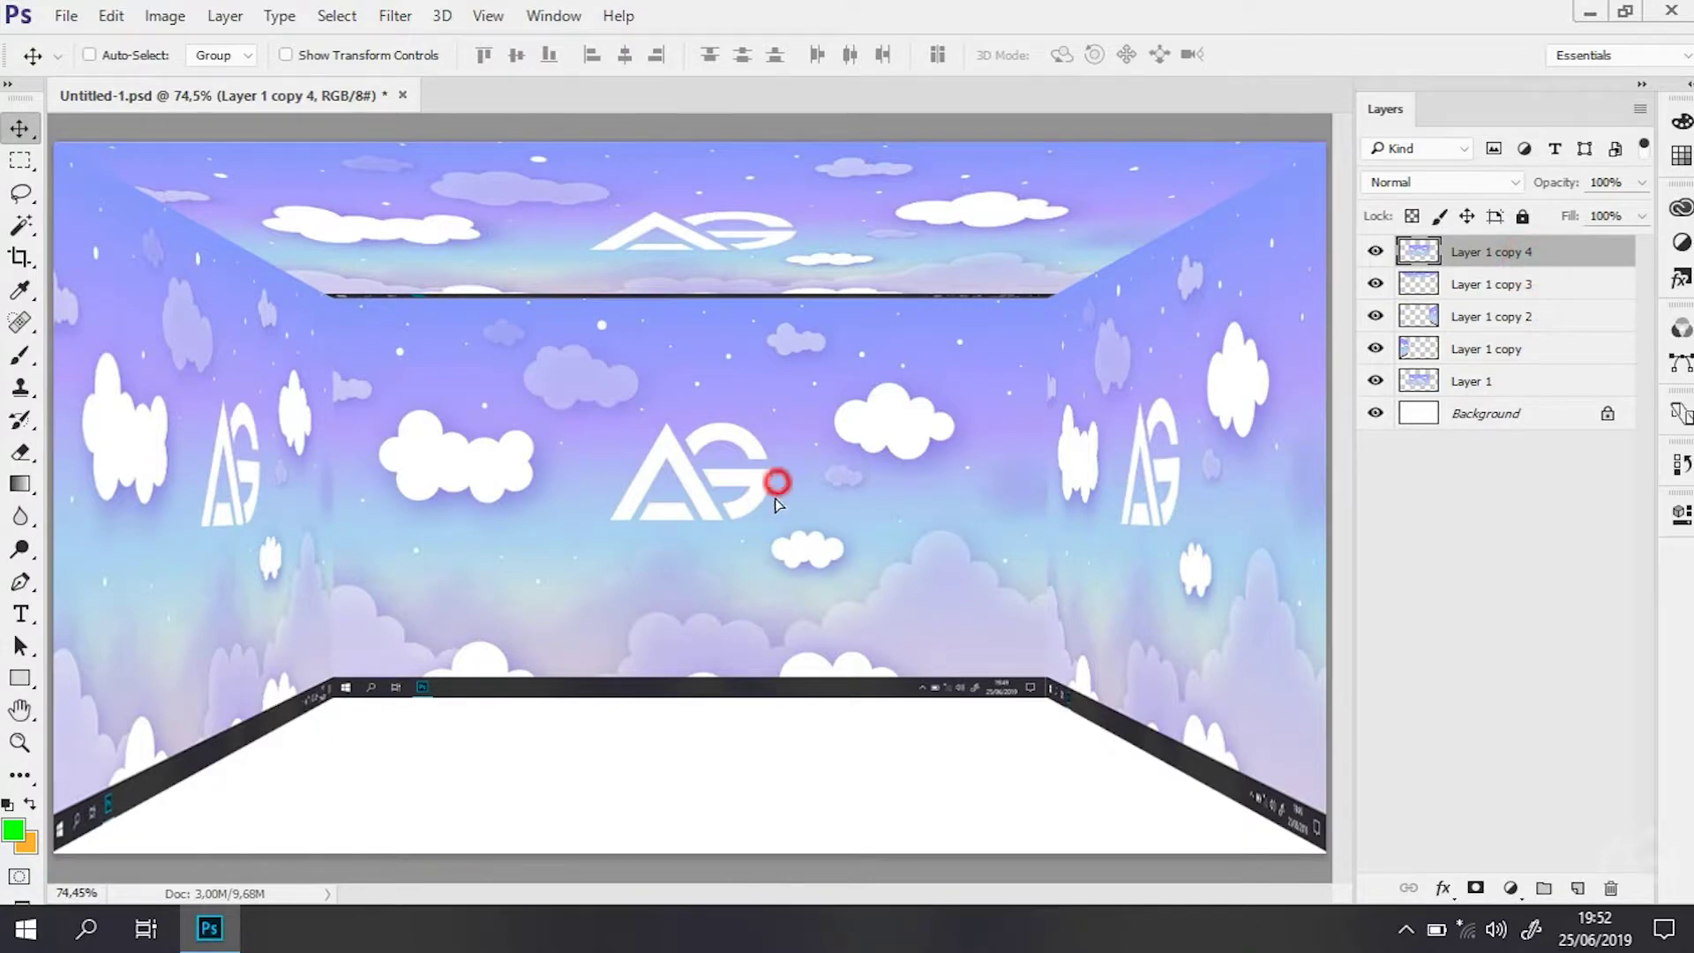
Move Layer 1 copy 4 down, squash it into a floor strip, and stretch its right corner to the canvas corner.
left_click_drag(777, 491, 748, 633)
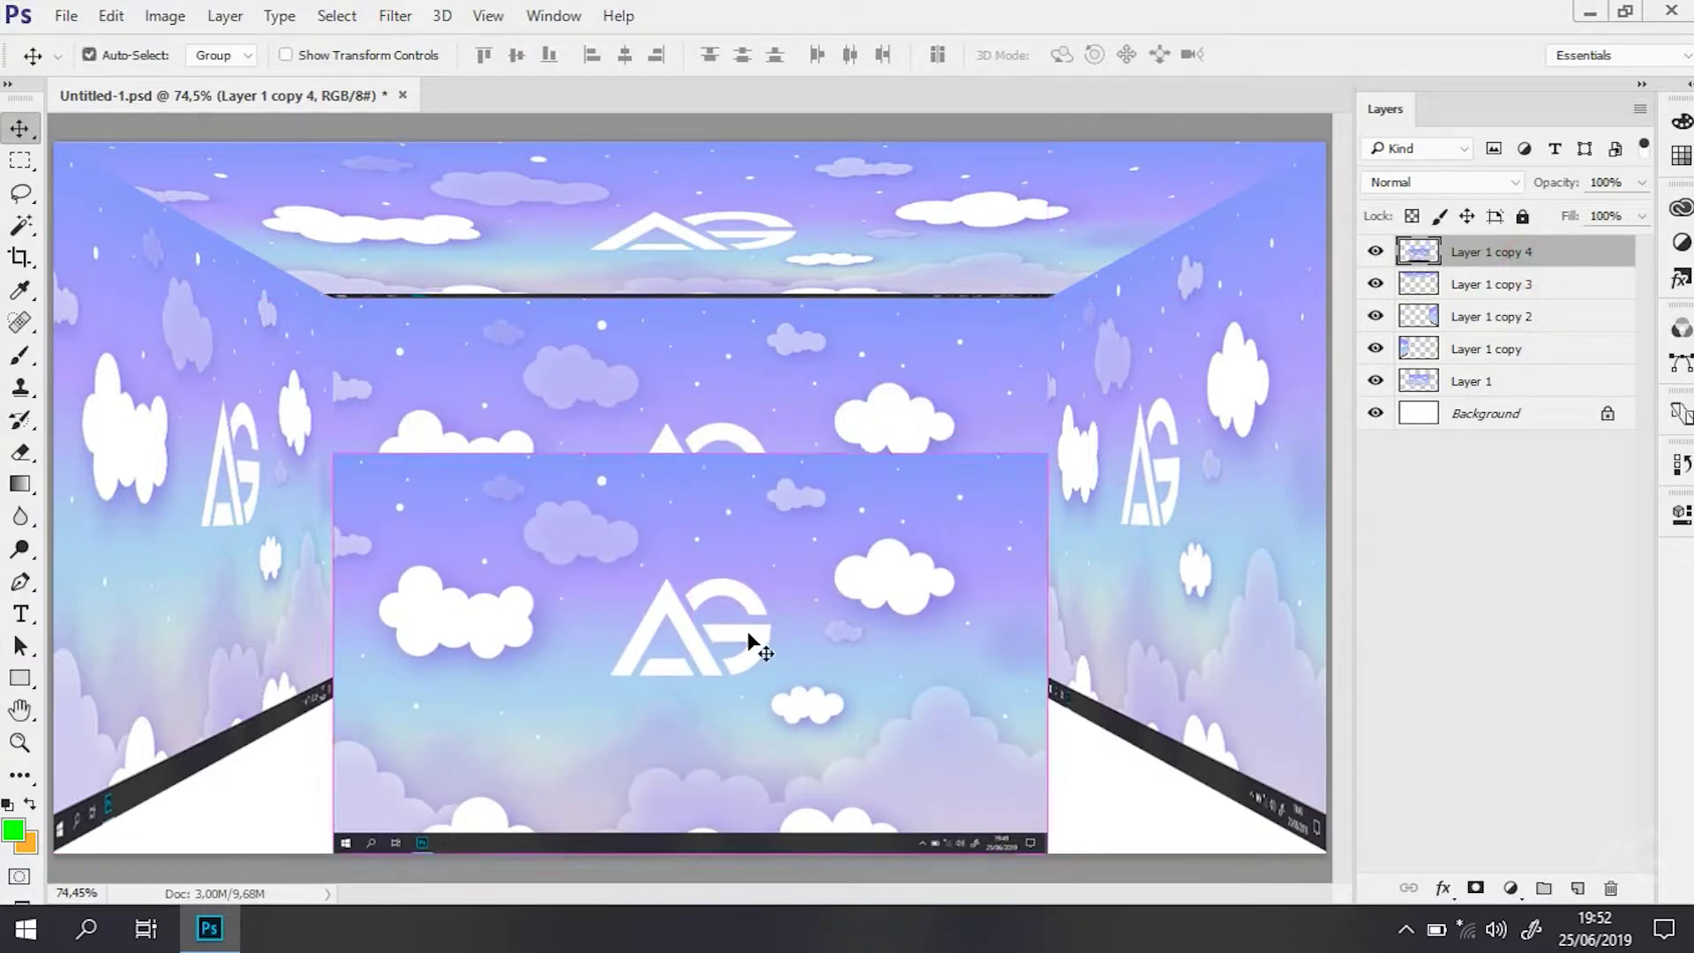
key("ctrl+t")
left_click_drag(692, 460, 676, 712)
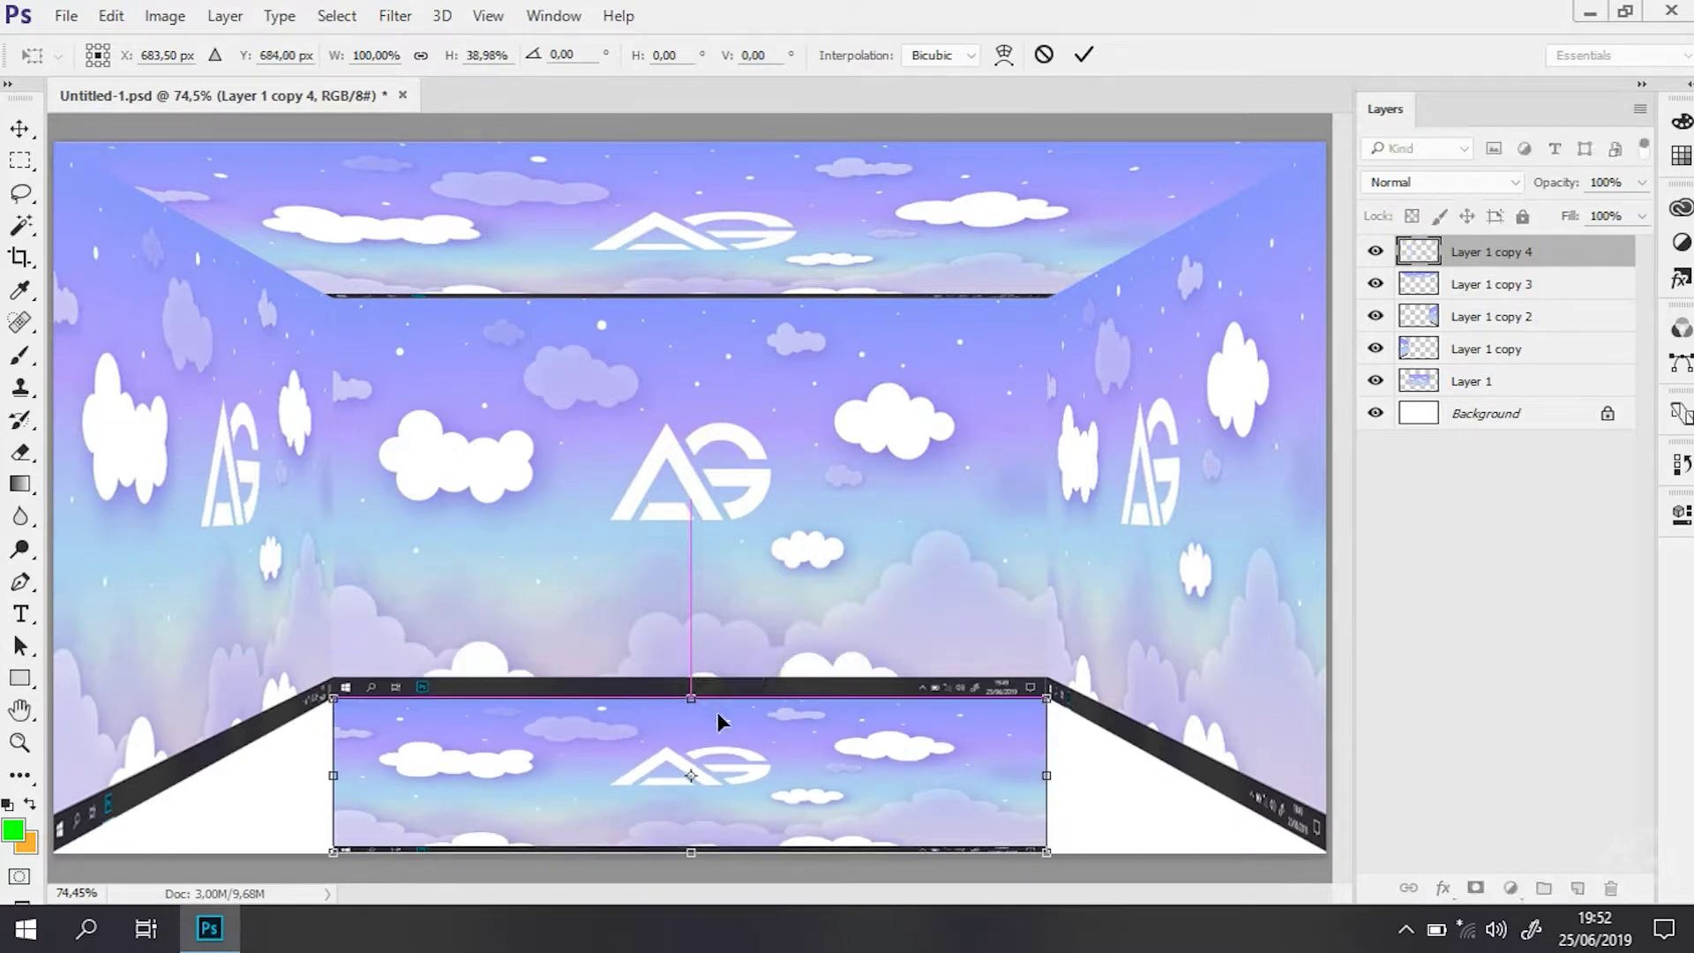
left_click_drag(1044, 855, 1316, 858)
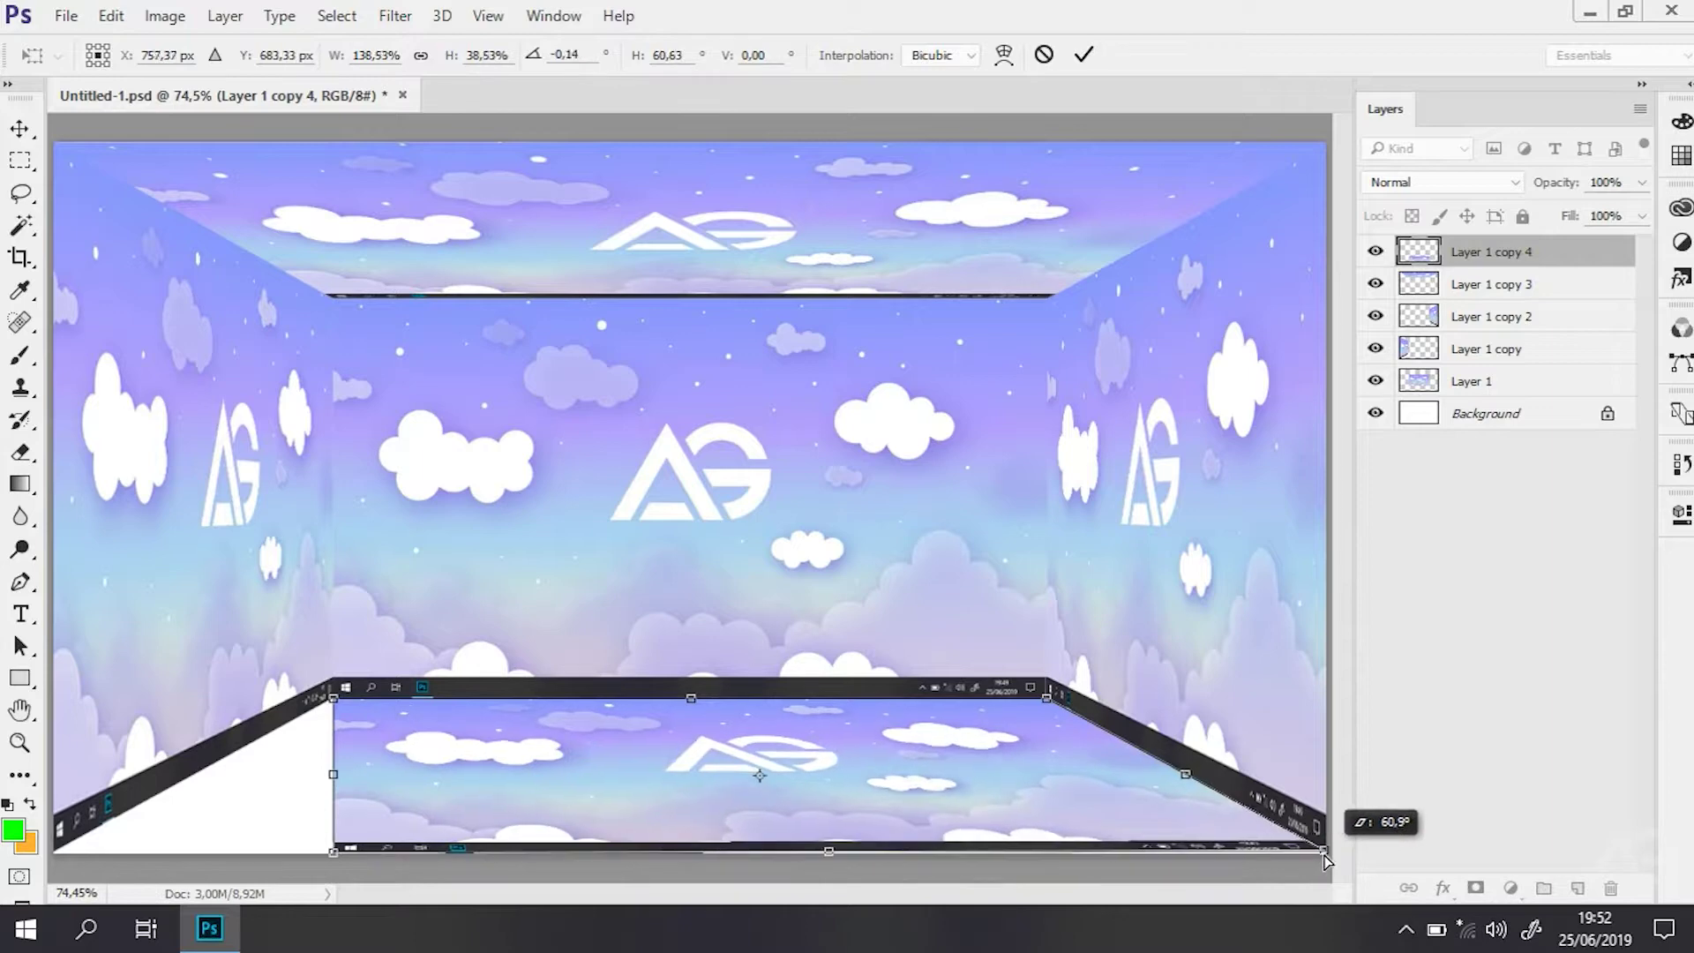
left_click_drag(1315, 852, 1327, 854)
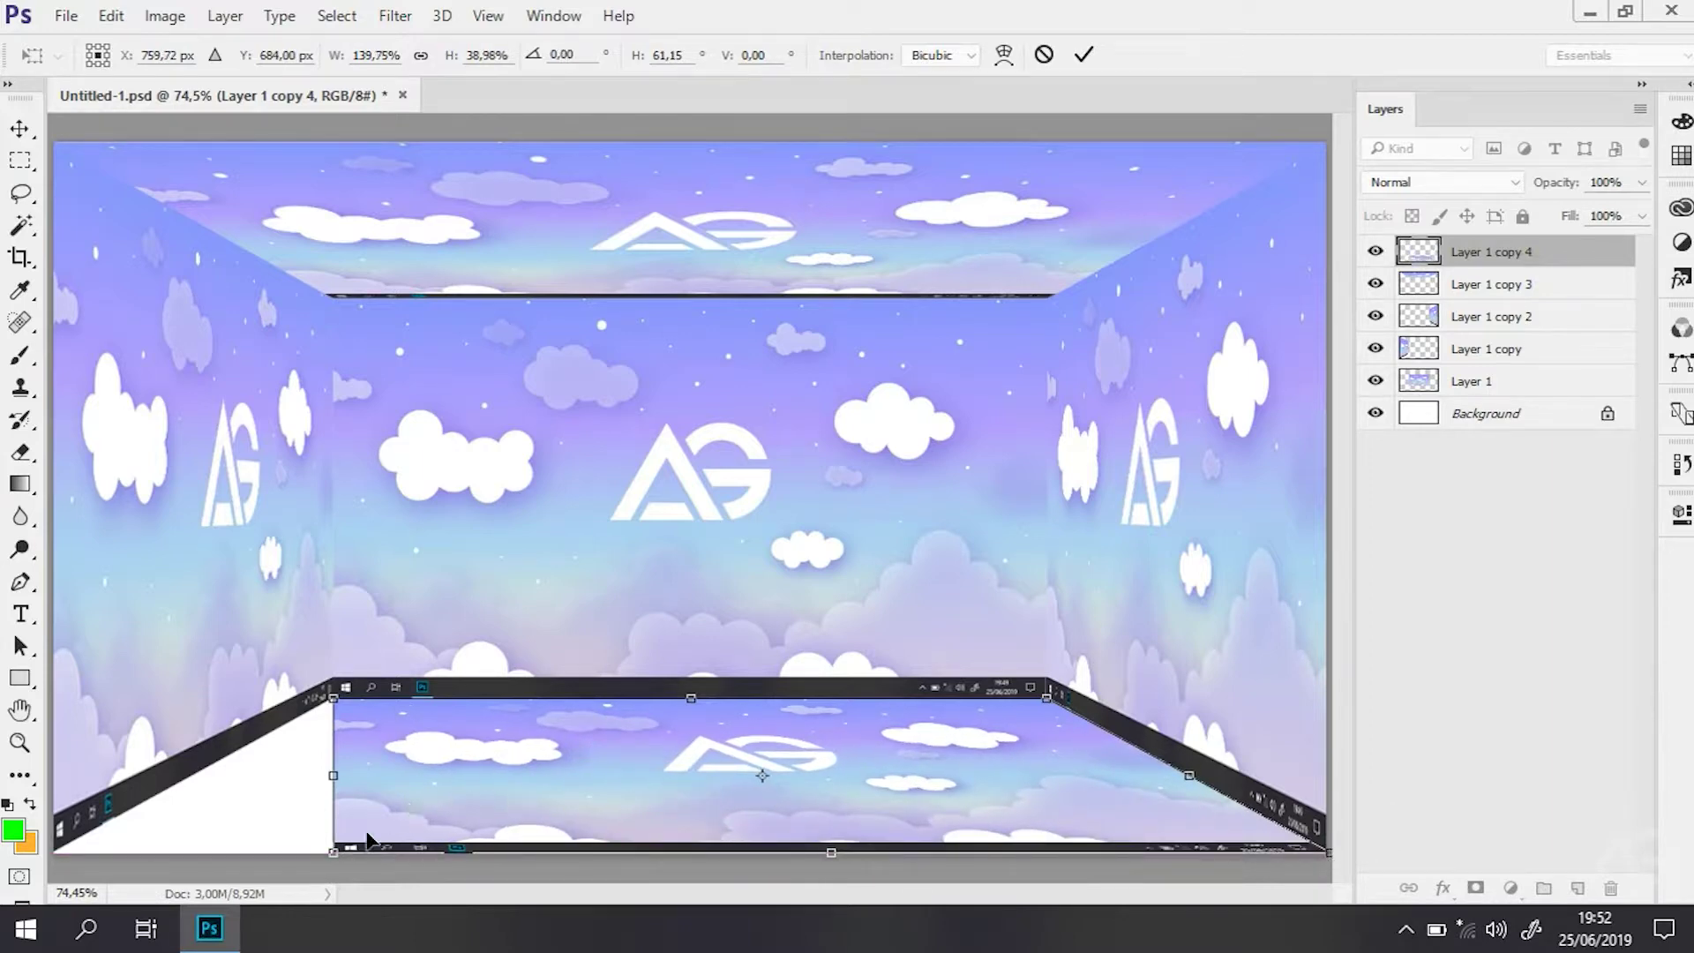
Stretch the floor's bottom-left corner to the canvas corner, commit the transform, and save.
left_click_drag(333, 853, 40, 863)
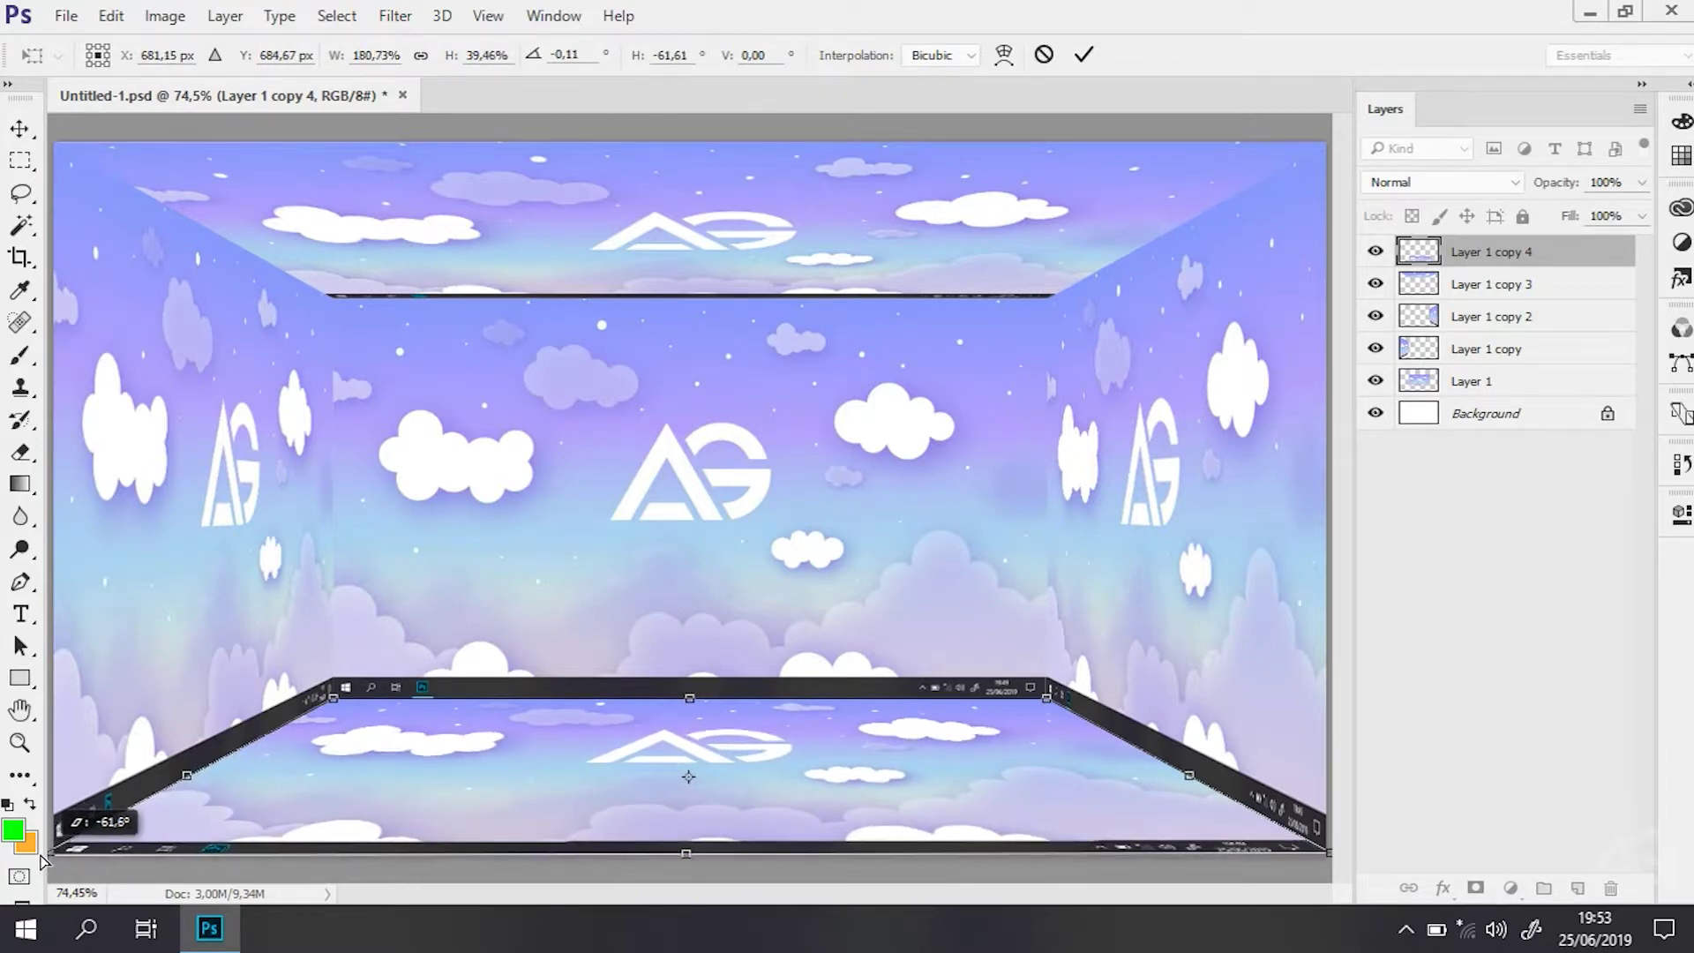
left_click_drag(43, 861, 39, 854)
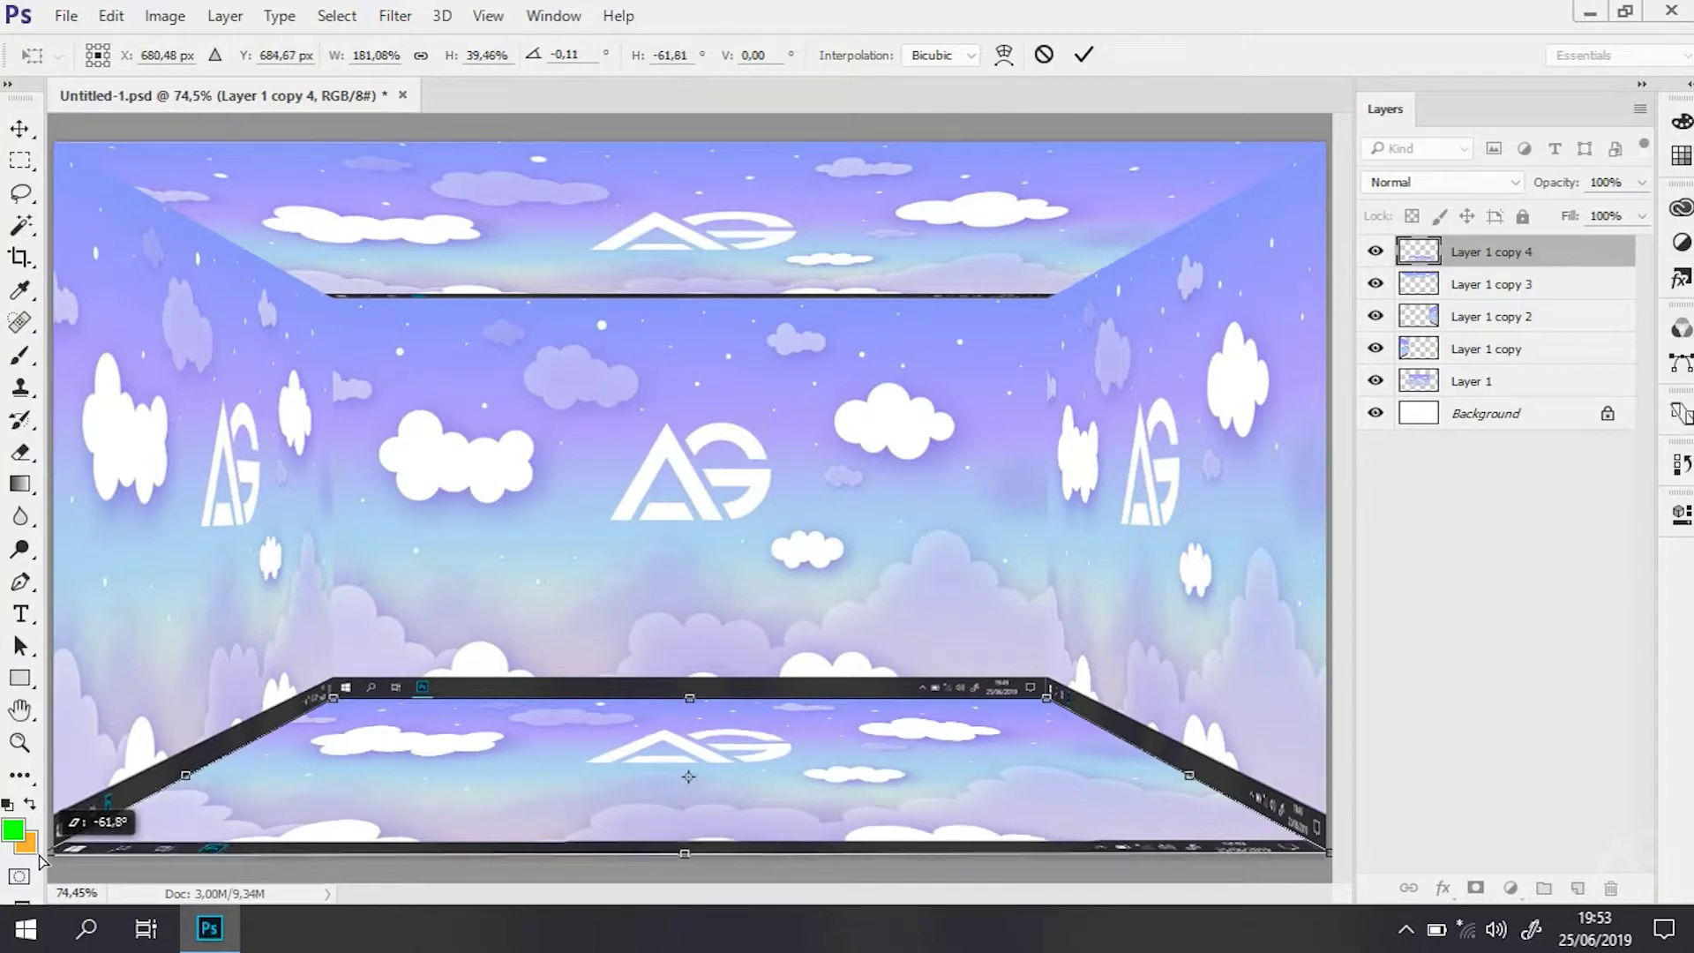
key("Return")
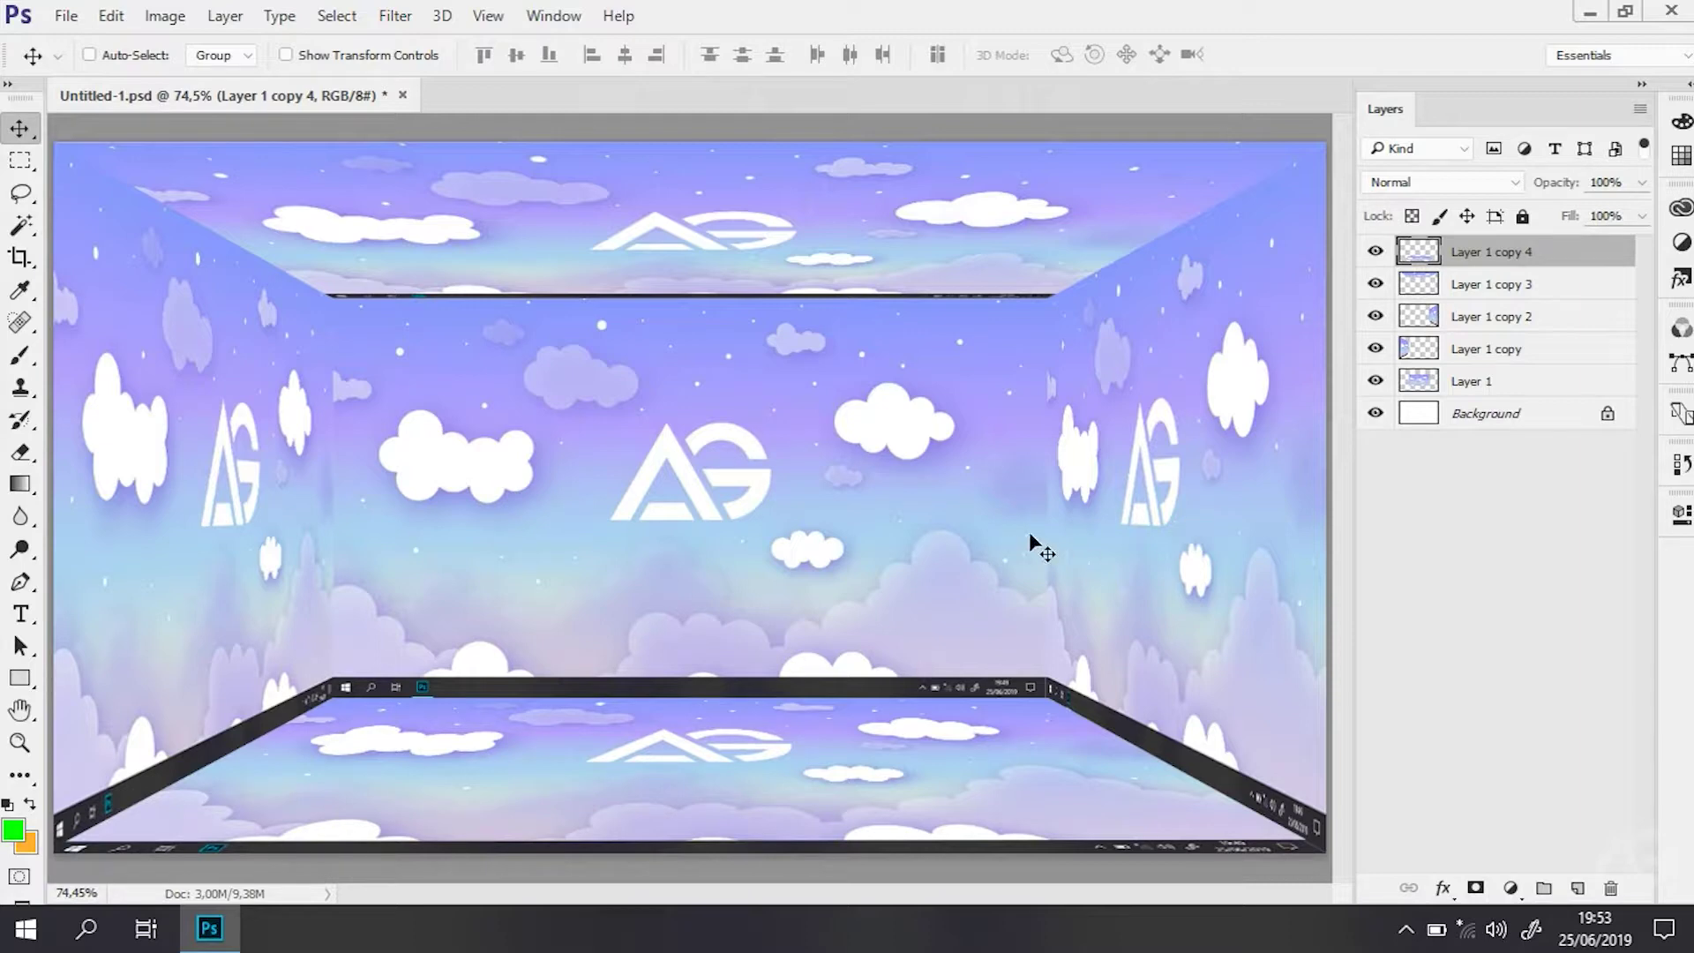
key("ctrl+s")
Load the Neutral Density gradient set and choose a grey-to-transparent preset.
left_click(30, 481)
left_click(150, 57)
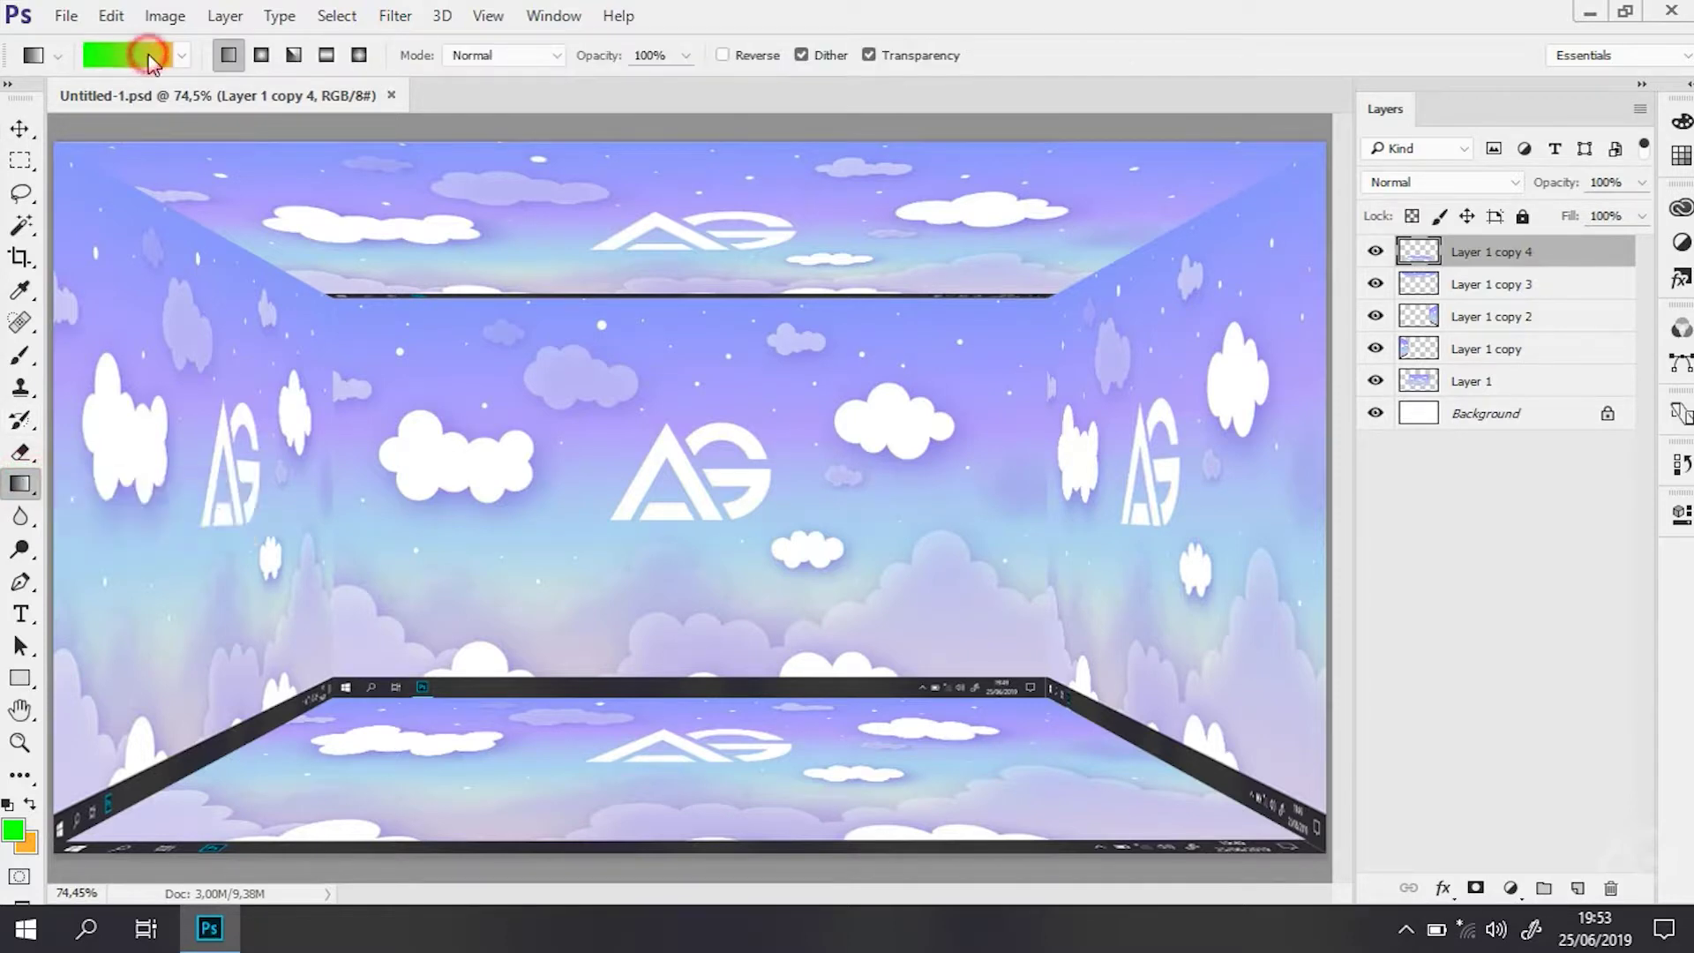
left_click(1038, 209)
left_click(182, 56)
left_click(315, 95)
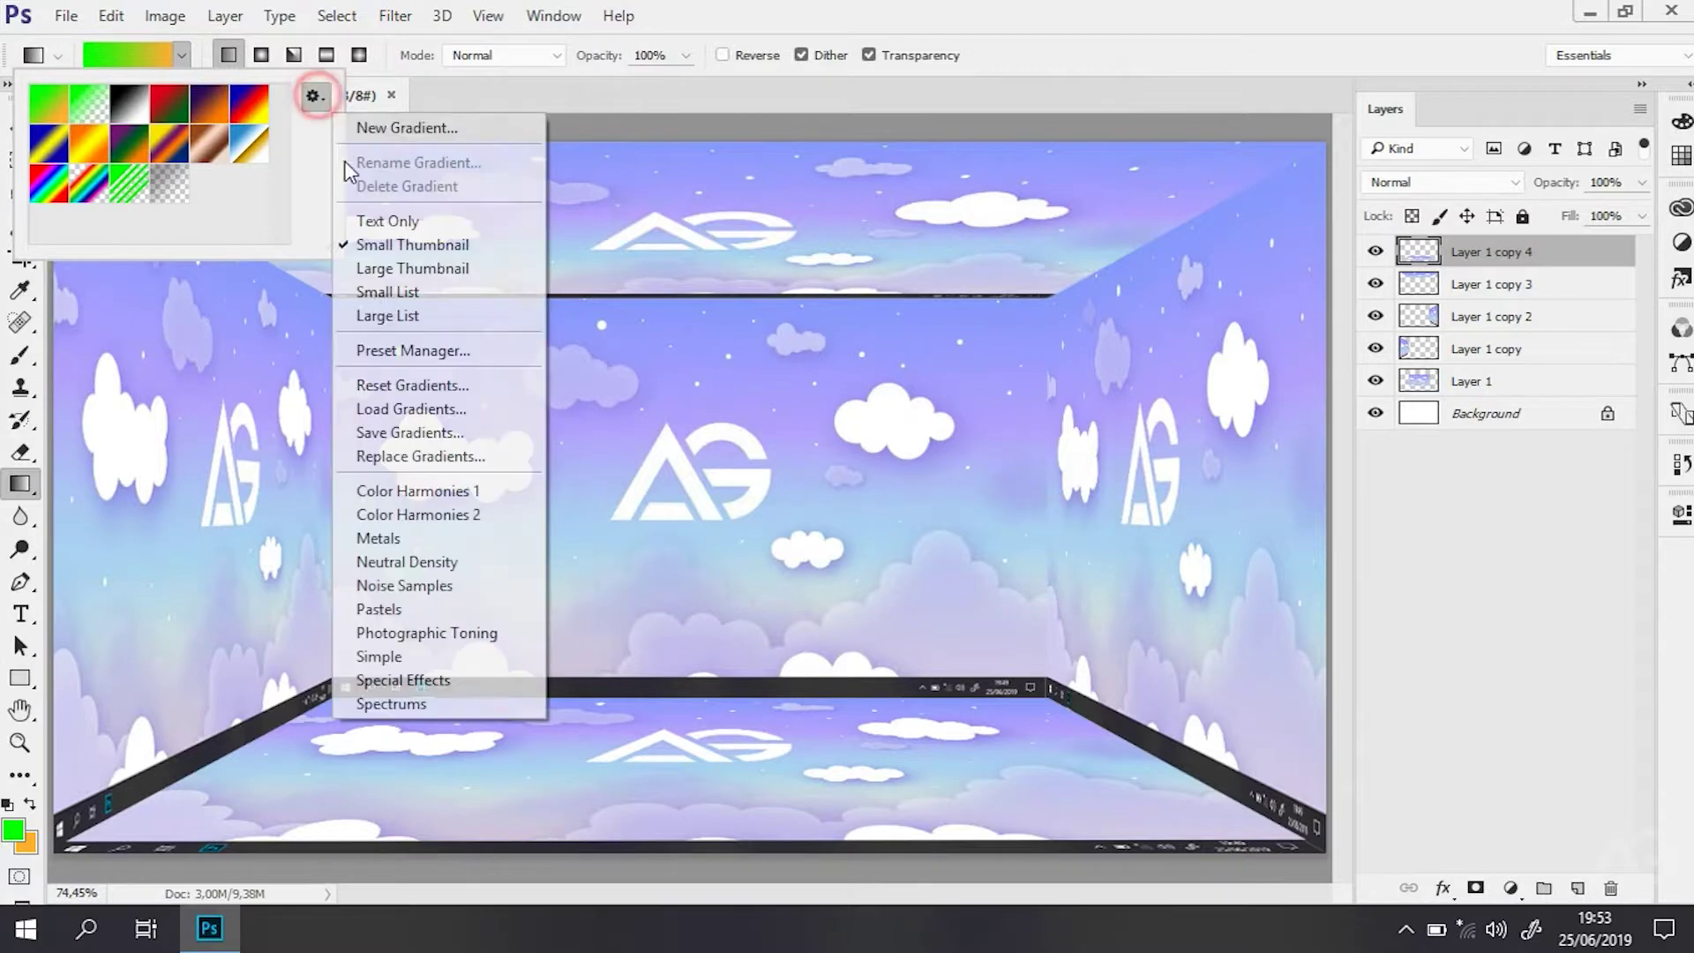
left_click(400, 561)
left_click(720, 370)
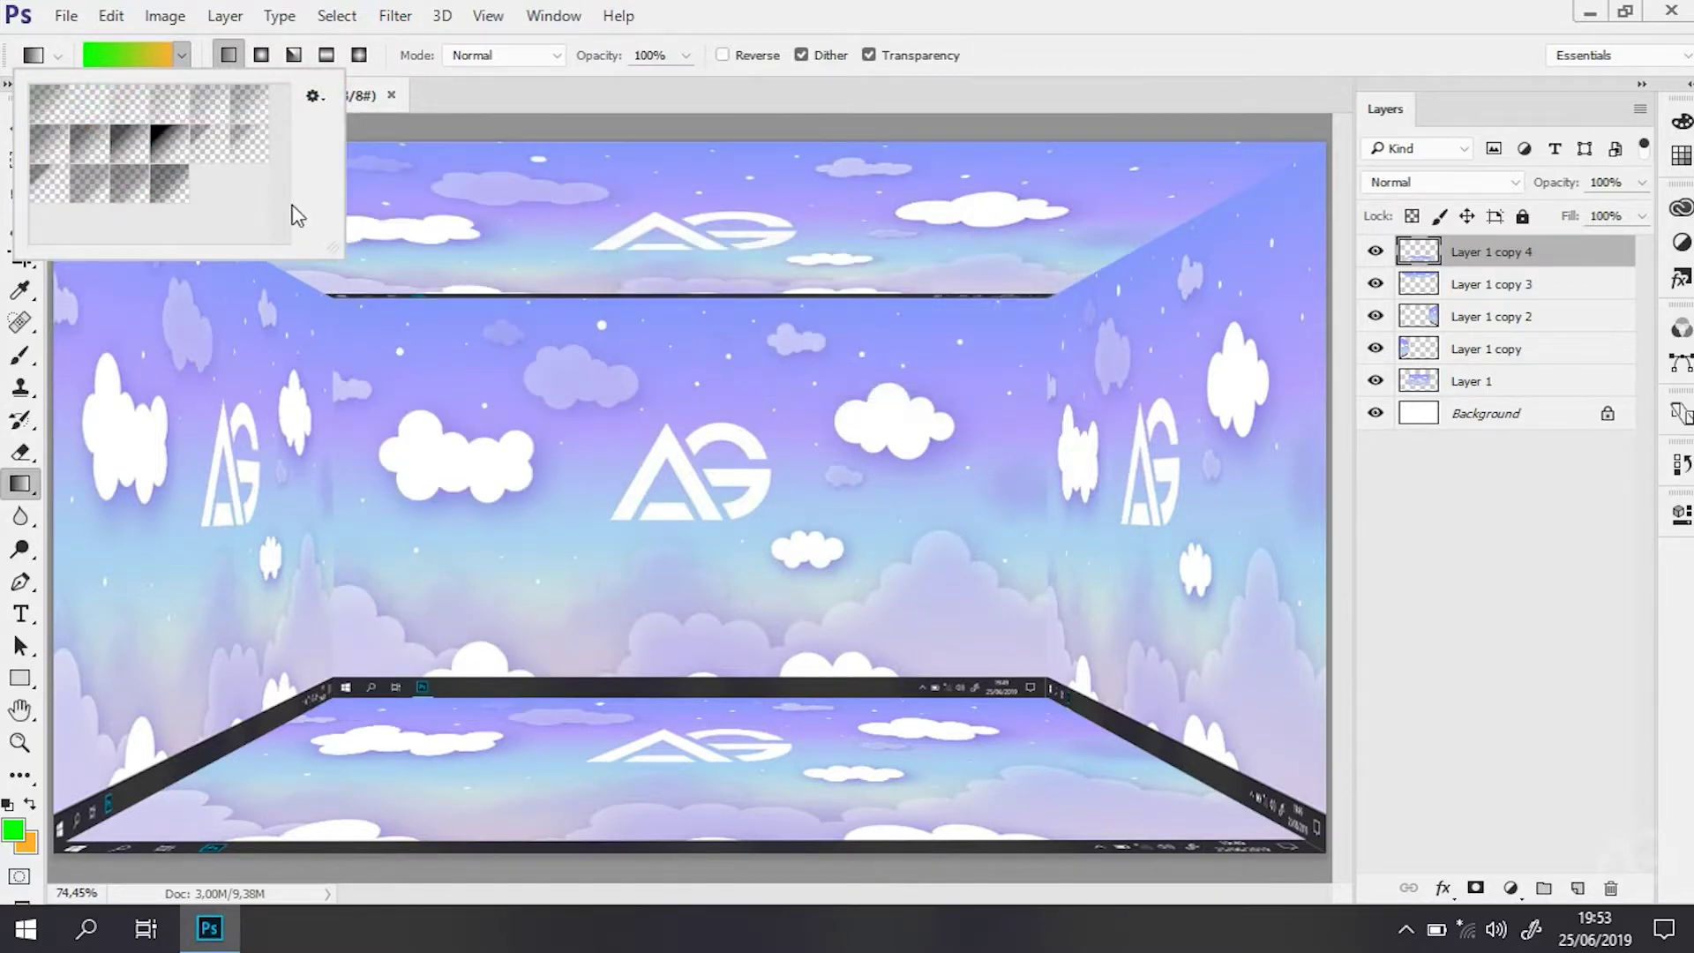
left_click(169, 140)
left_click(89, 143)
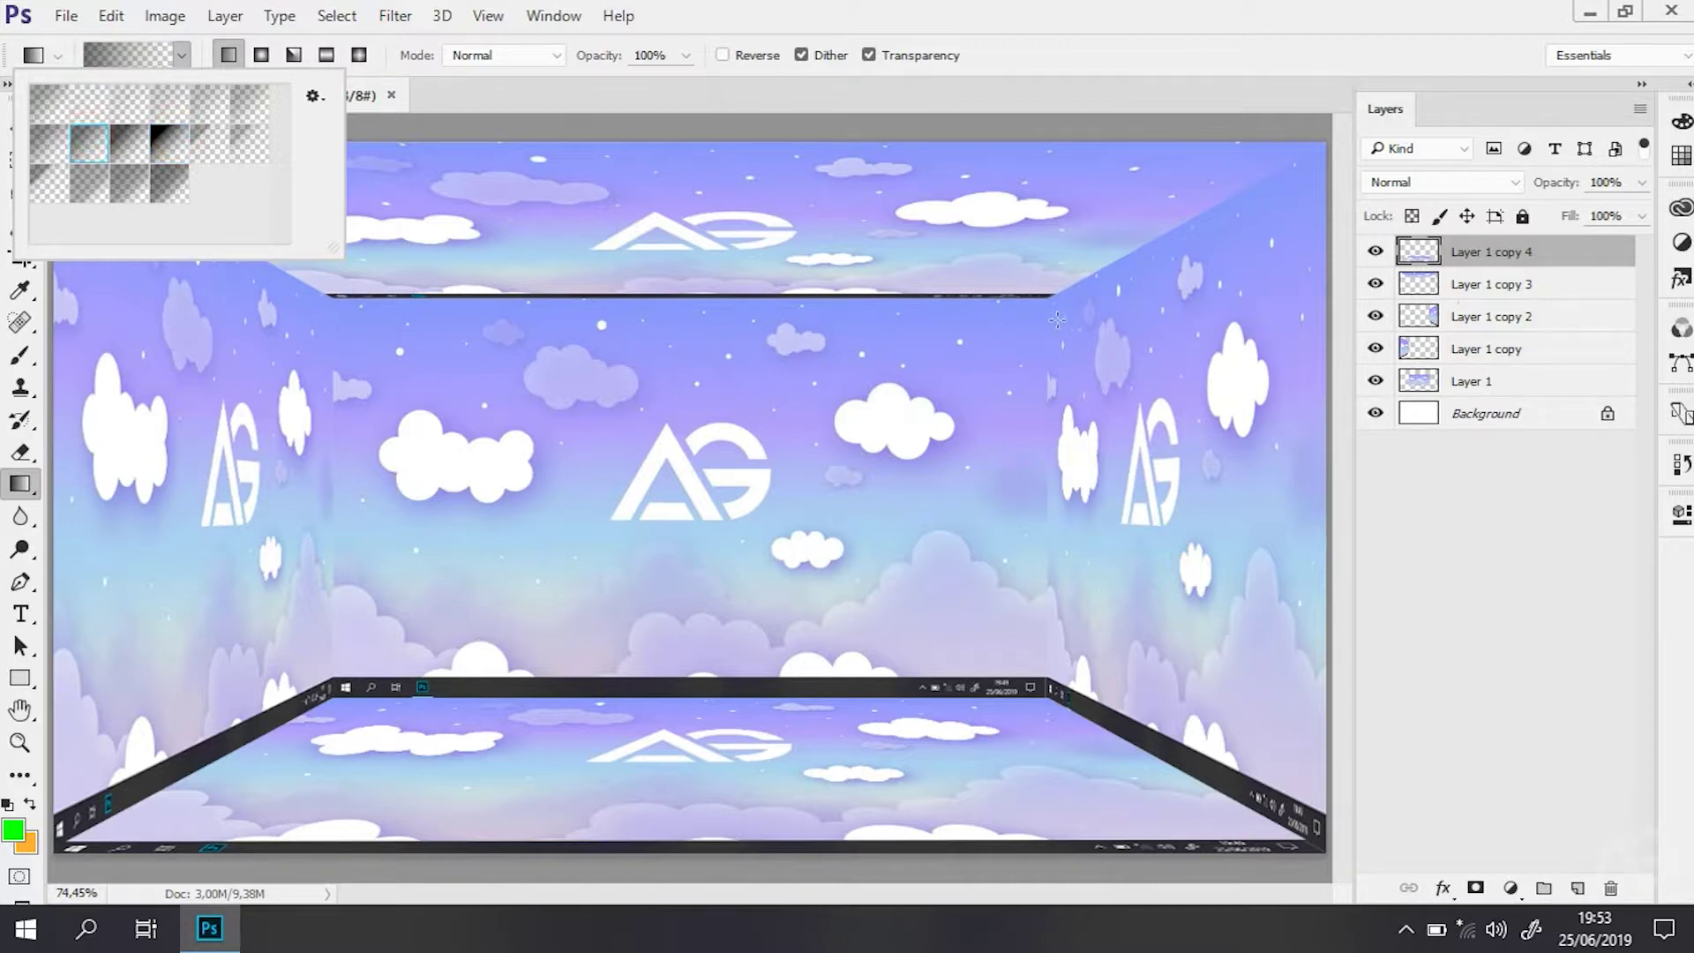
left_click(1374, 250)
left_click(1374, 250)
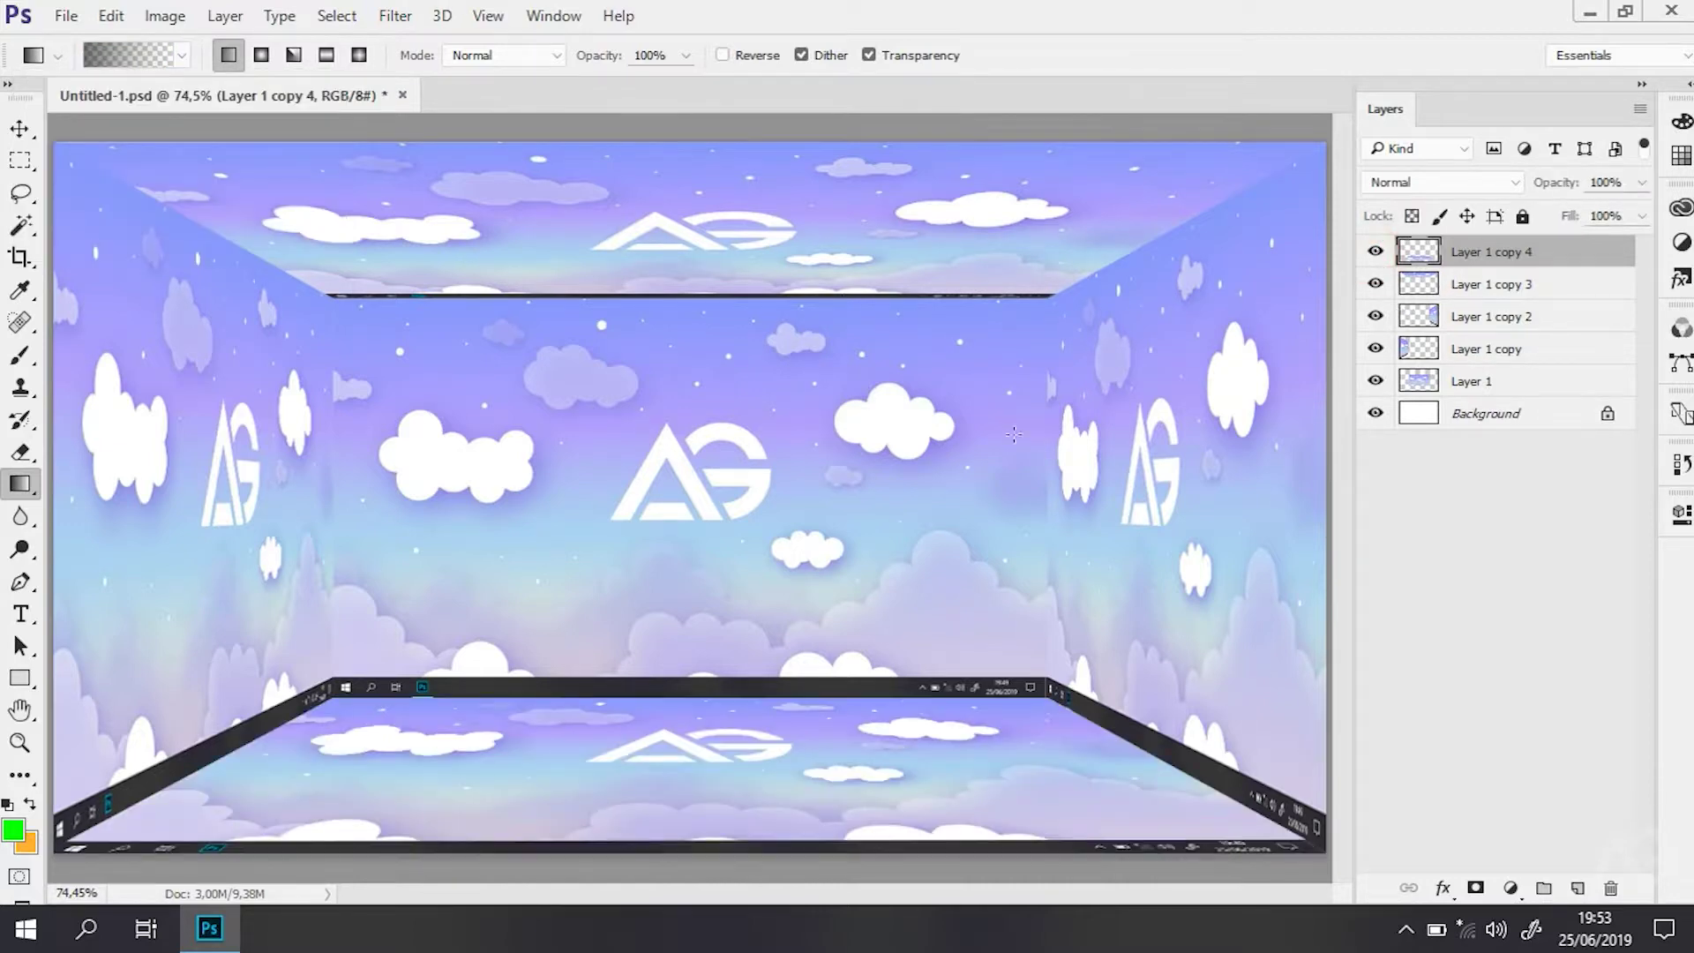
Try a dark shading gradient on the canvas, undo it, and switch to the Magic Wand.
left_click_drag(384, 553, 352, 680)
left_click_drag(323, 763, 323, 763)
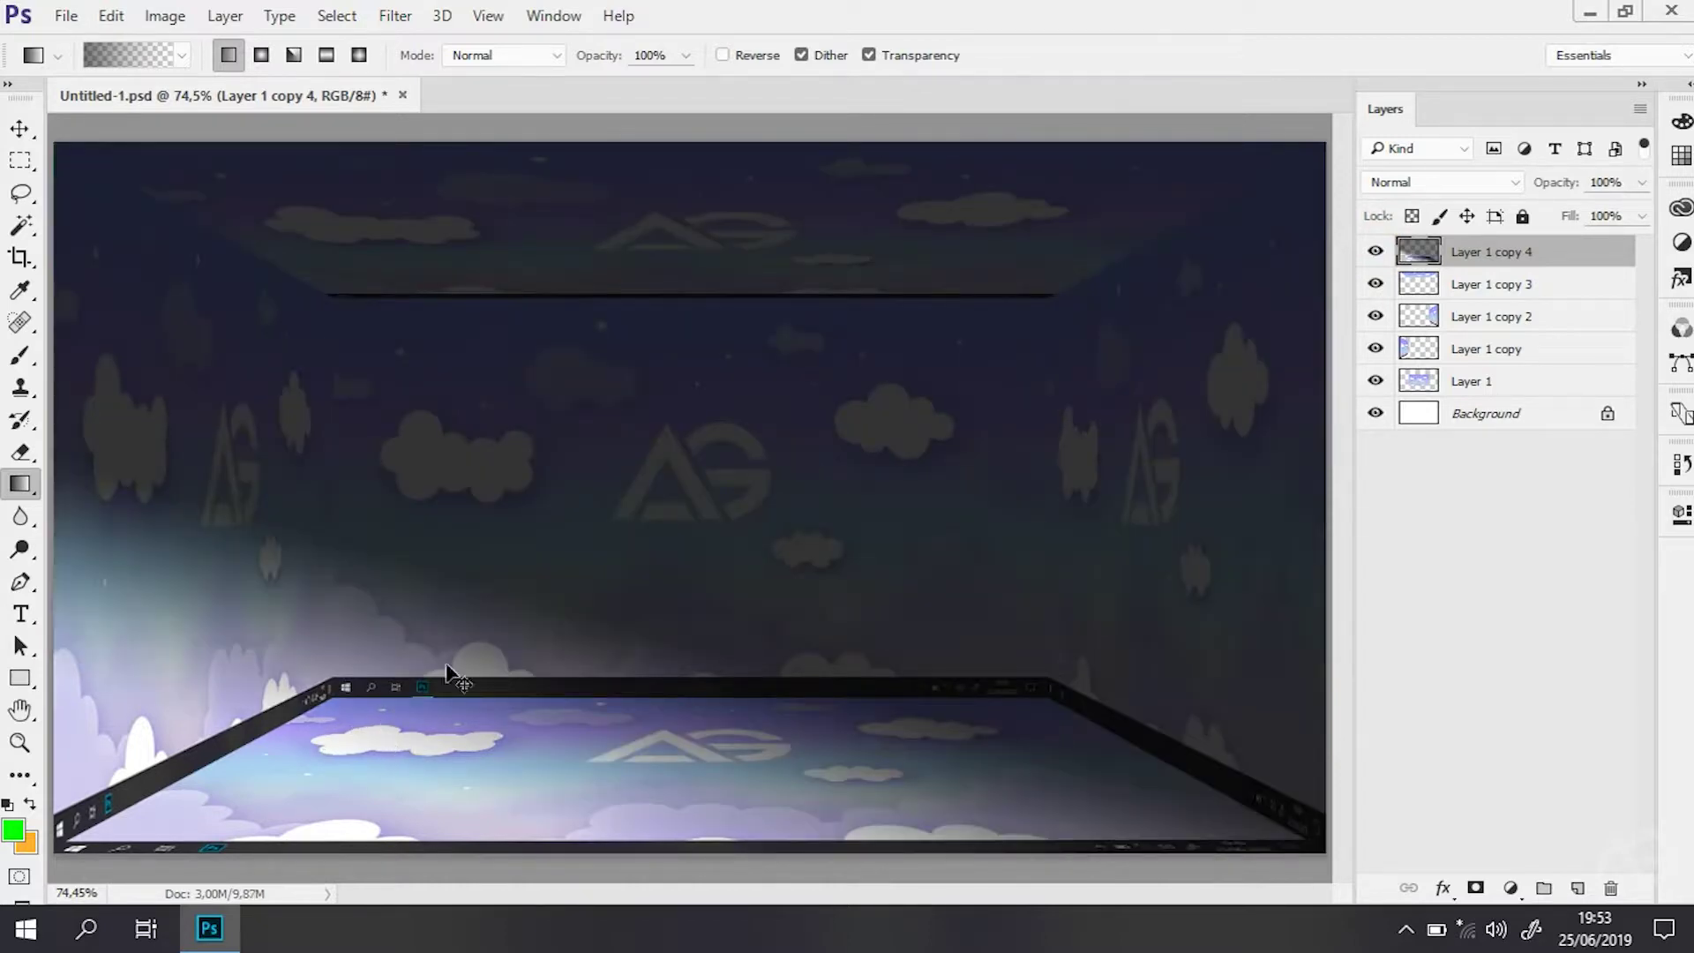
key("ctrl+z")
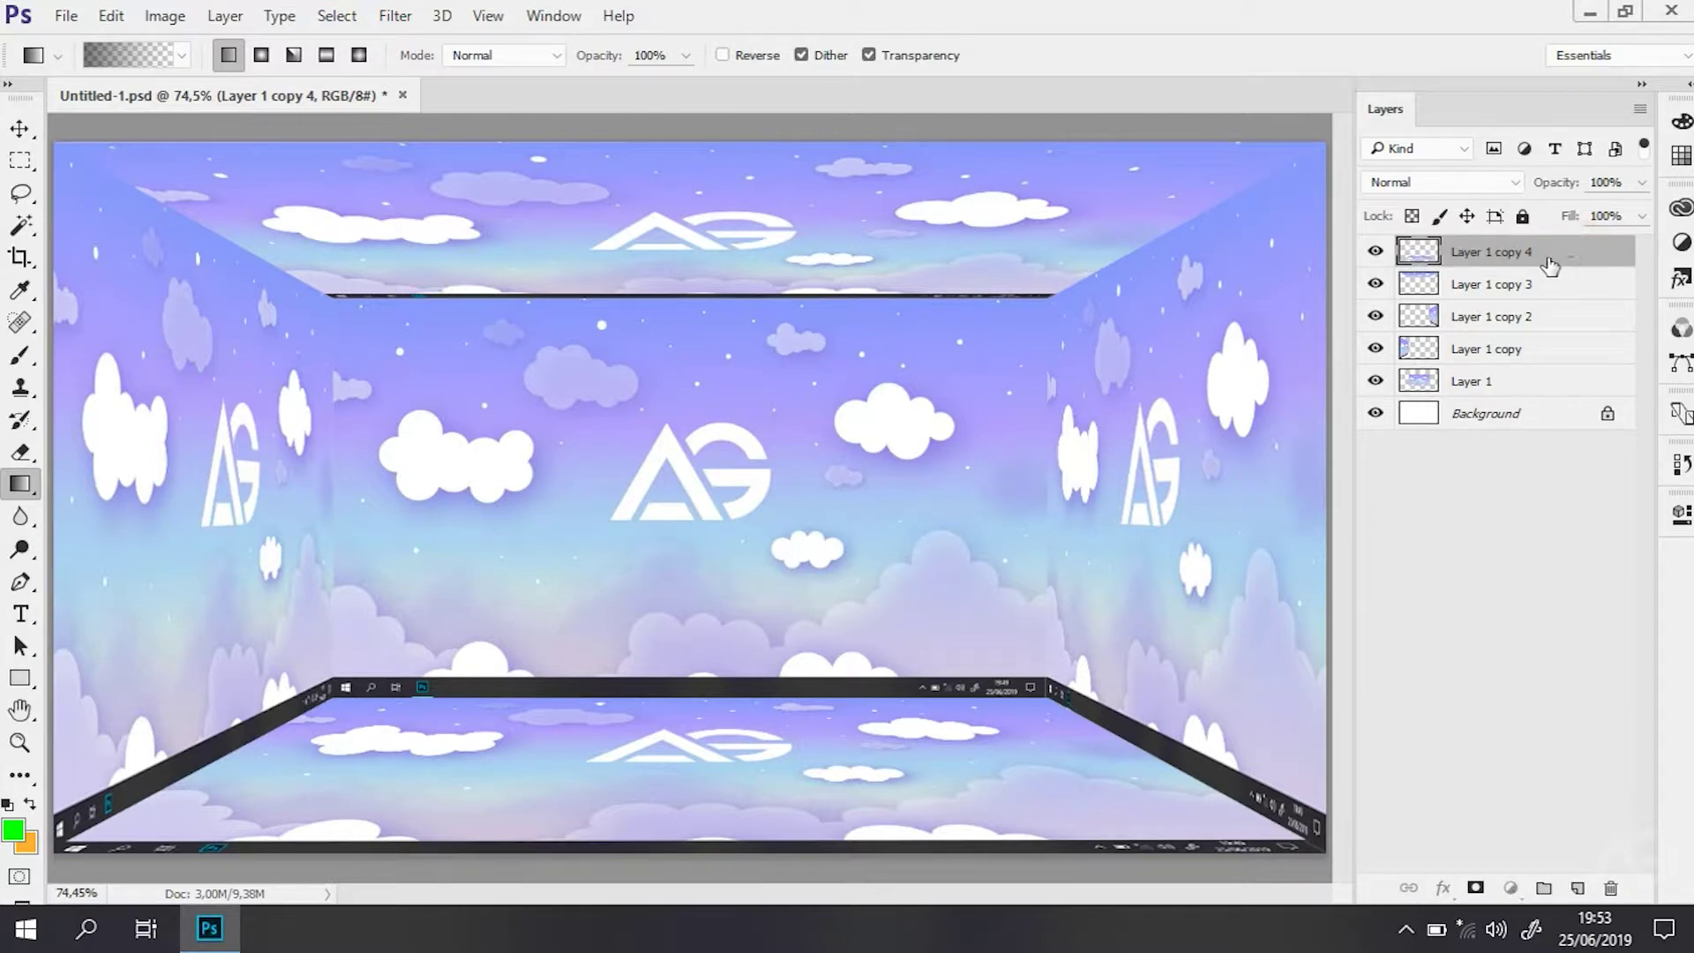
key("w")
key("shift+w")
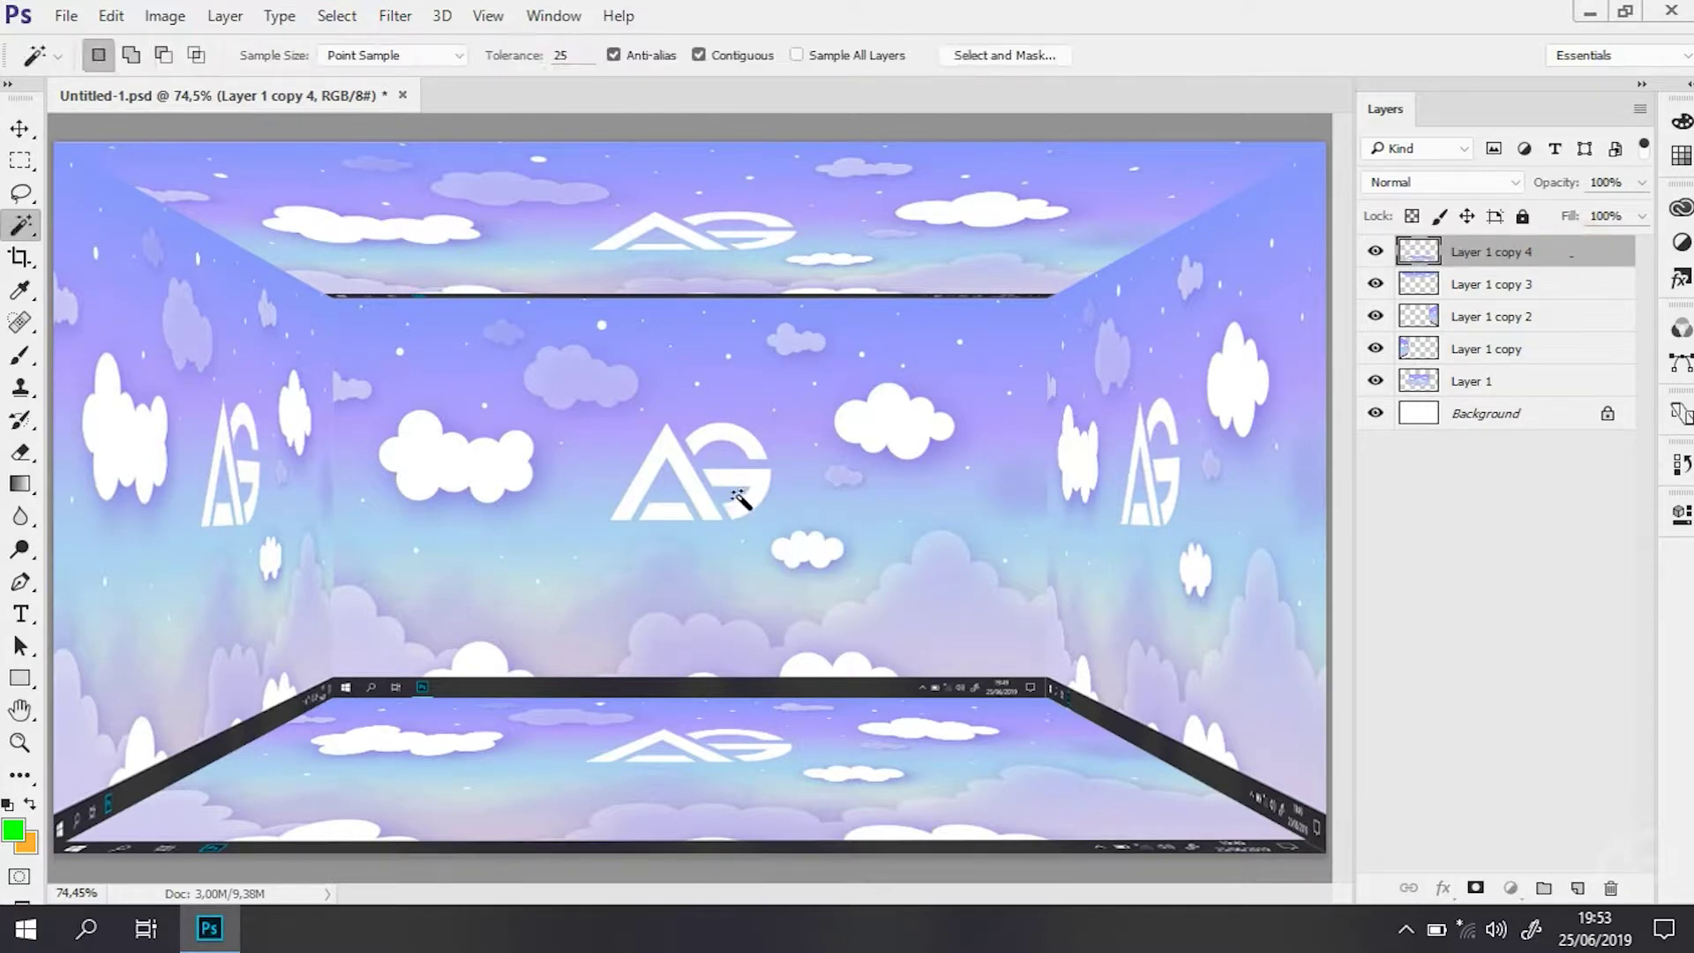
Select only the floor with the Magic Wand and test a dark gradient, then undo it.
left_click(413, 752)
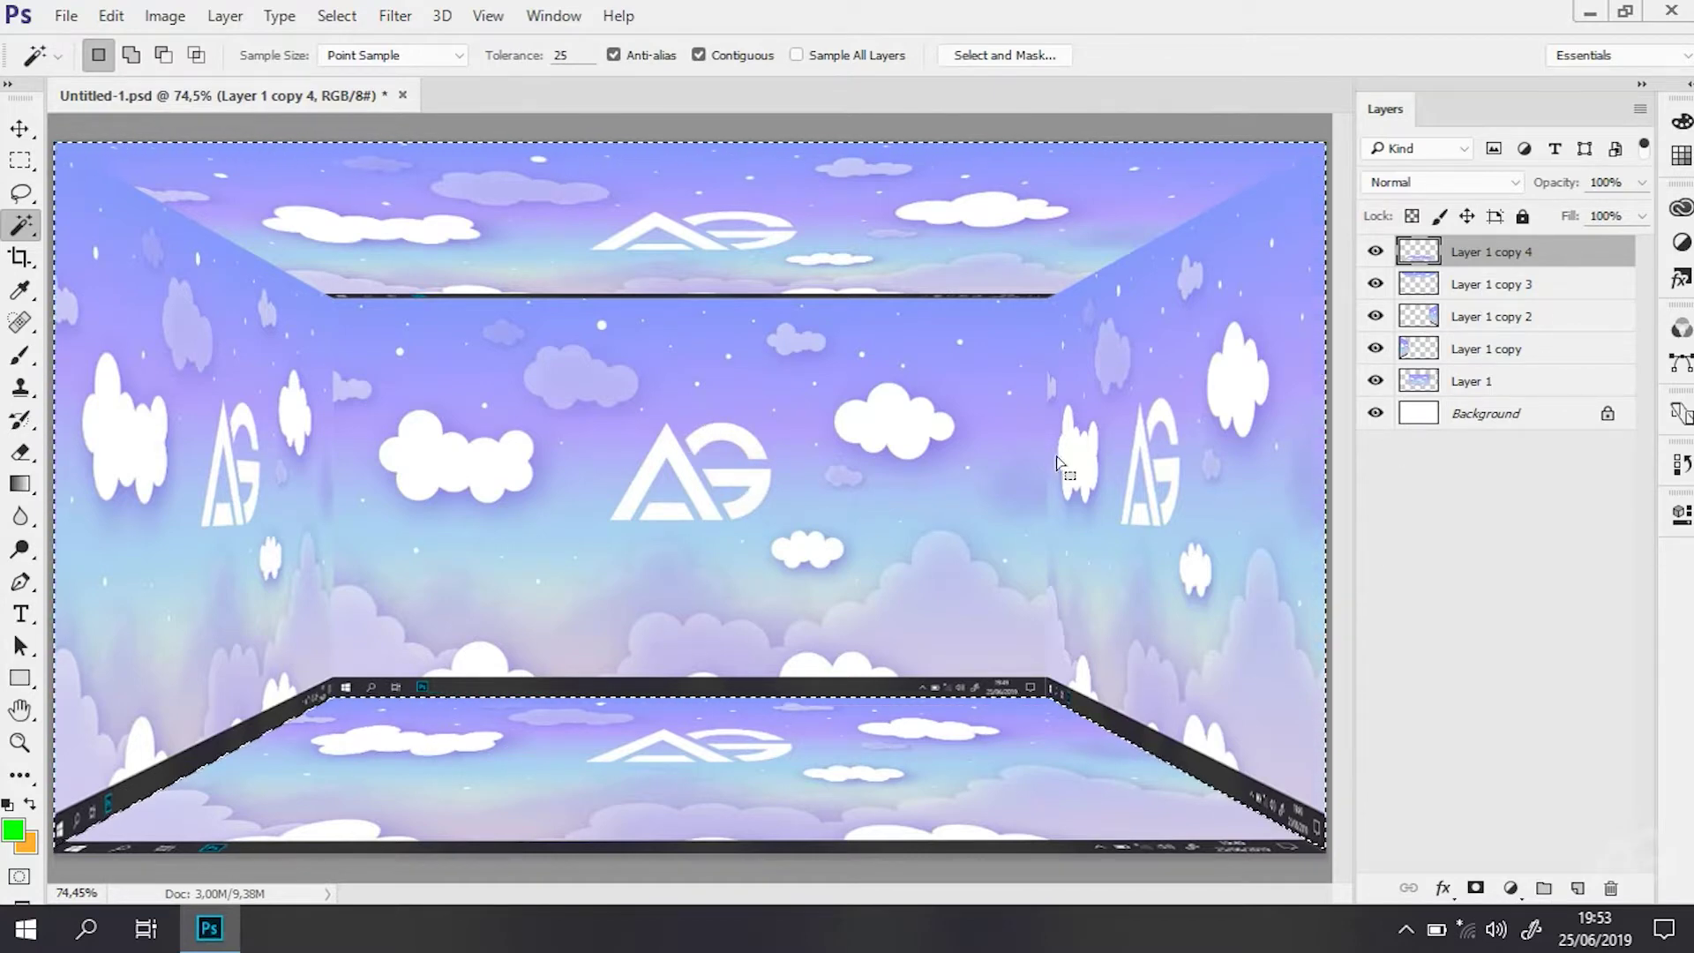
left_click(617, 624, "alt")
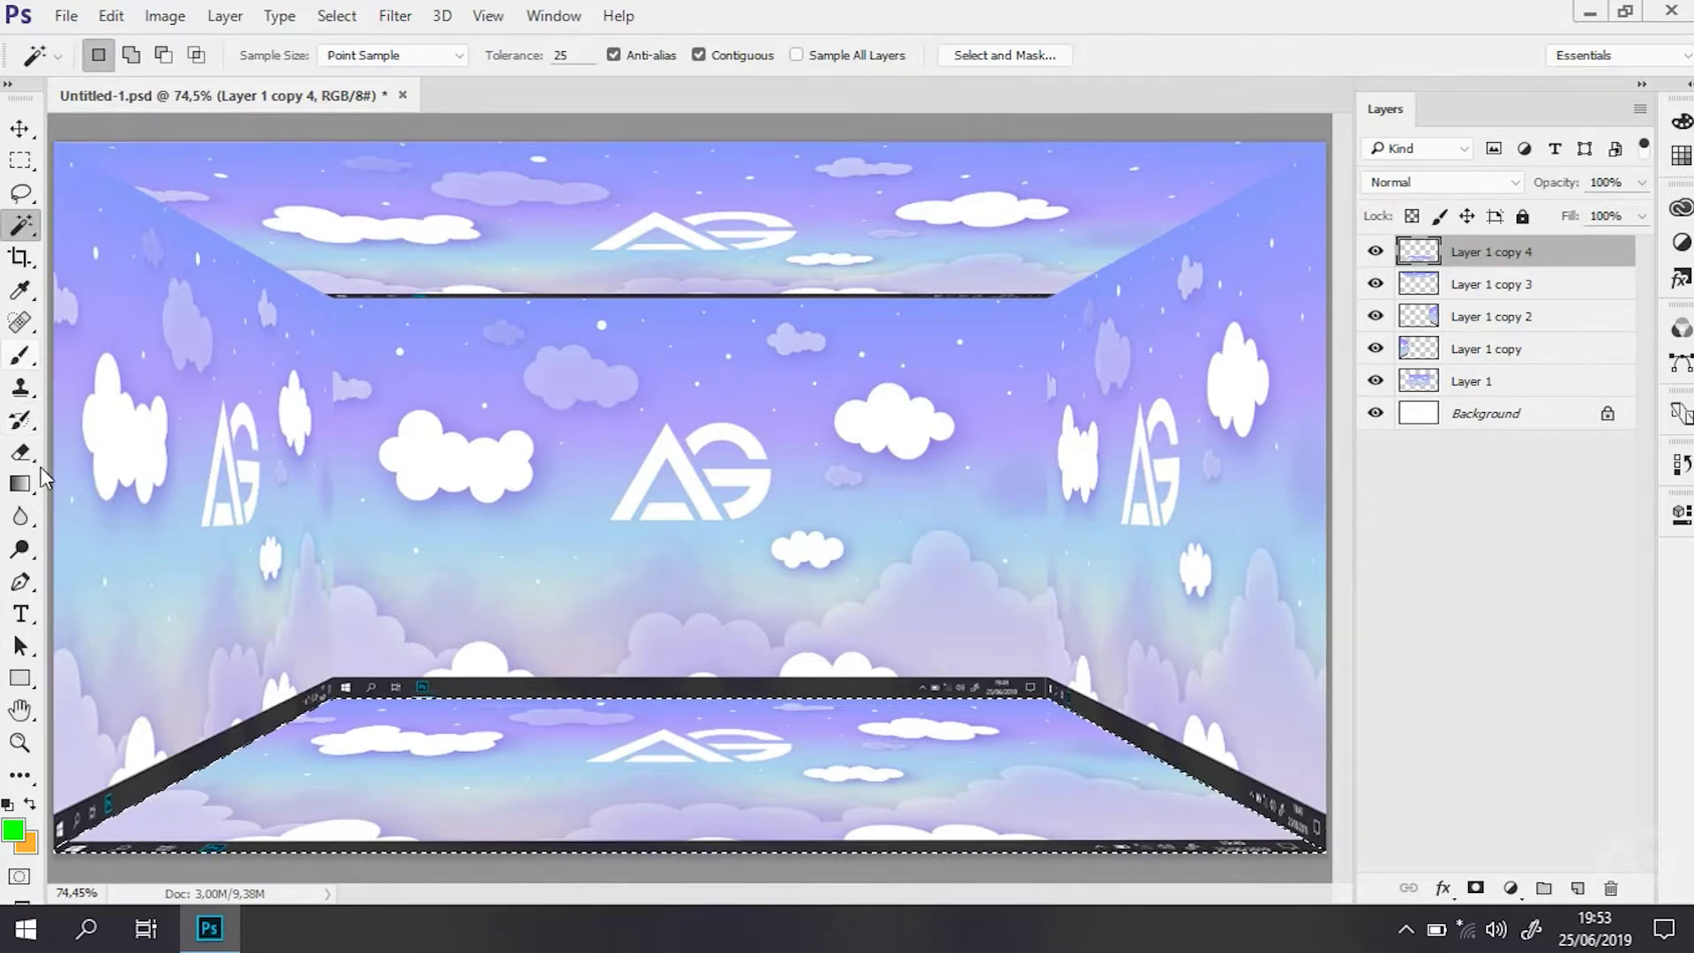
left_click(20, 485)
left_click_drag(402, 552, 331, 727)
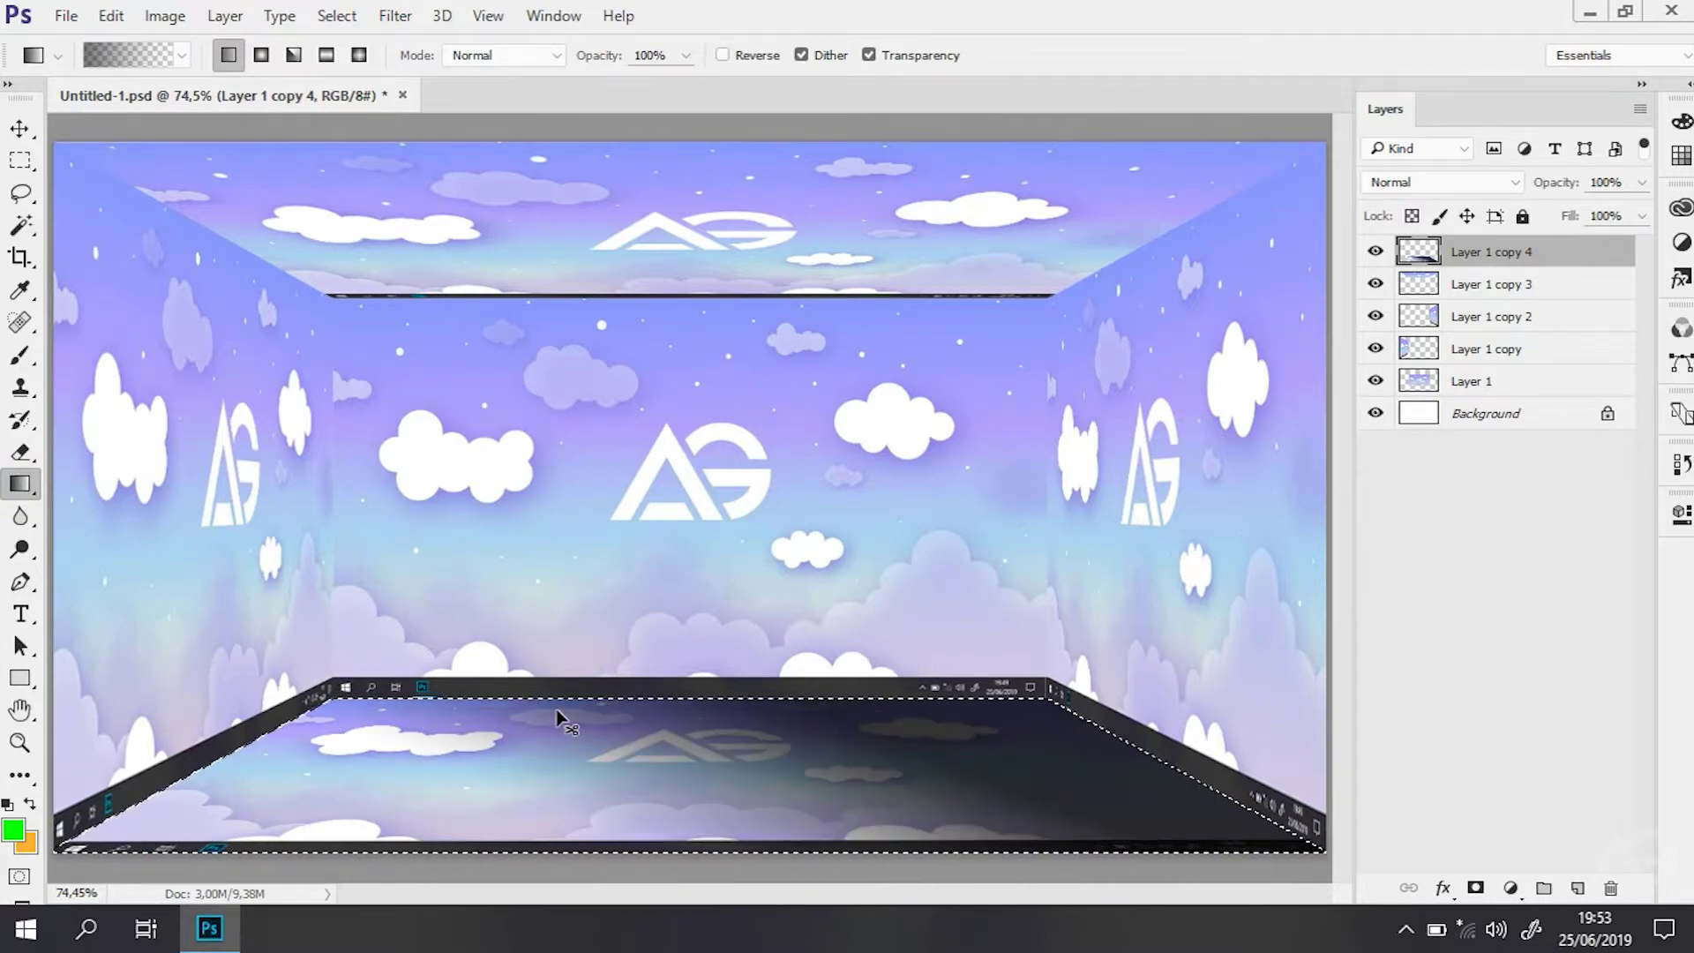
key("ctrl+z")
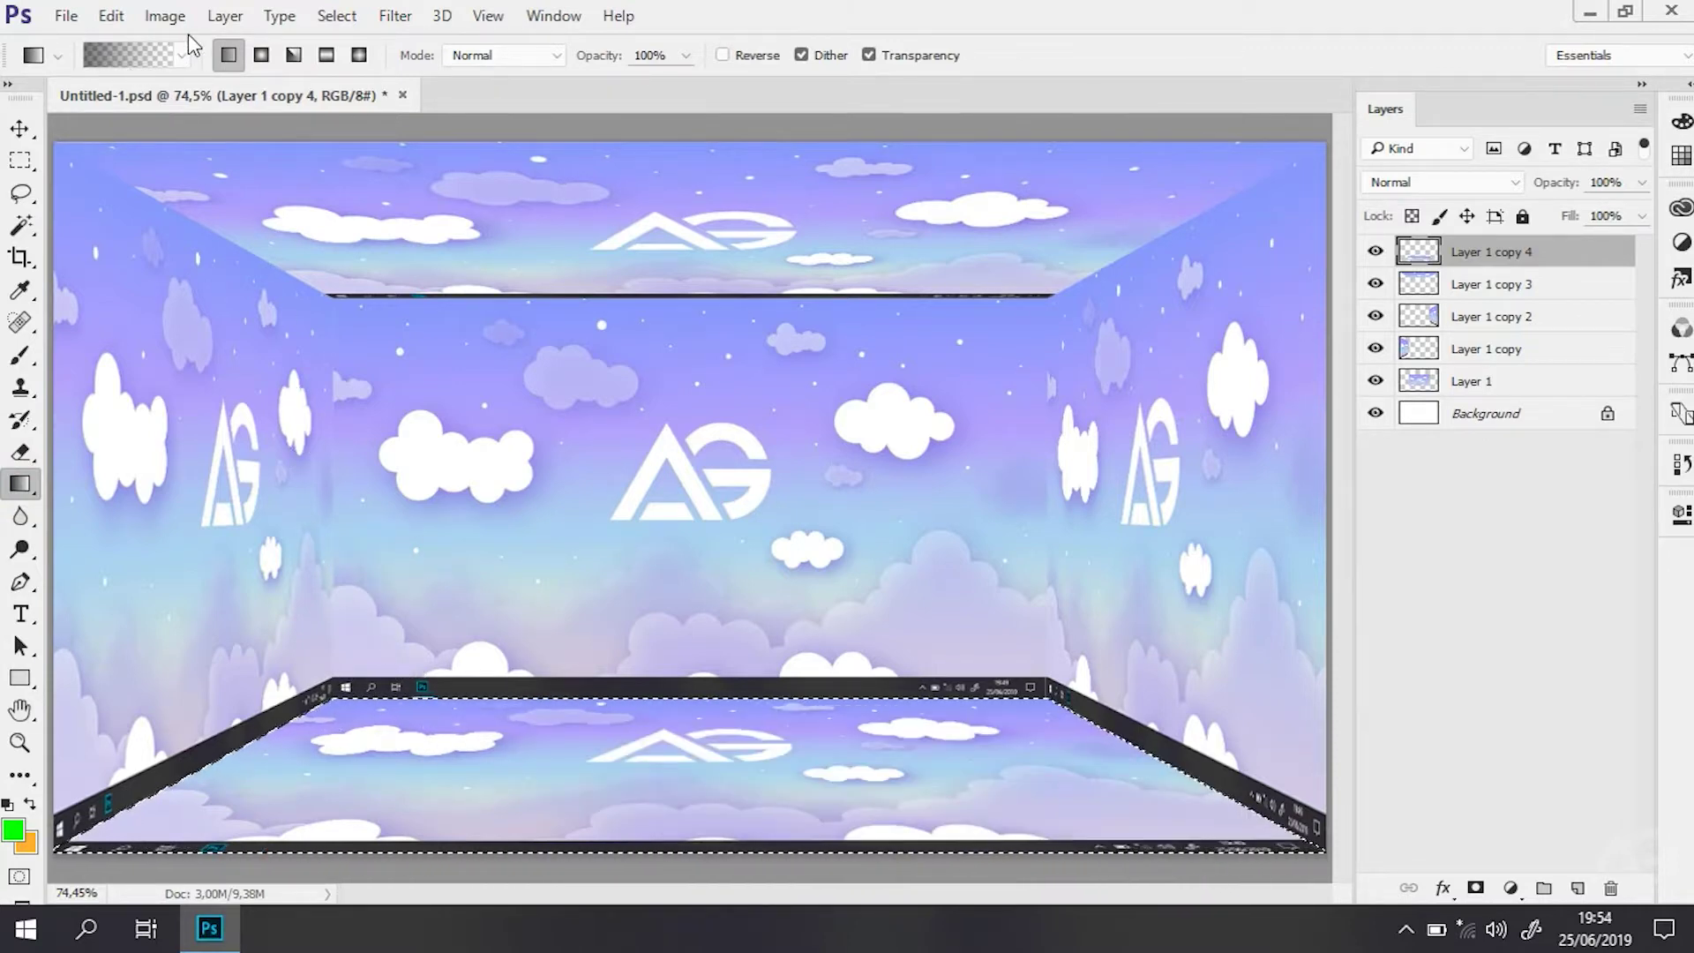
Try other gradient presets on the selected floor, undoing the too-dark fill.
left_click(181, 55)
left_click(51, 115)
left_click_drag(255, 518, 356, 733)
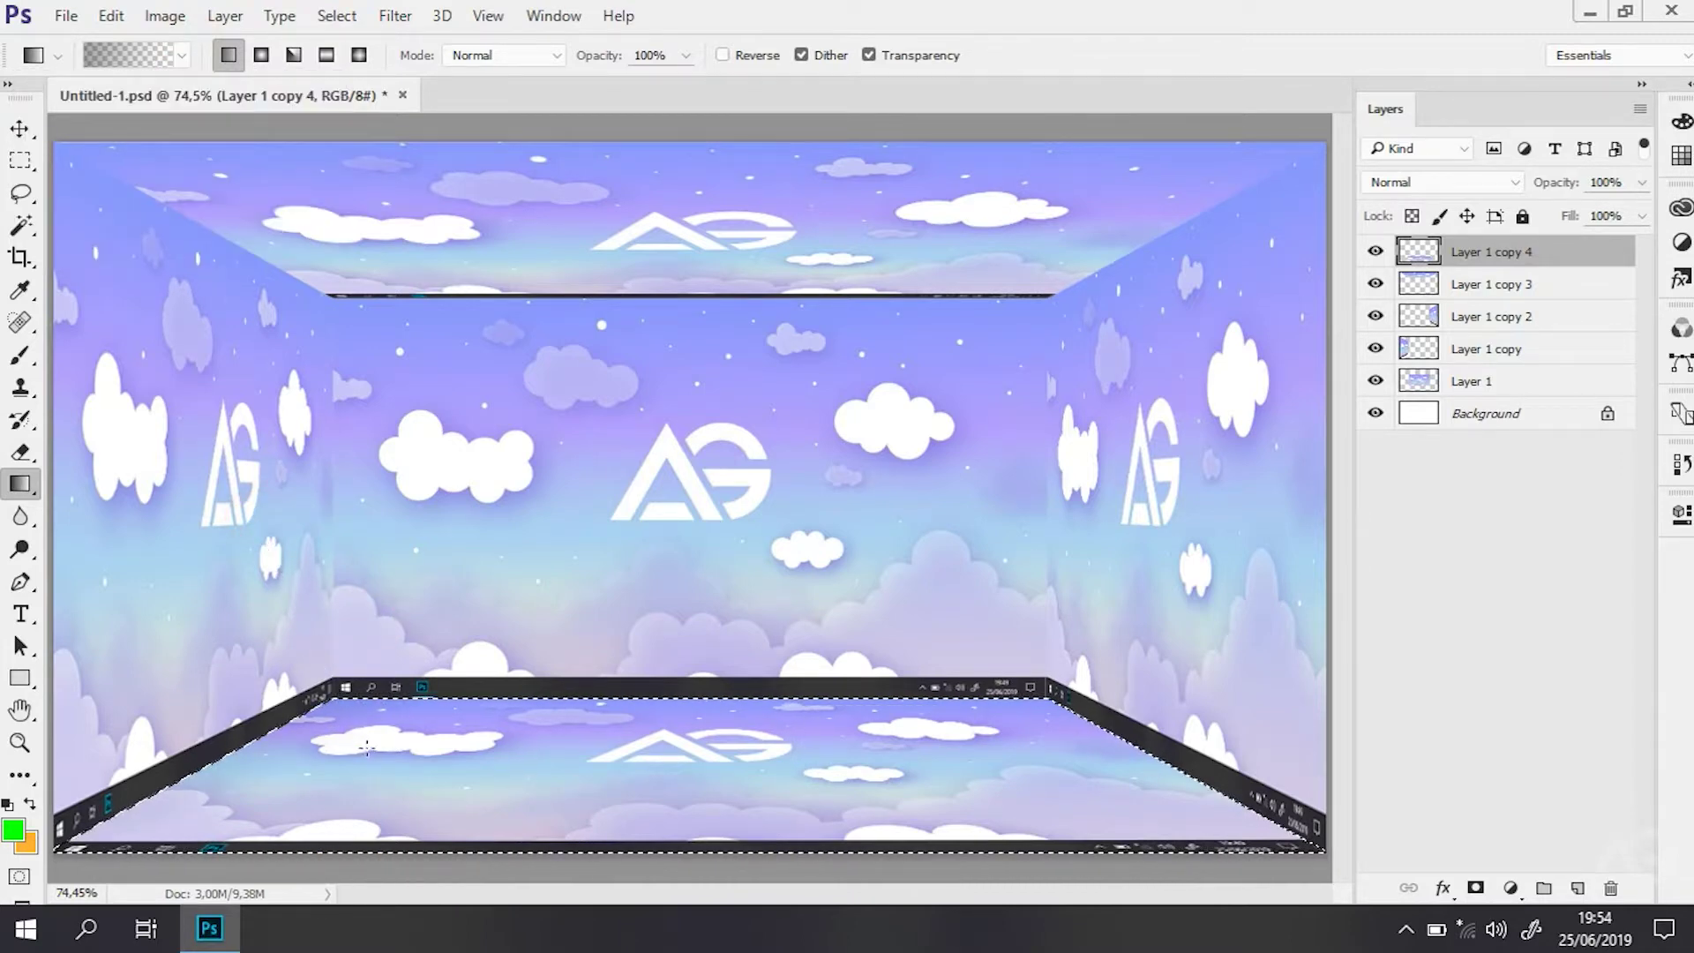
left_click(181, 56)
left_click(91, 147)
left_click(329, 606)
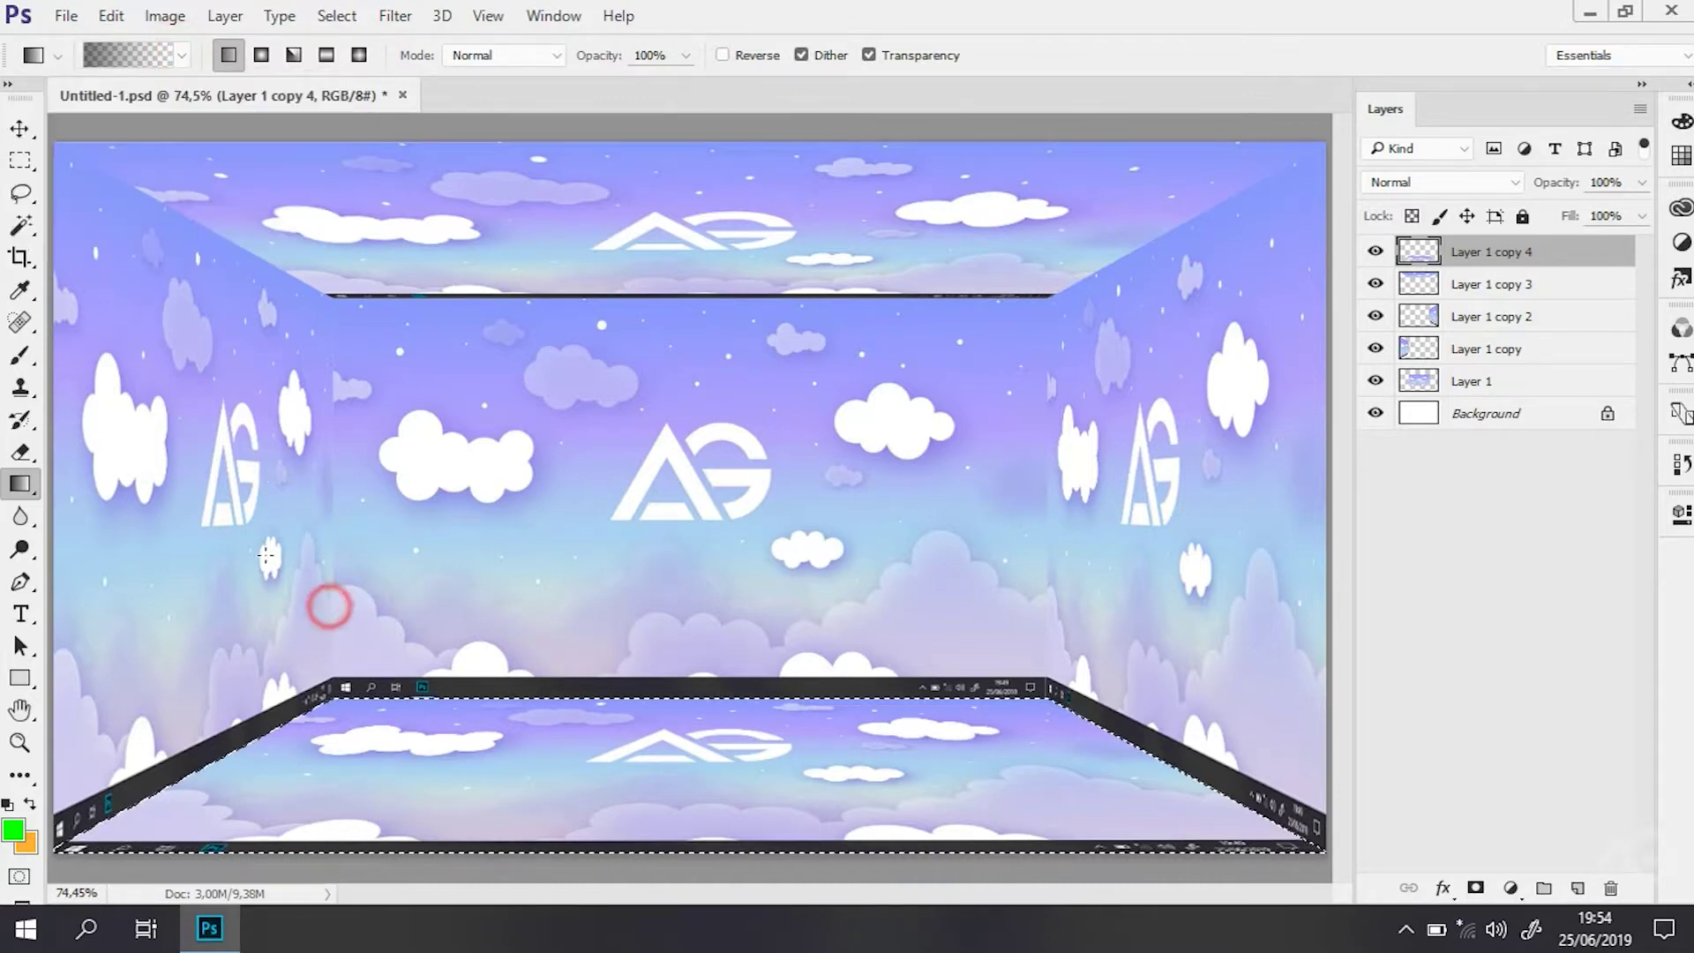
left_click_drag(329, 606, 323, 609)
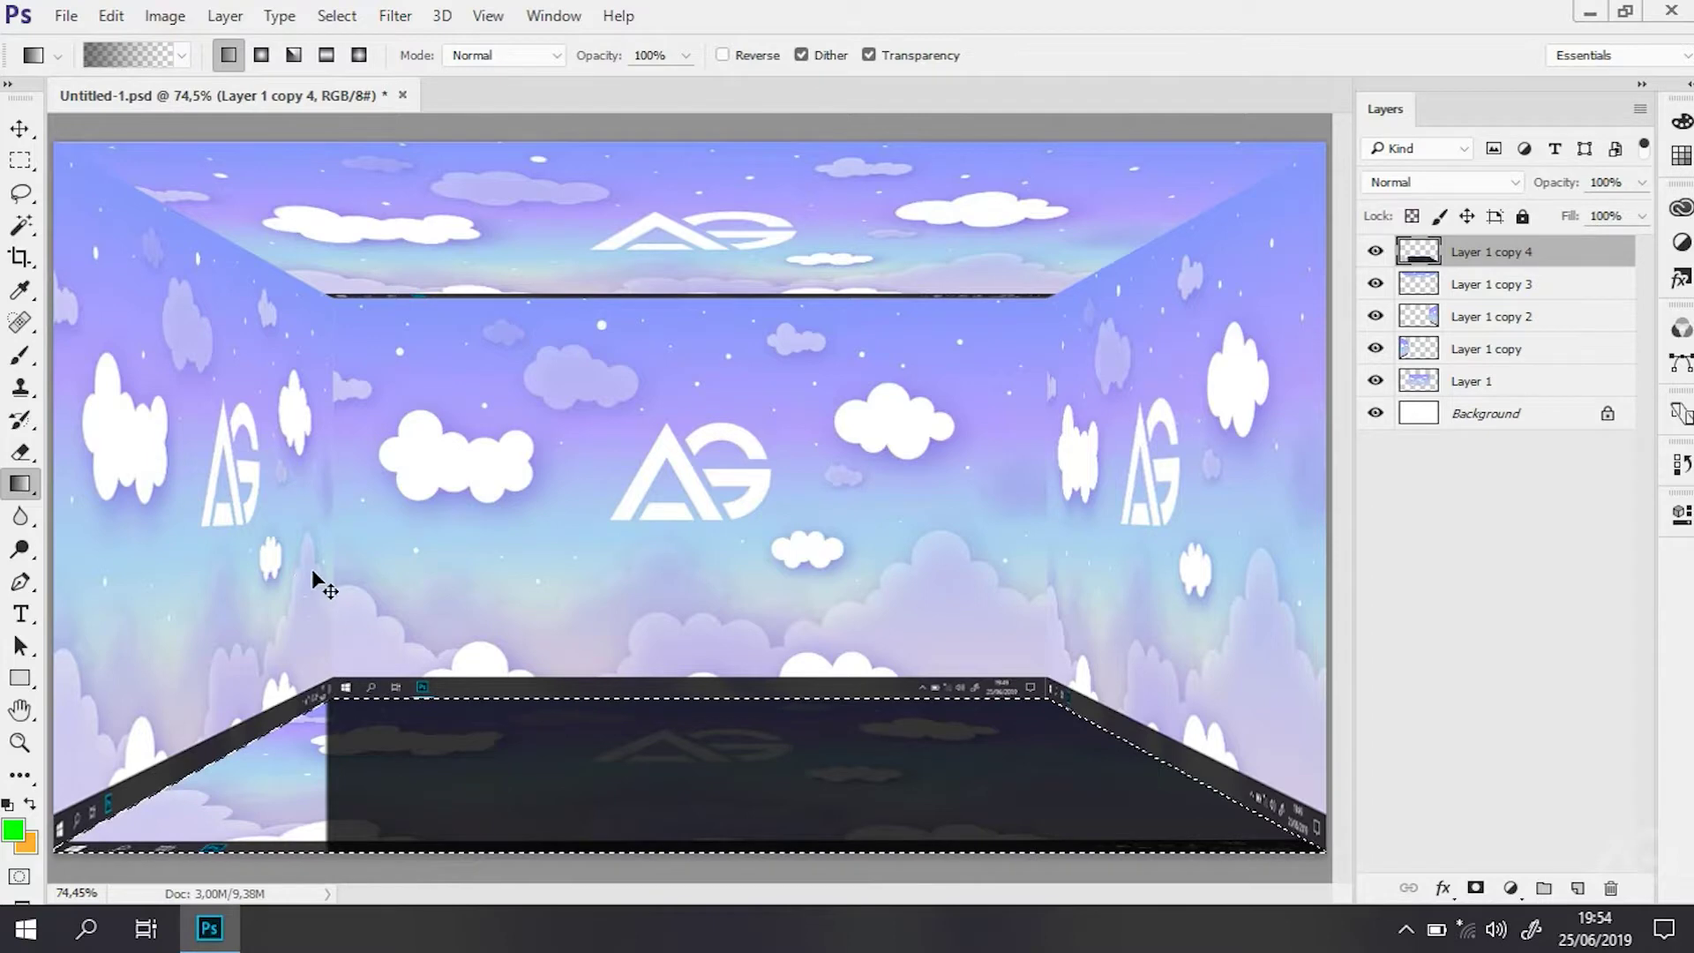
key("ctrl+z")
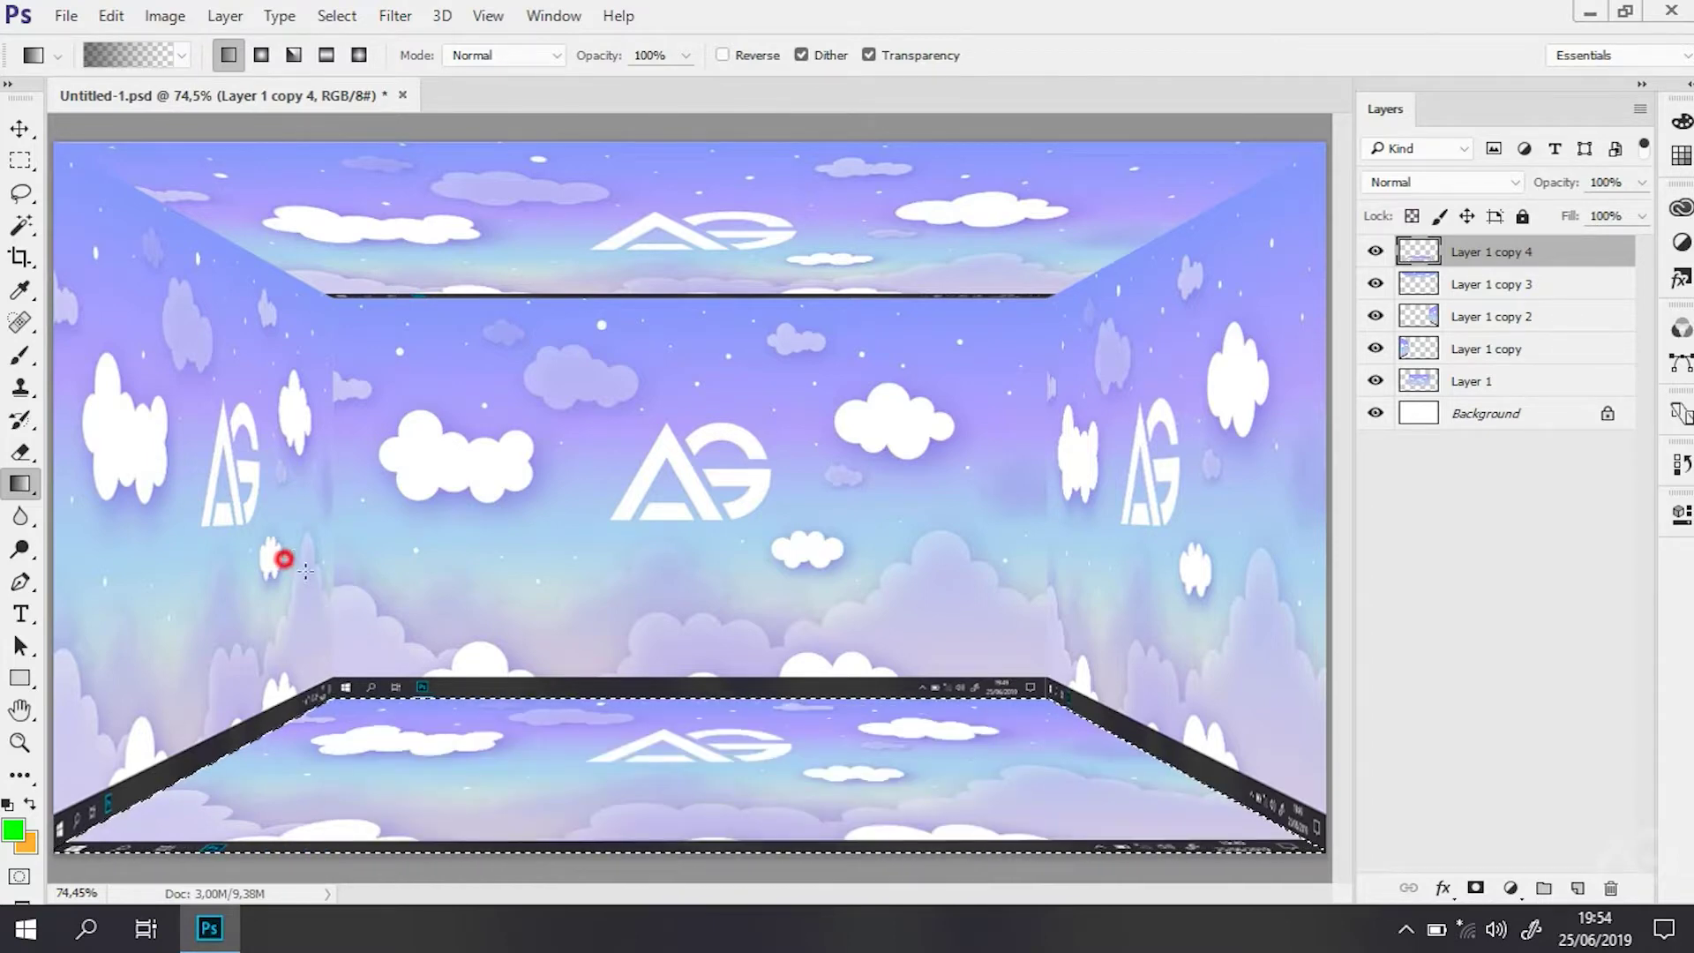
Shade the floor's left and right sides with gradients, then deselect and zoom out.
left_click_drag(284, 559, 397, 737)
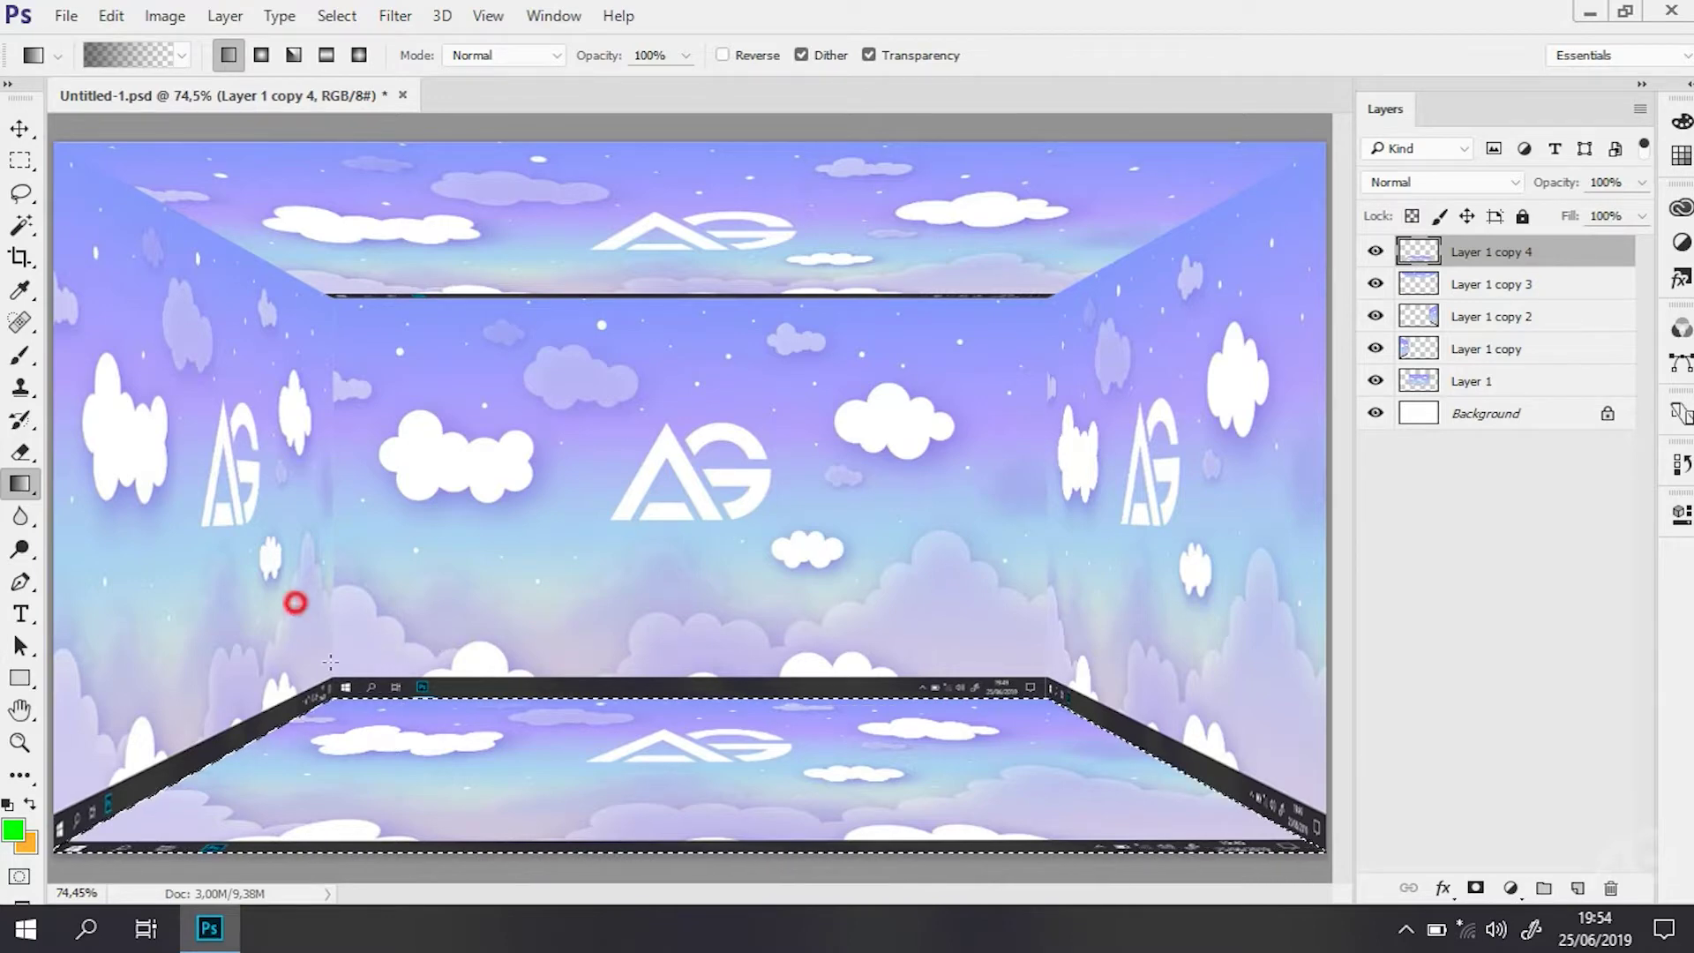
left_click_drag(319, 638, 449, 721)
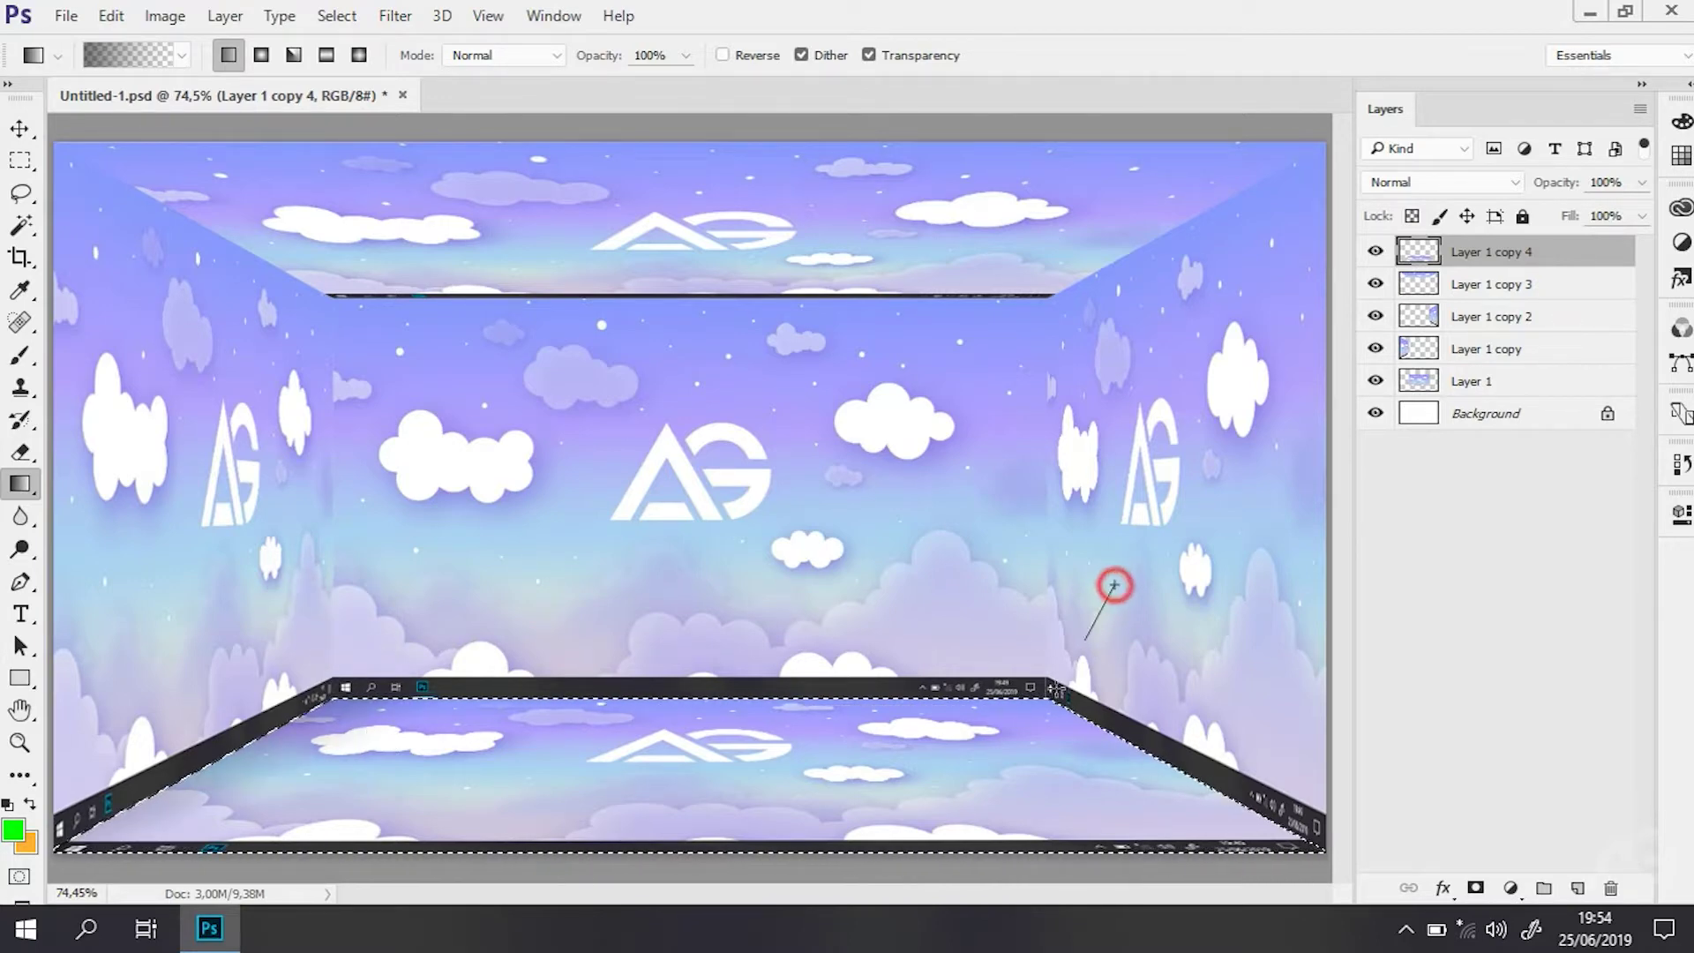
left_click_drag(1115, 582, 1032, 737)
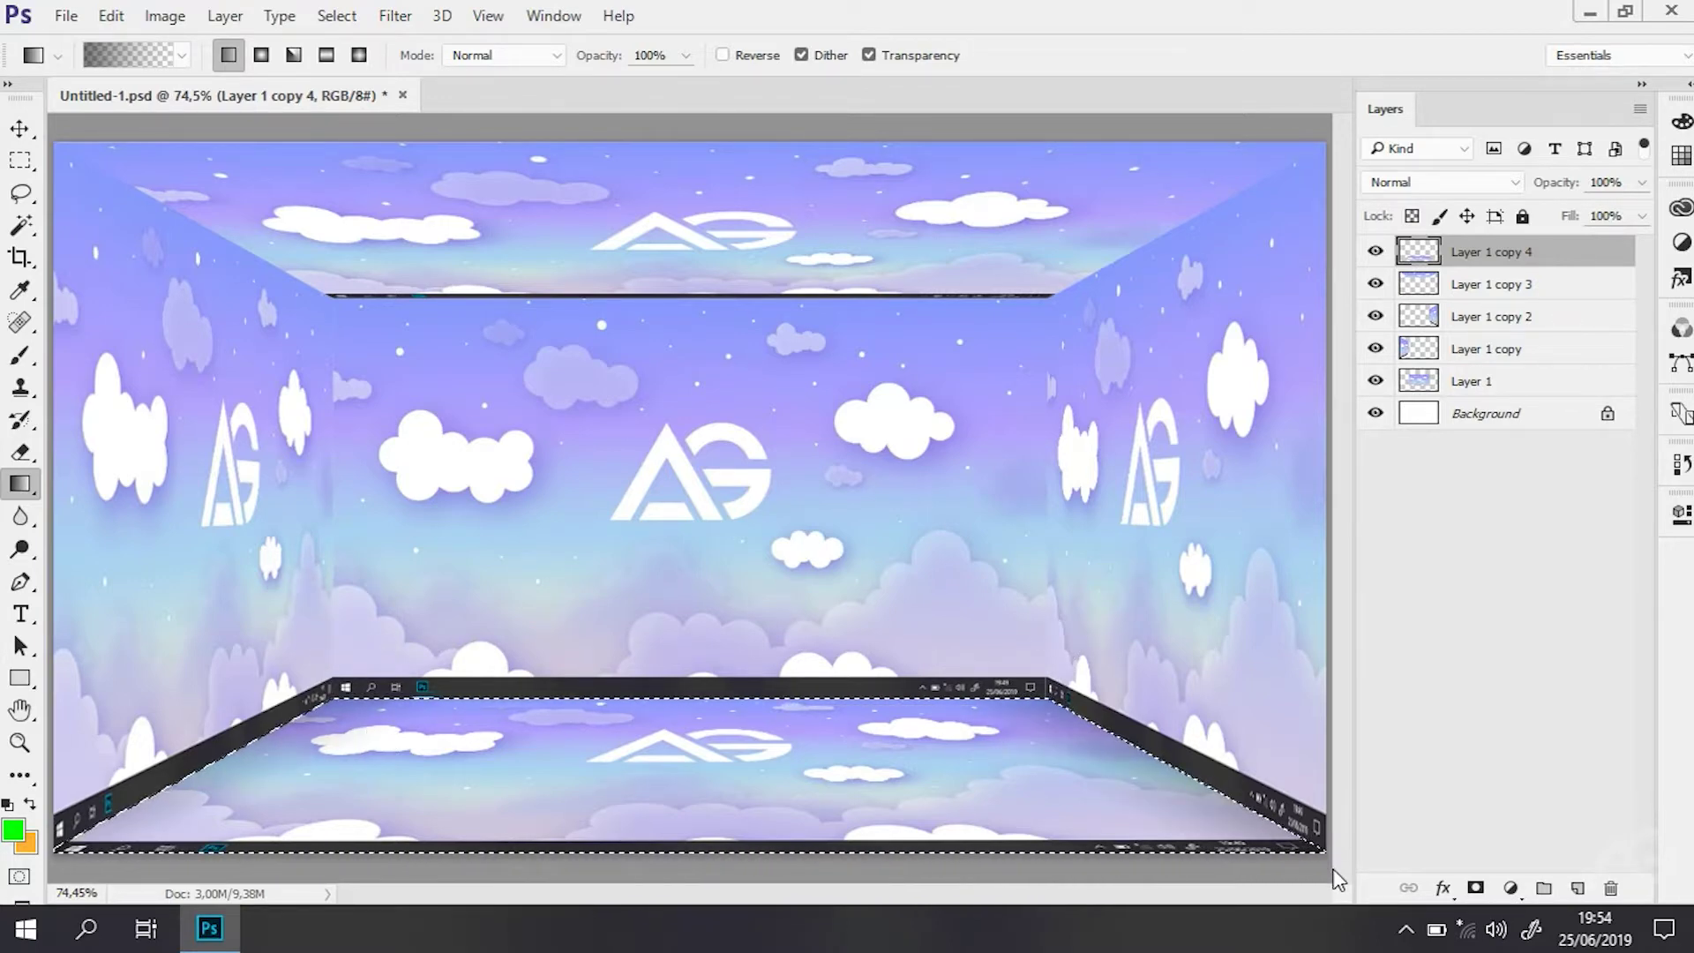
key("ctrl+d")
key("ctrl+minus")
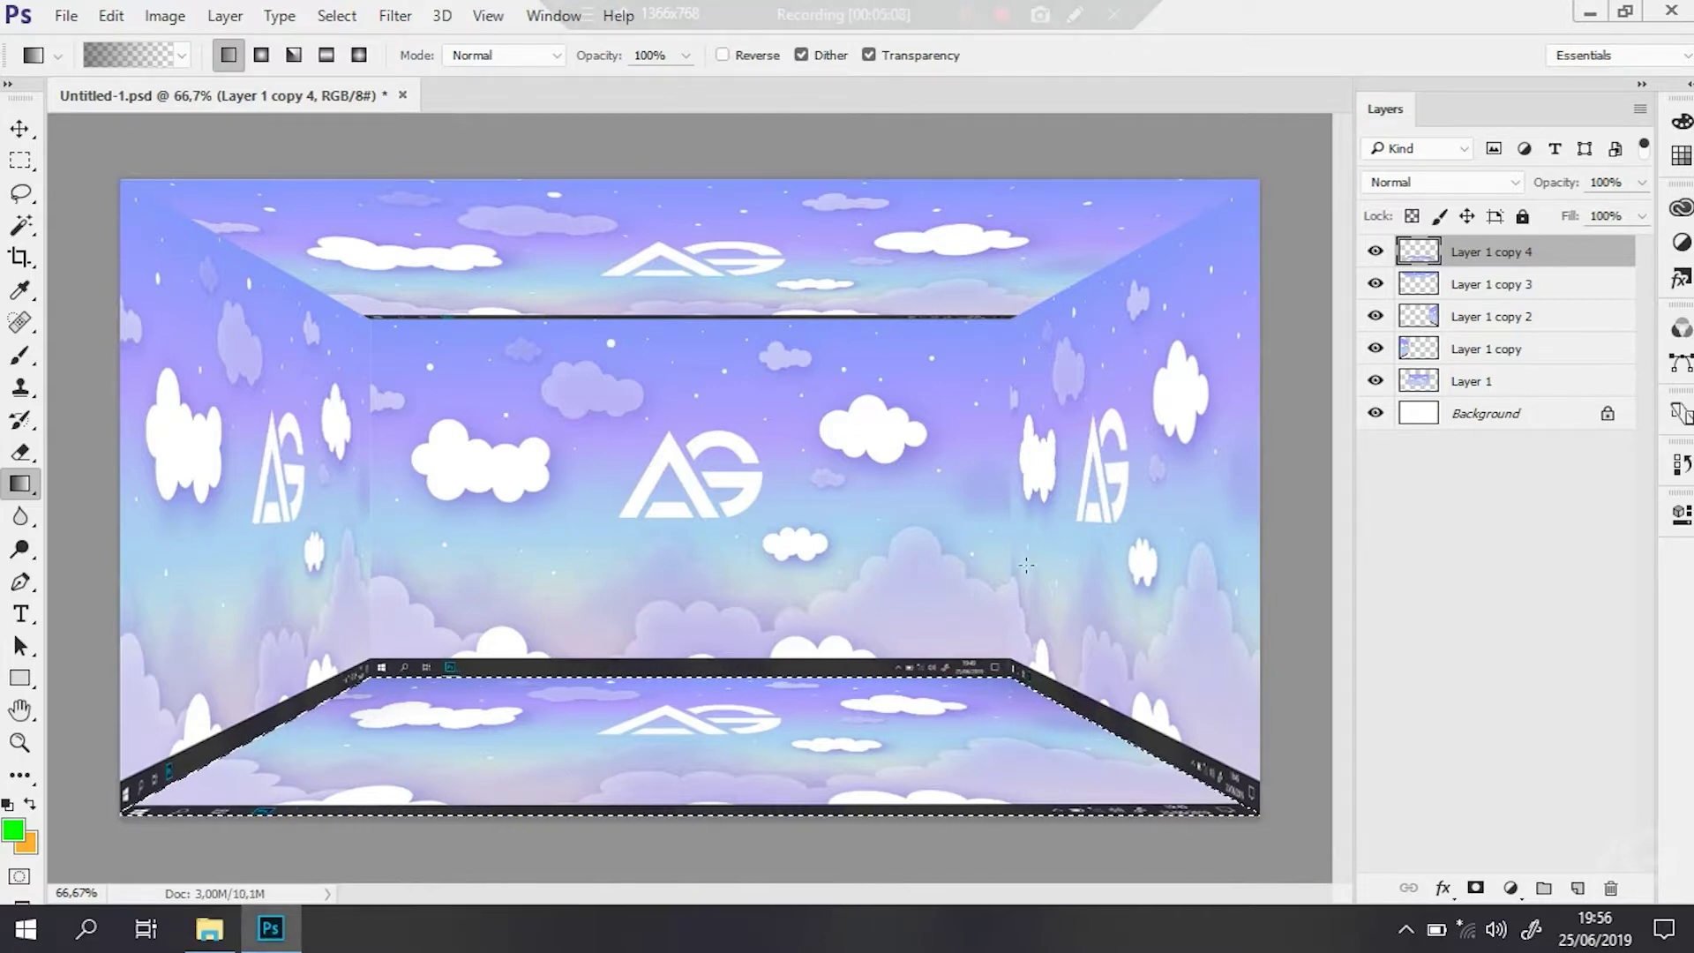
Darken the floor's right and left corners with gradients and clear the selection.
left_click_drag(1157, 794, 1292, 837)
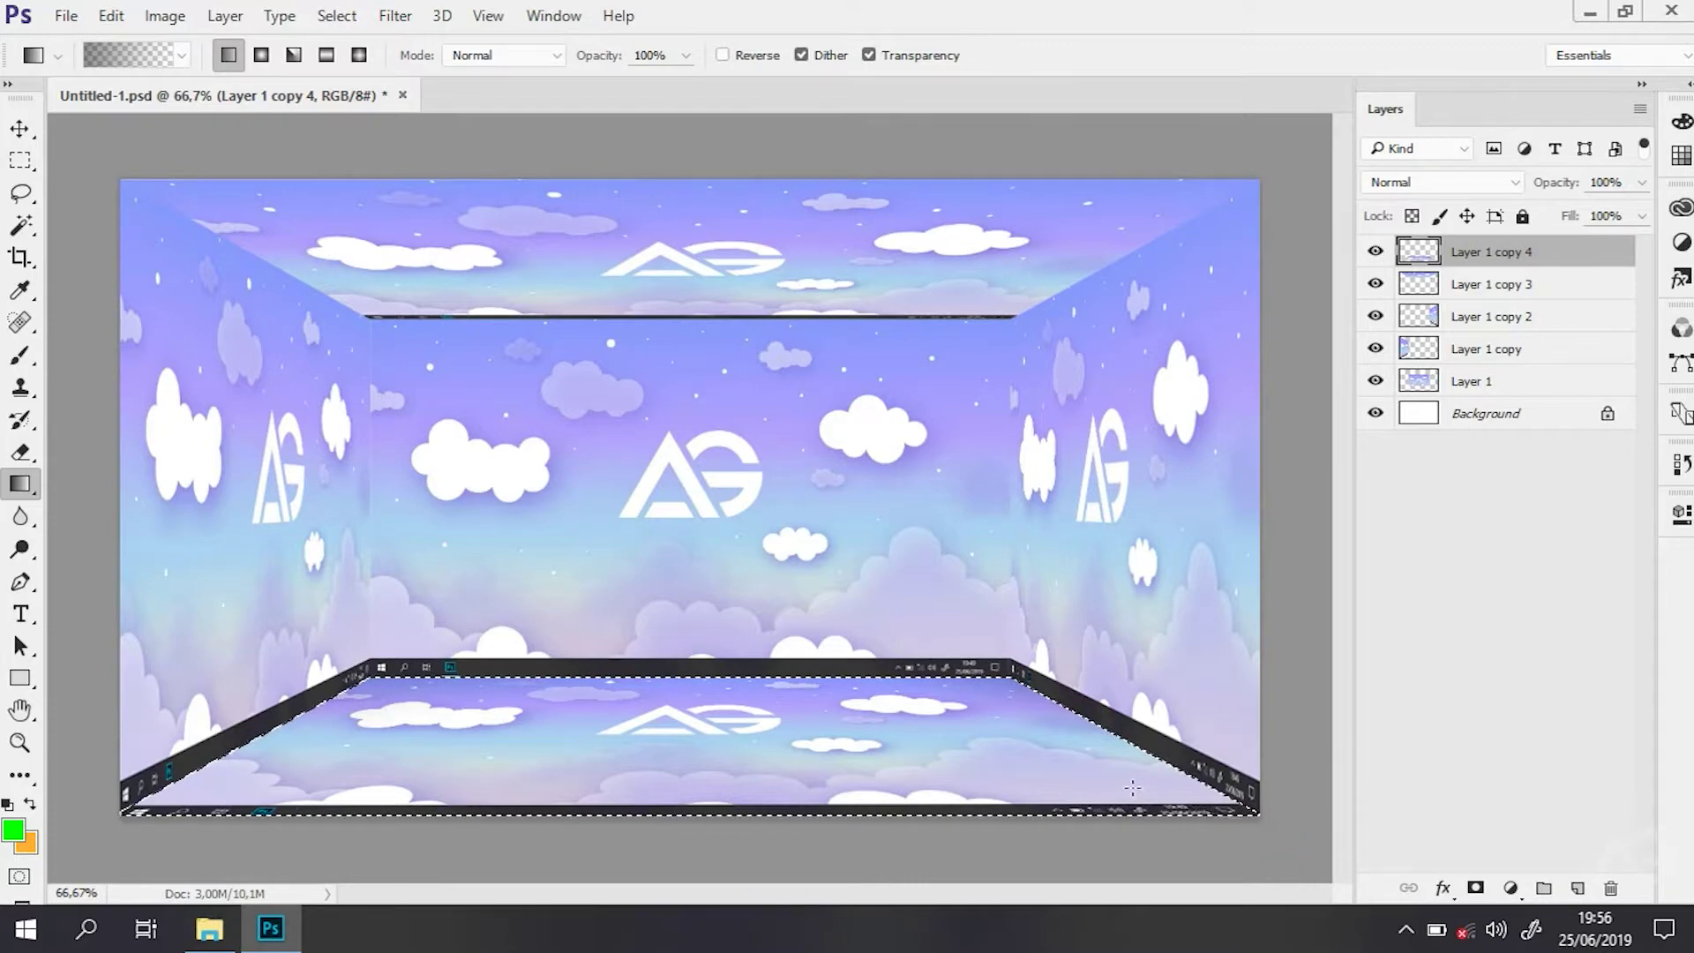
left_click_drag(60, 869, 191, 788)
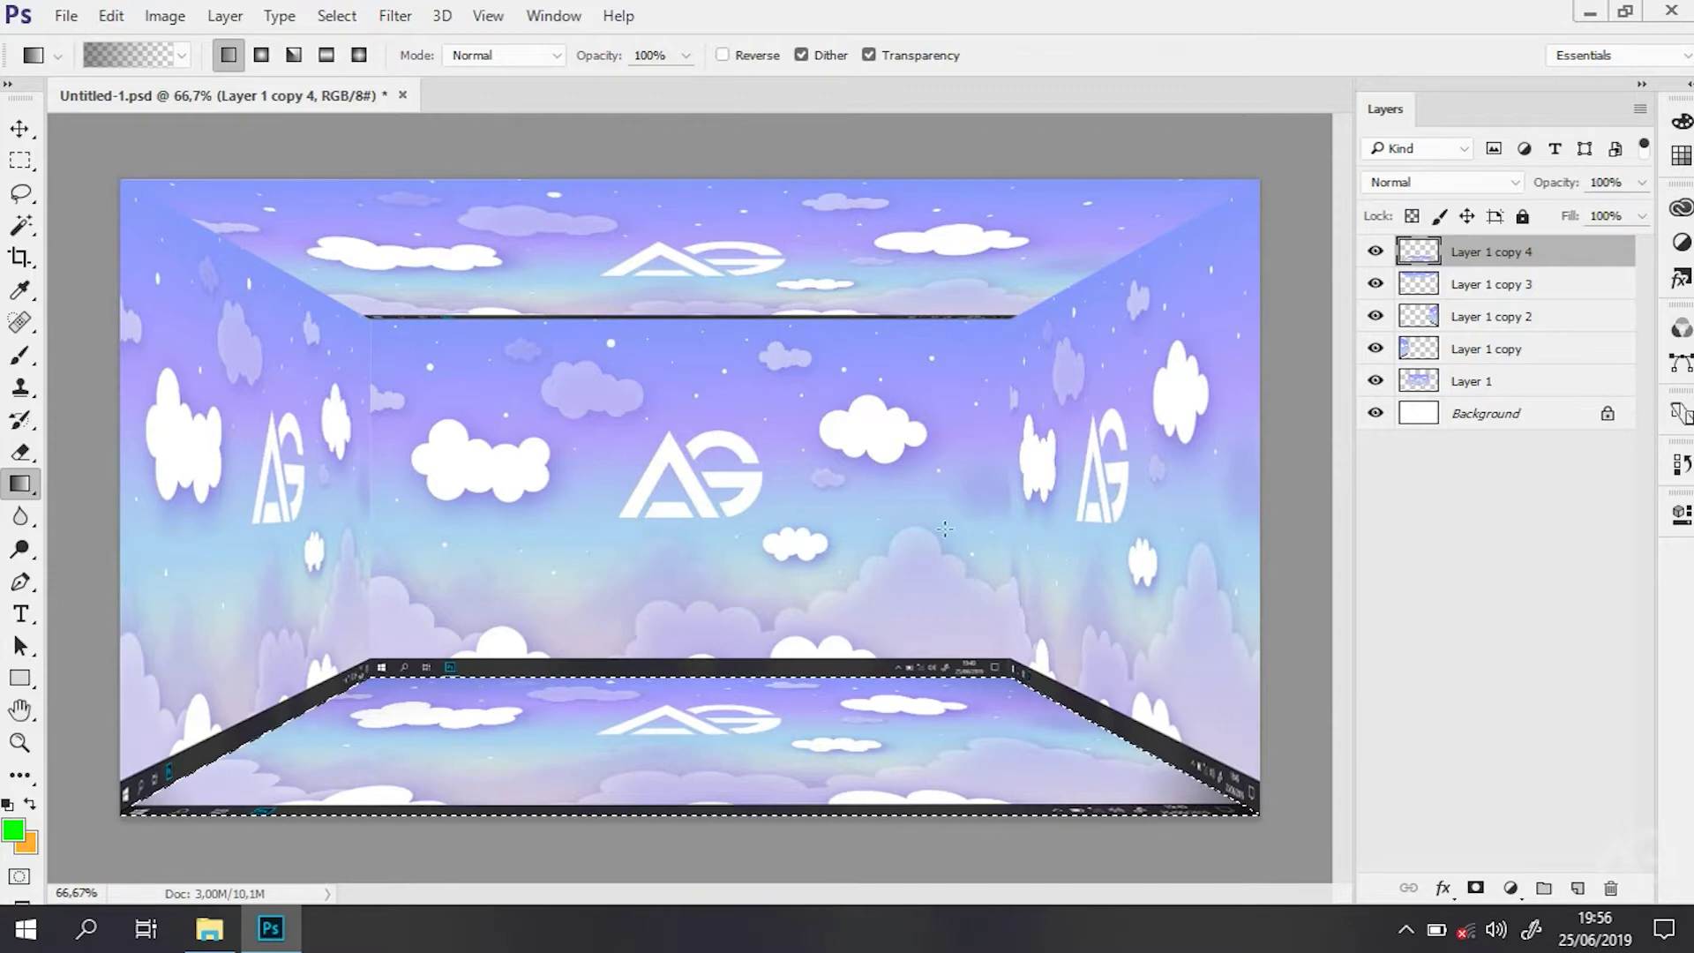
key("m")
left_click(887, 525)
On Layer 1 copy 3, select only the ceiling with the Magic Wand.
left_click(1498, 294)
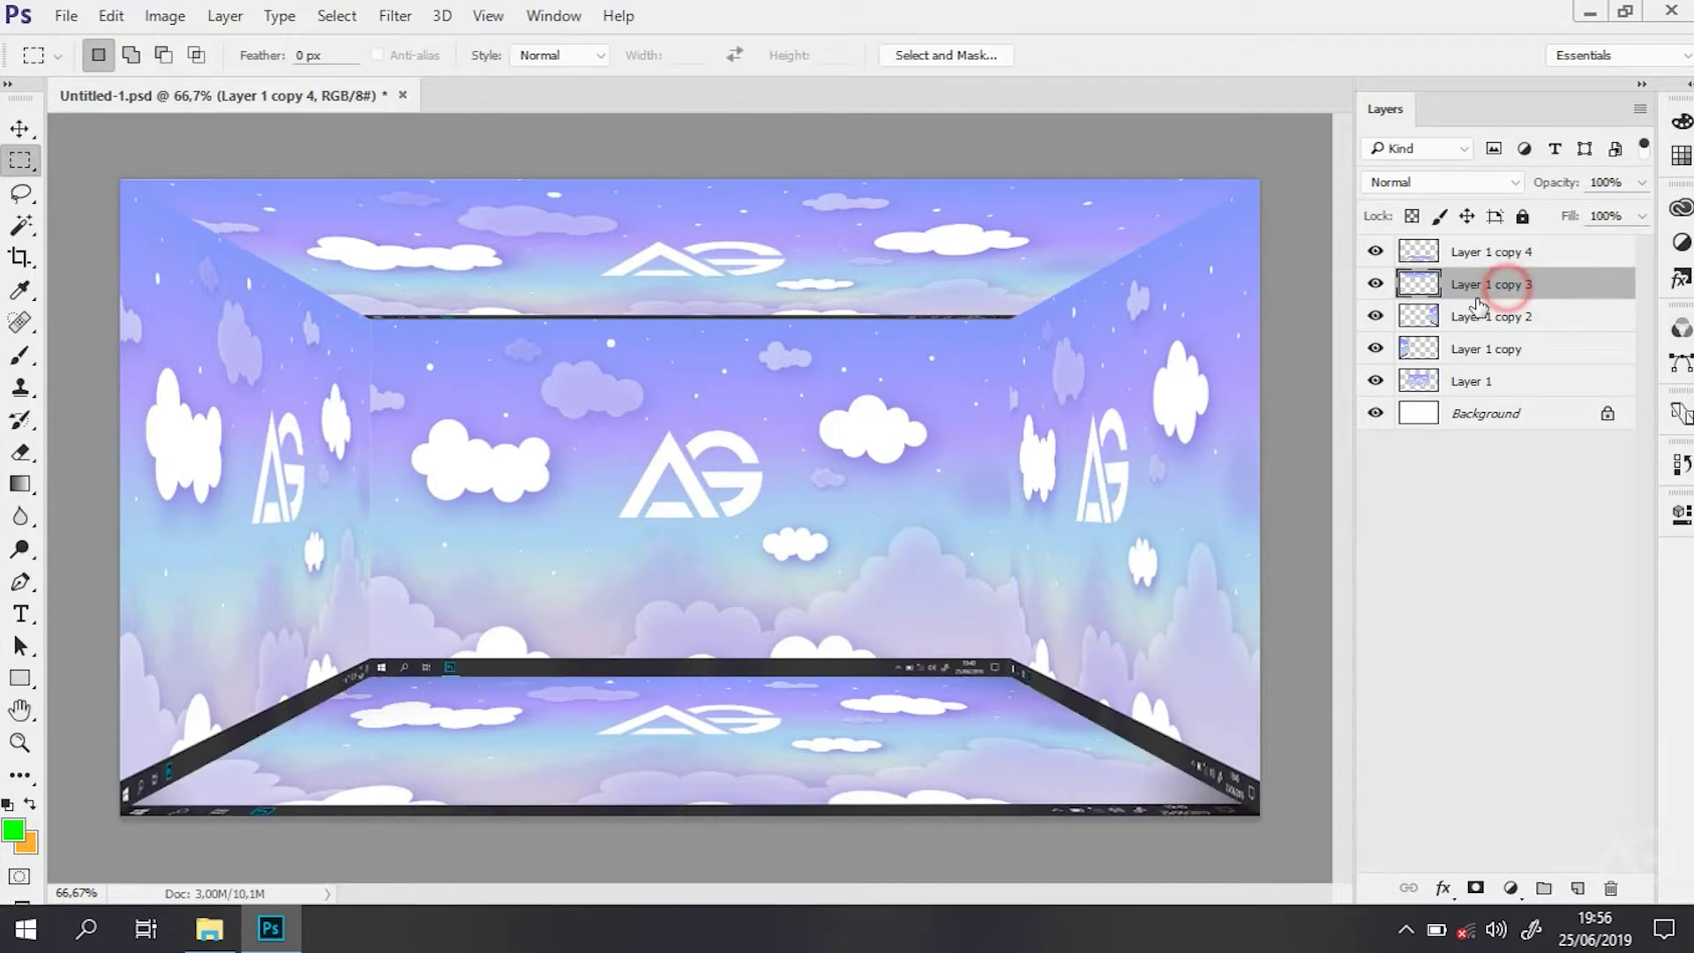
key("w")
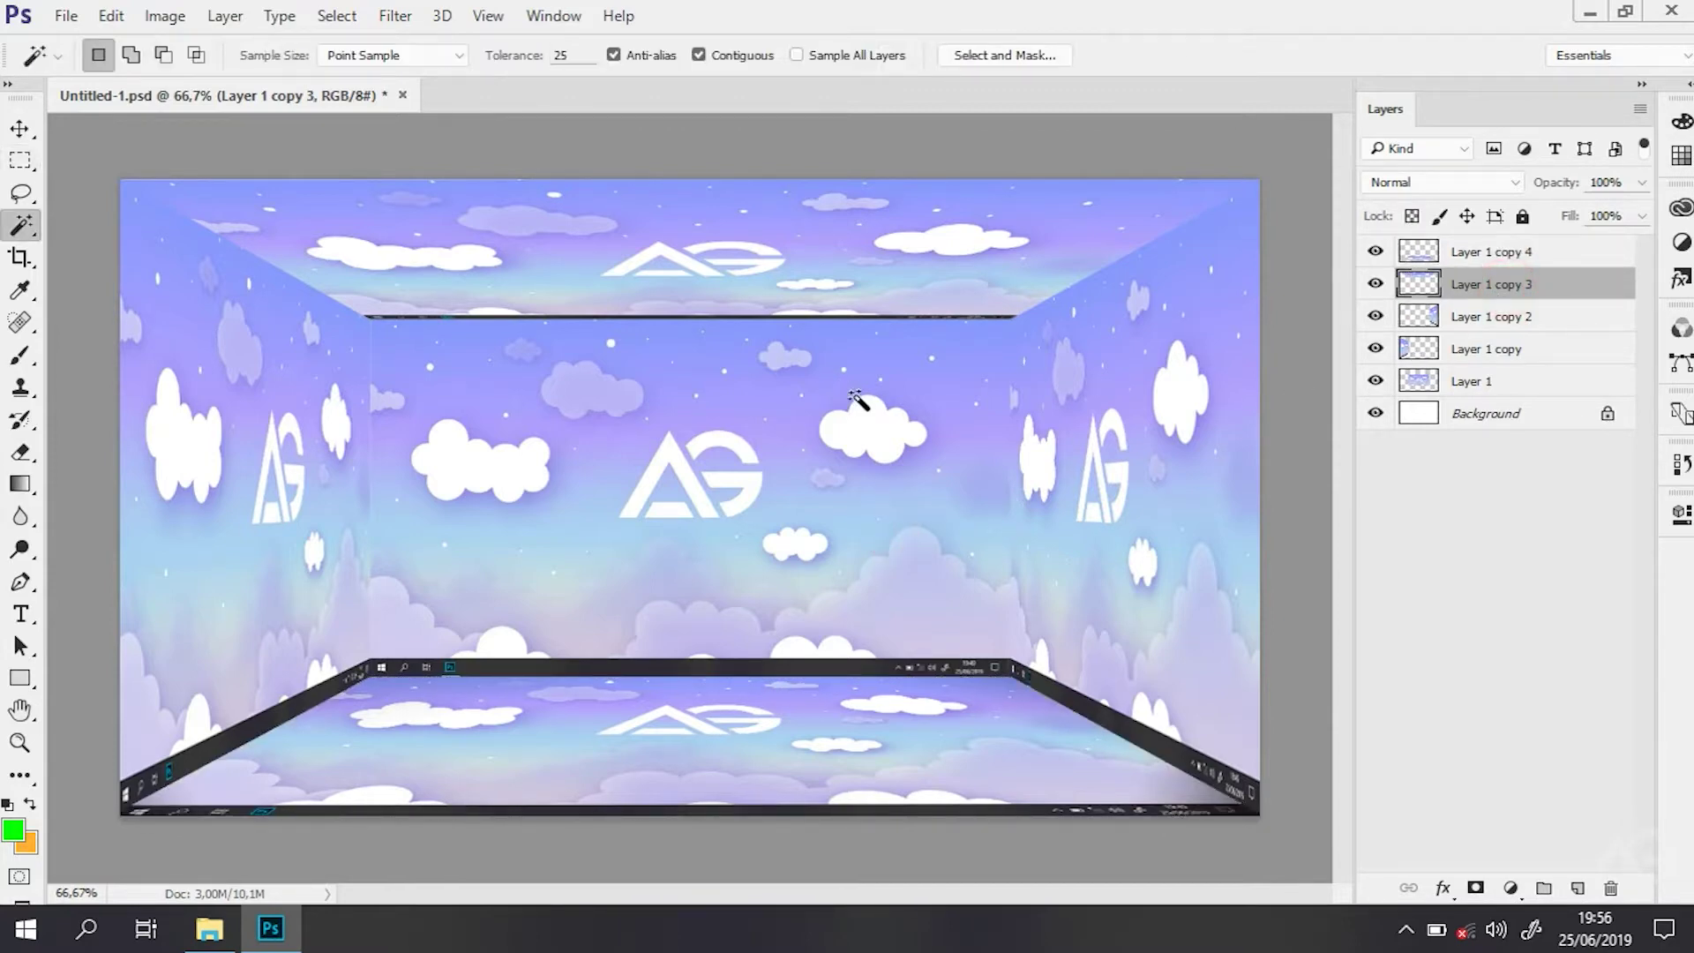
left_click(863, 401)
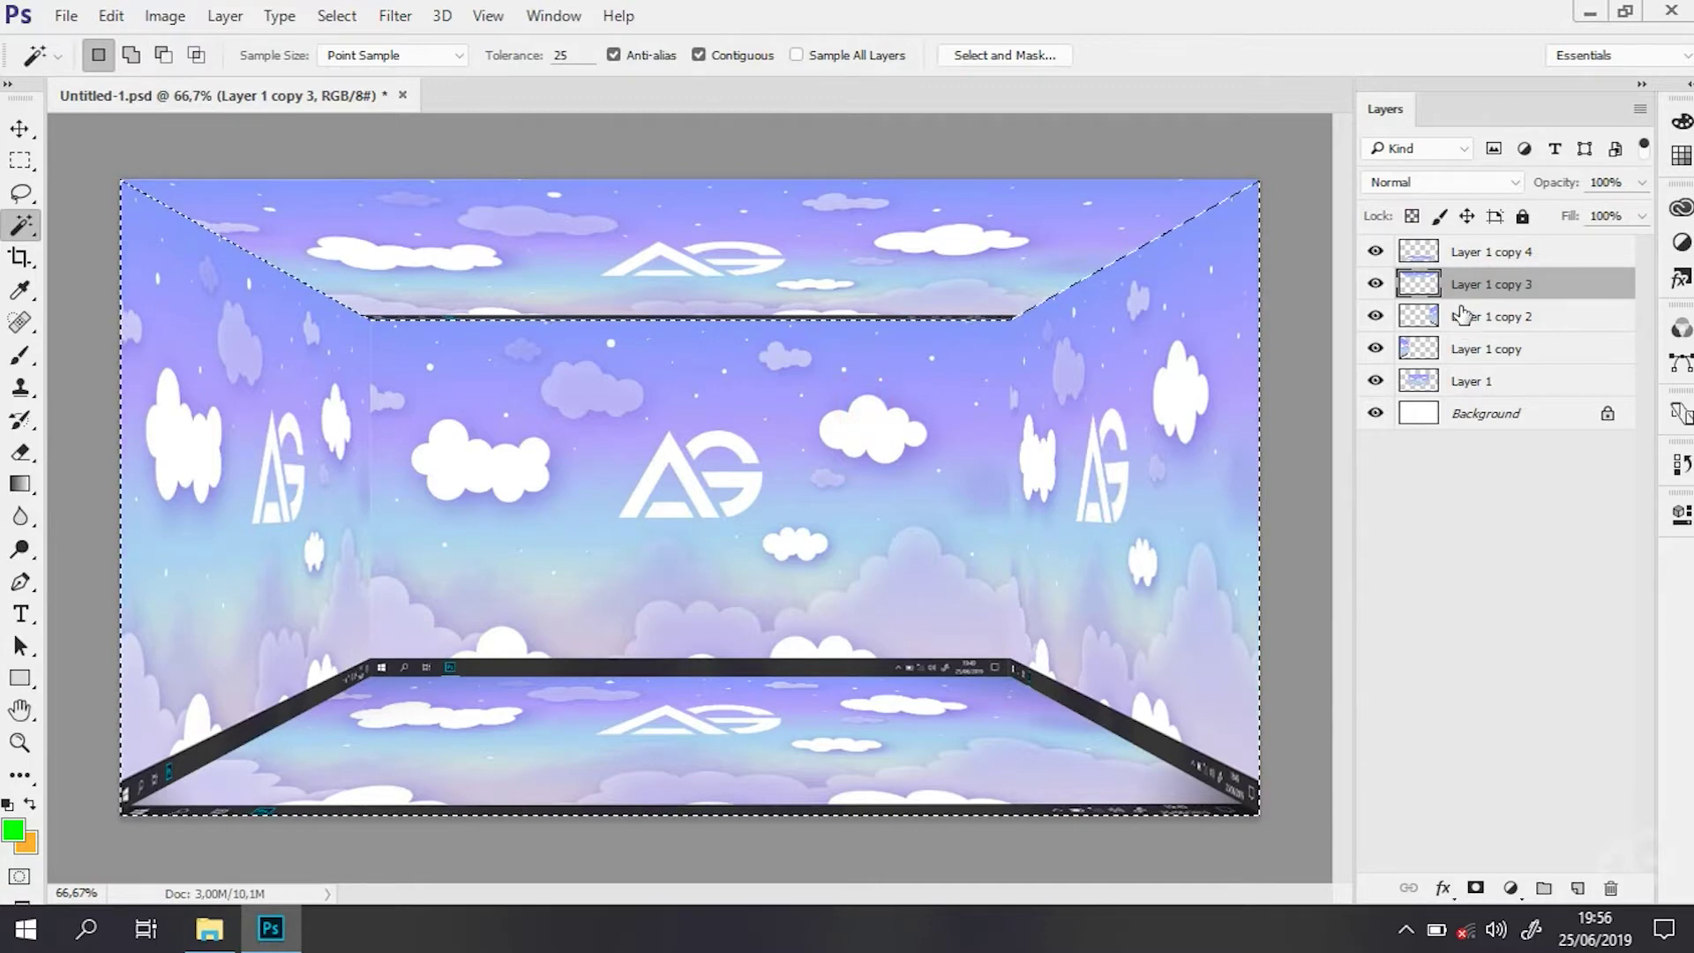
left_click(941, 283)
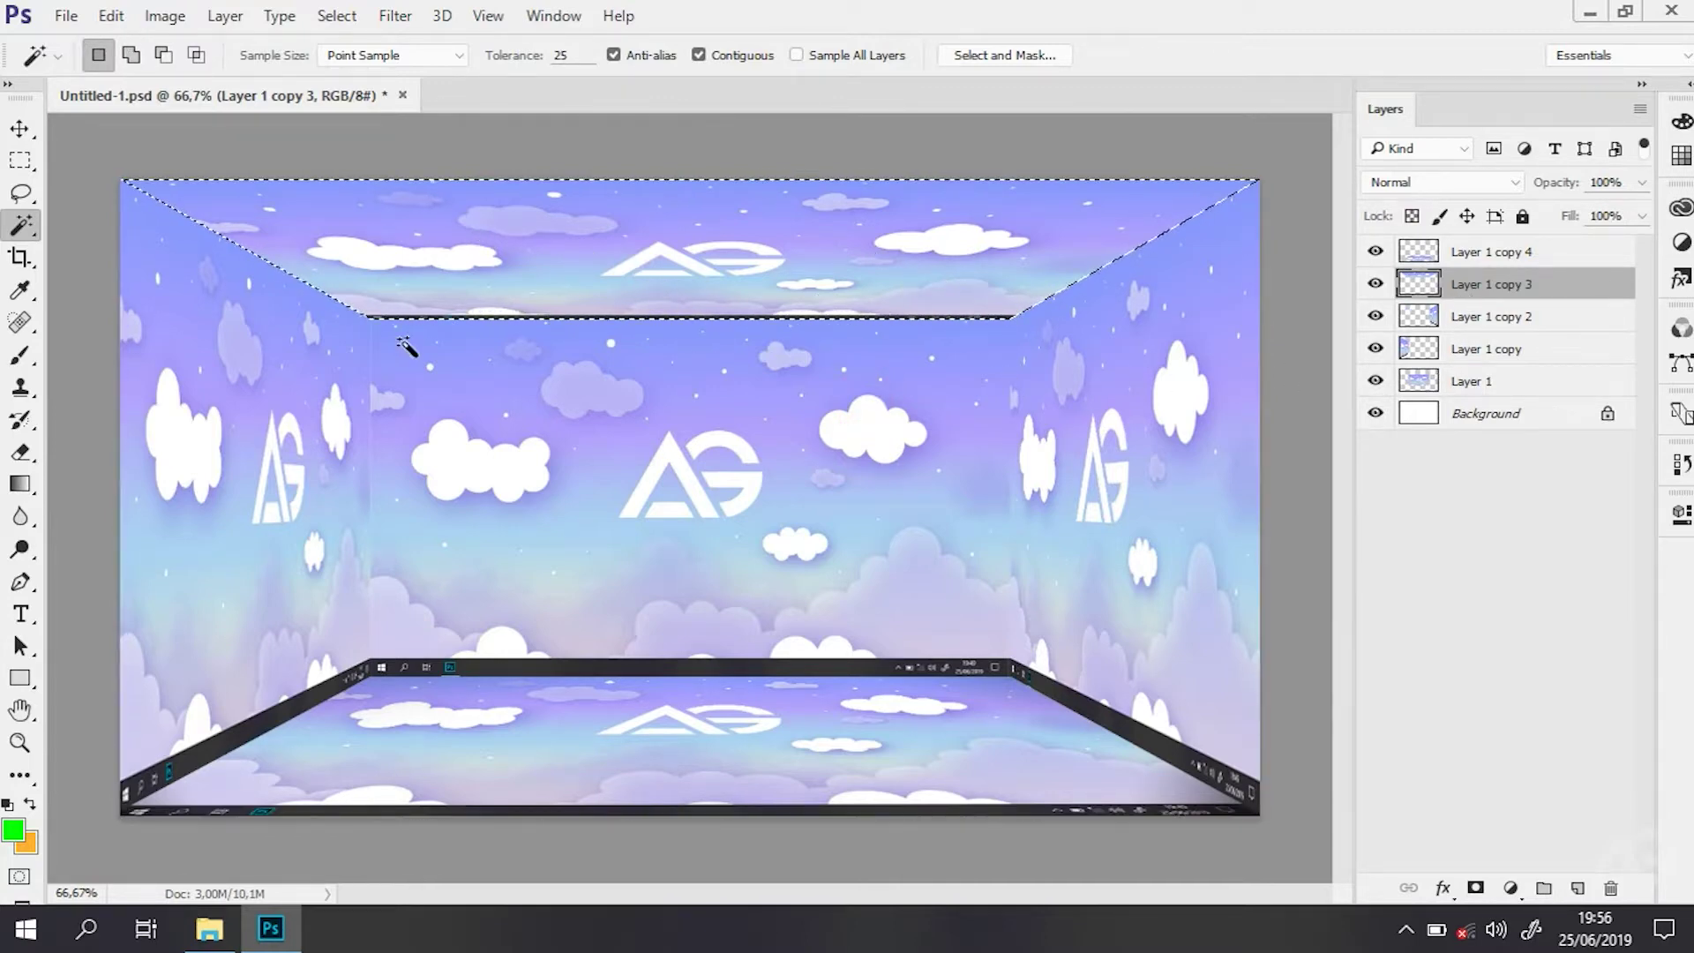
Darken the ceiling's left part, right end, and top-left corner with gradients, then deselect.
left_click(20, 483)
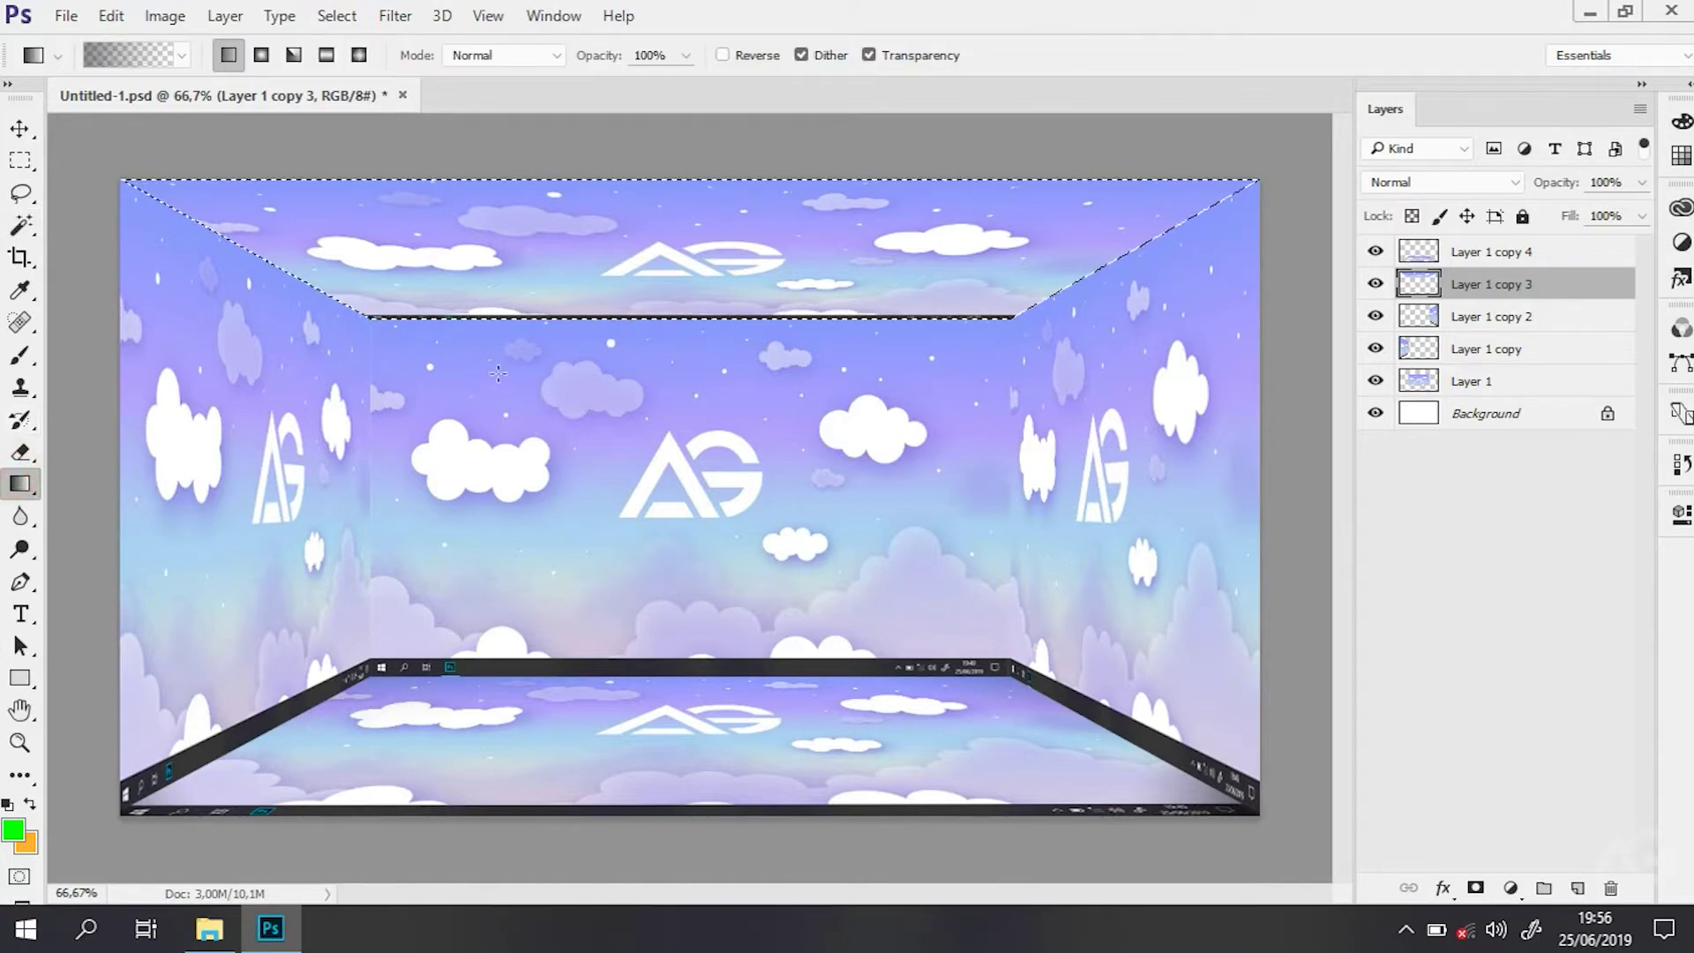
left_click_drag(352, 471, 427, 304)
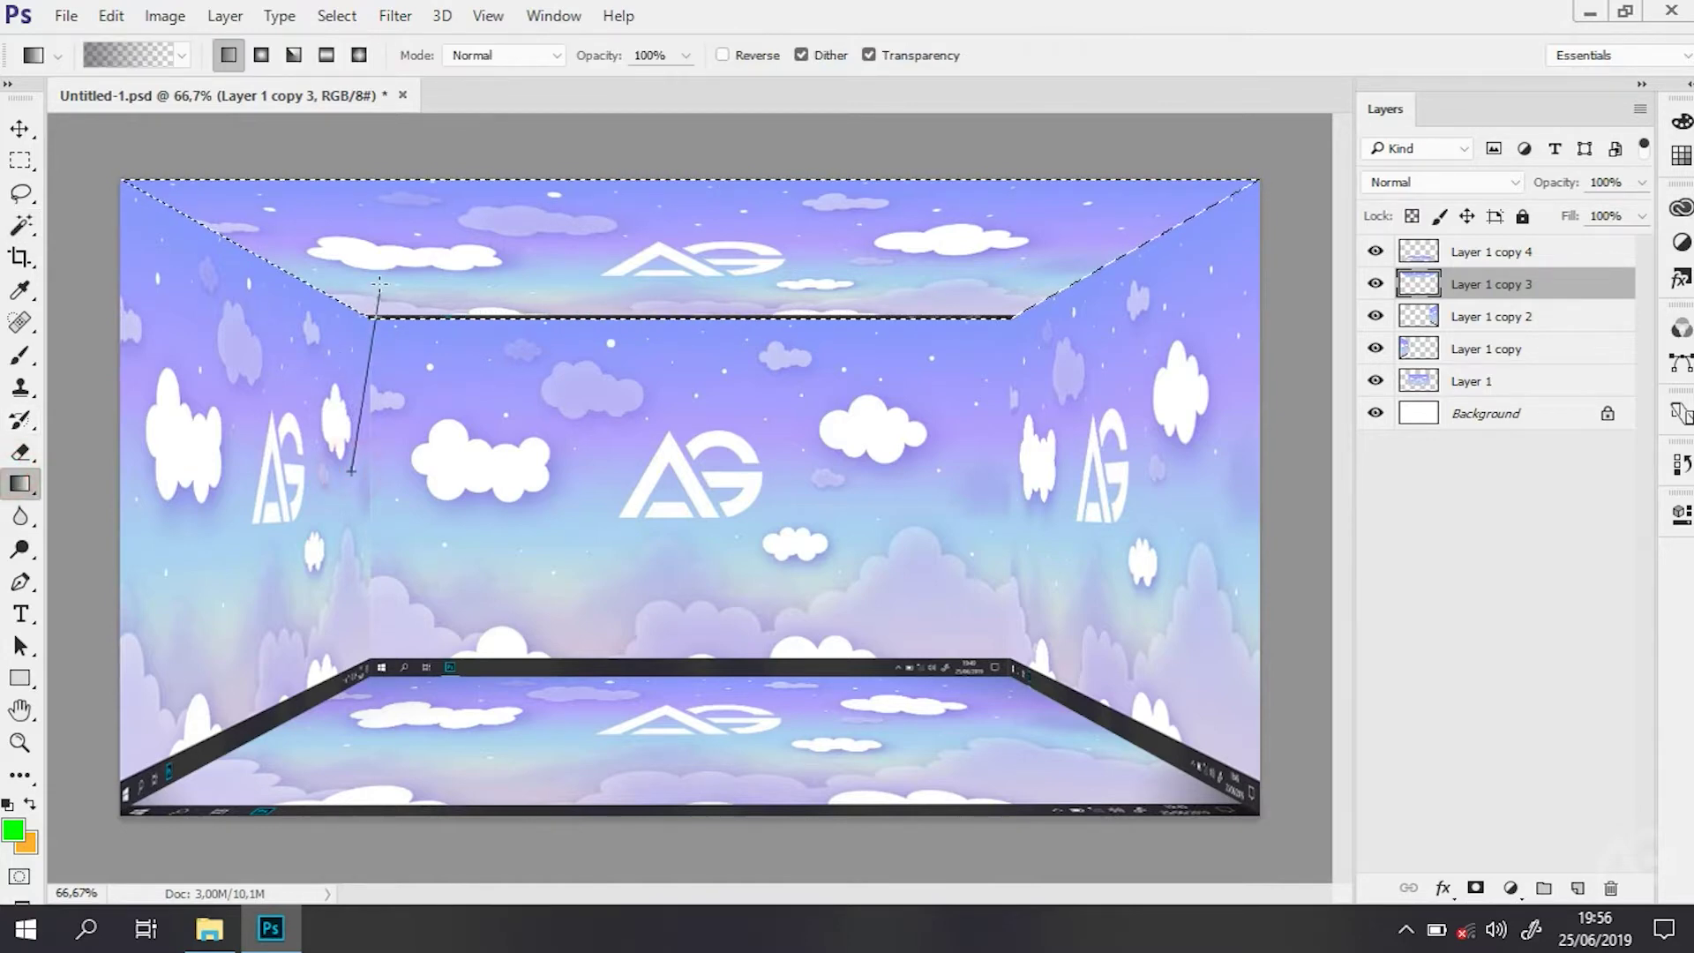
left_click_drag(1090, 418, 1203, 215)
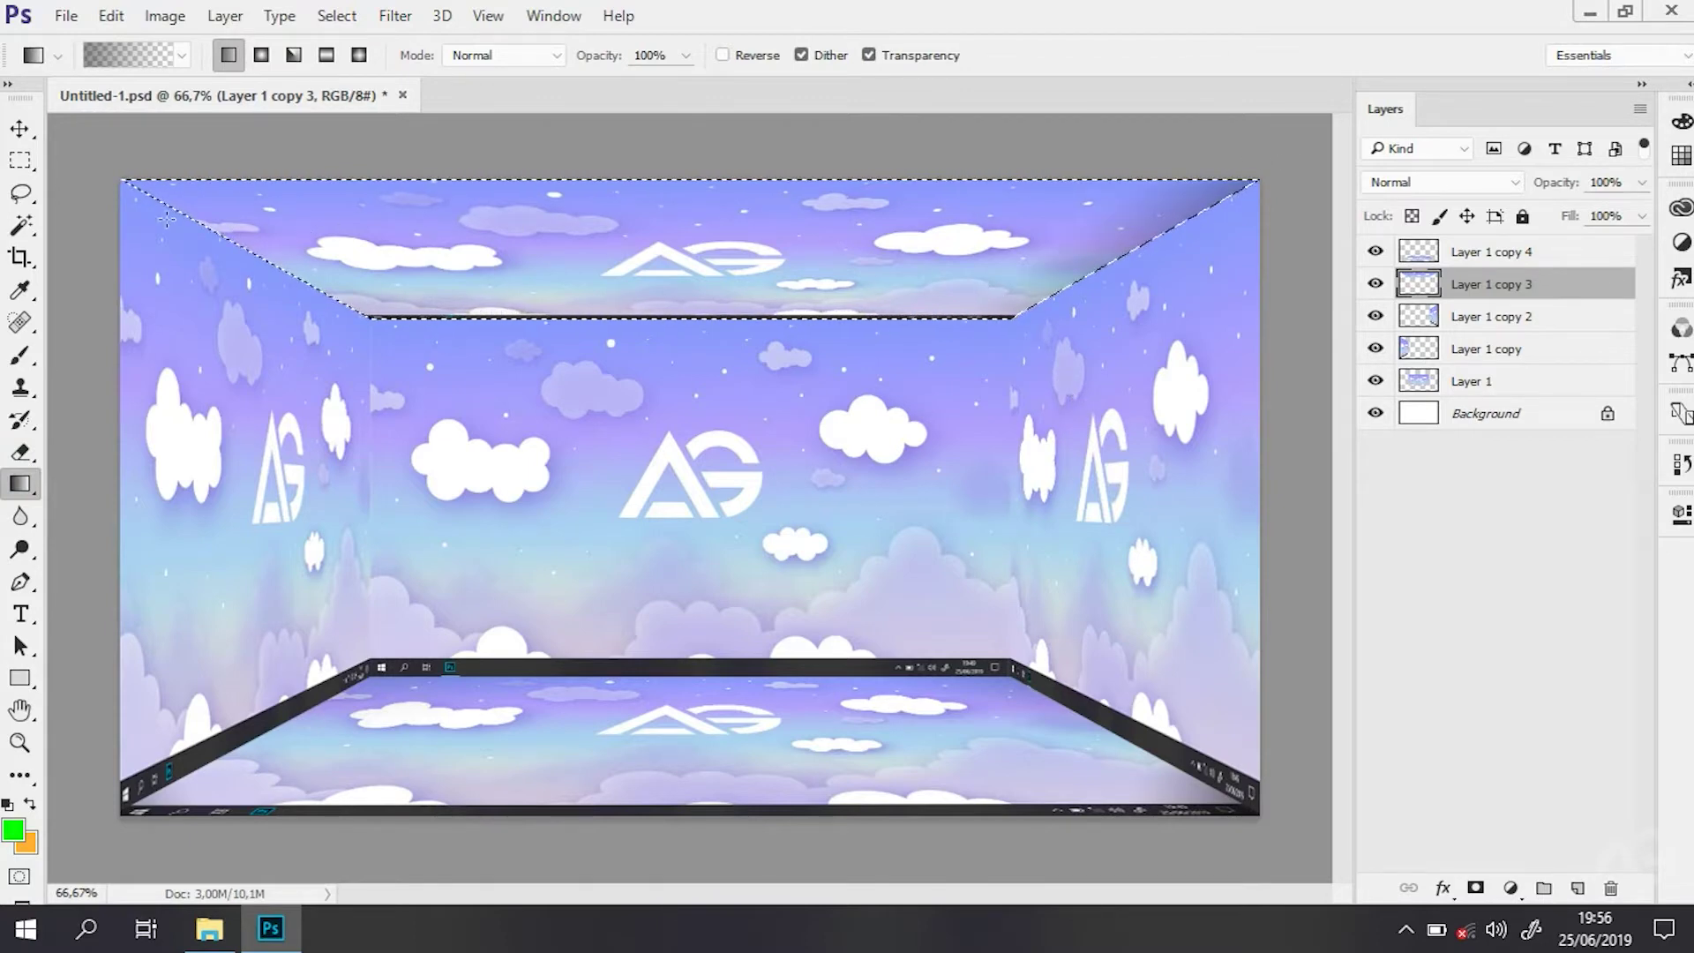
left_click_drag(72, 164, 127, 185)
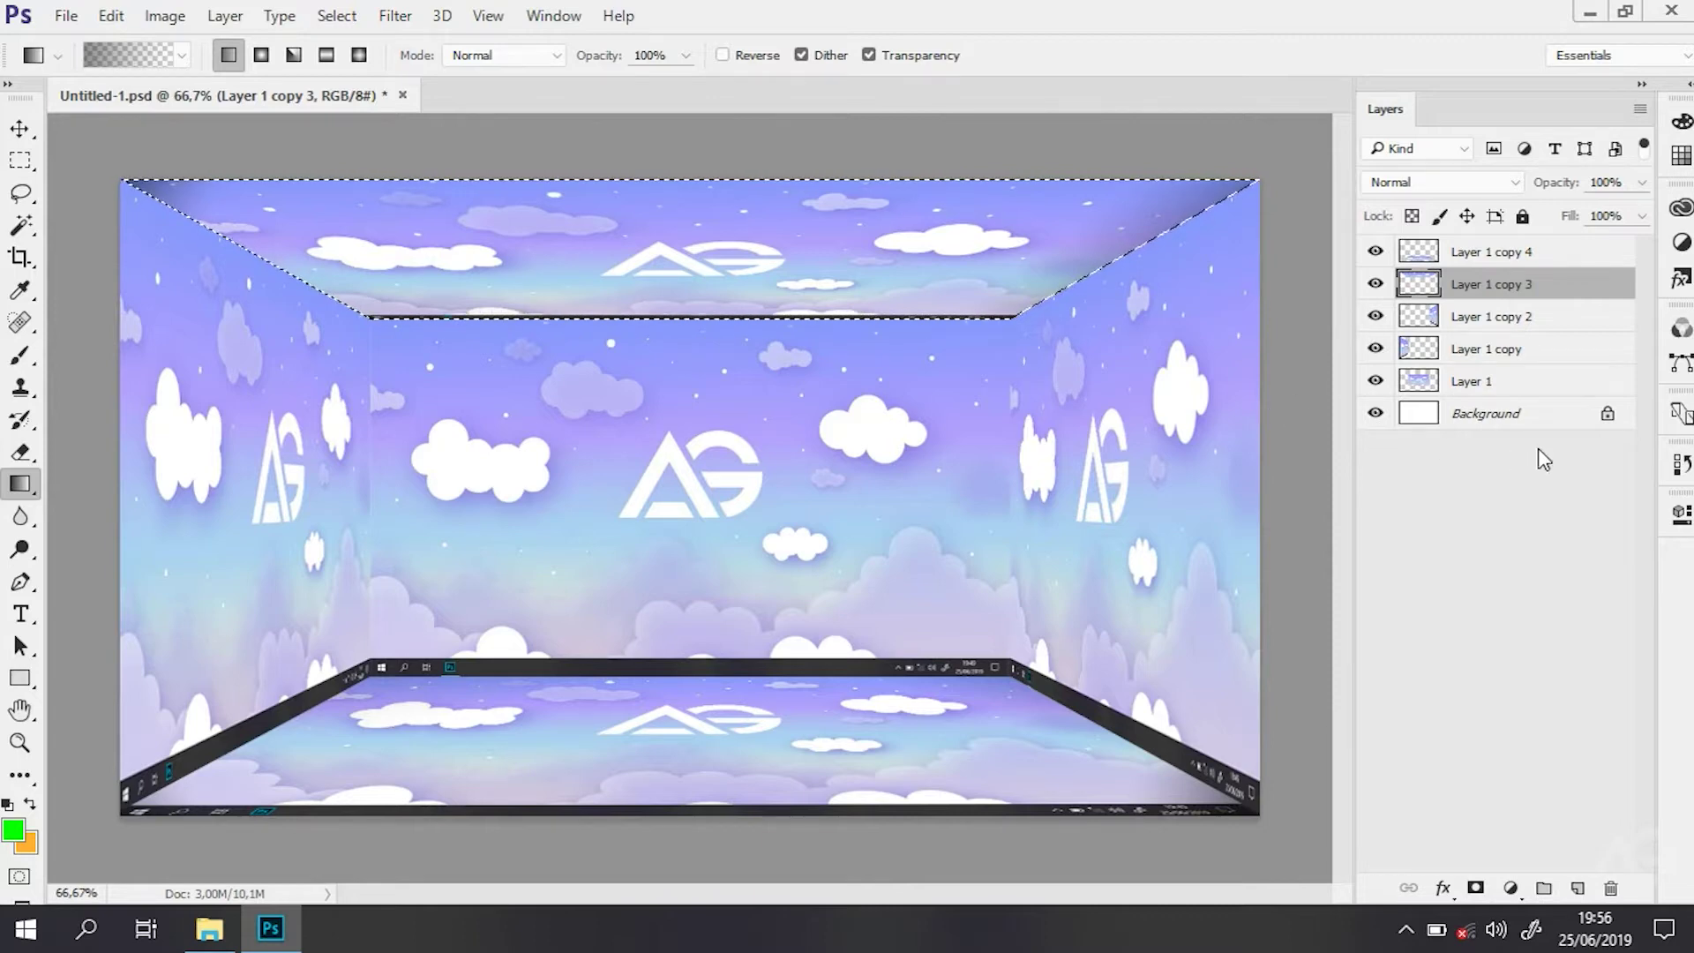
key("m")
left_click(1115, 436)
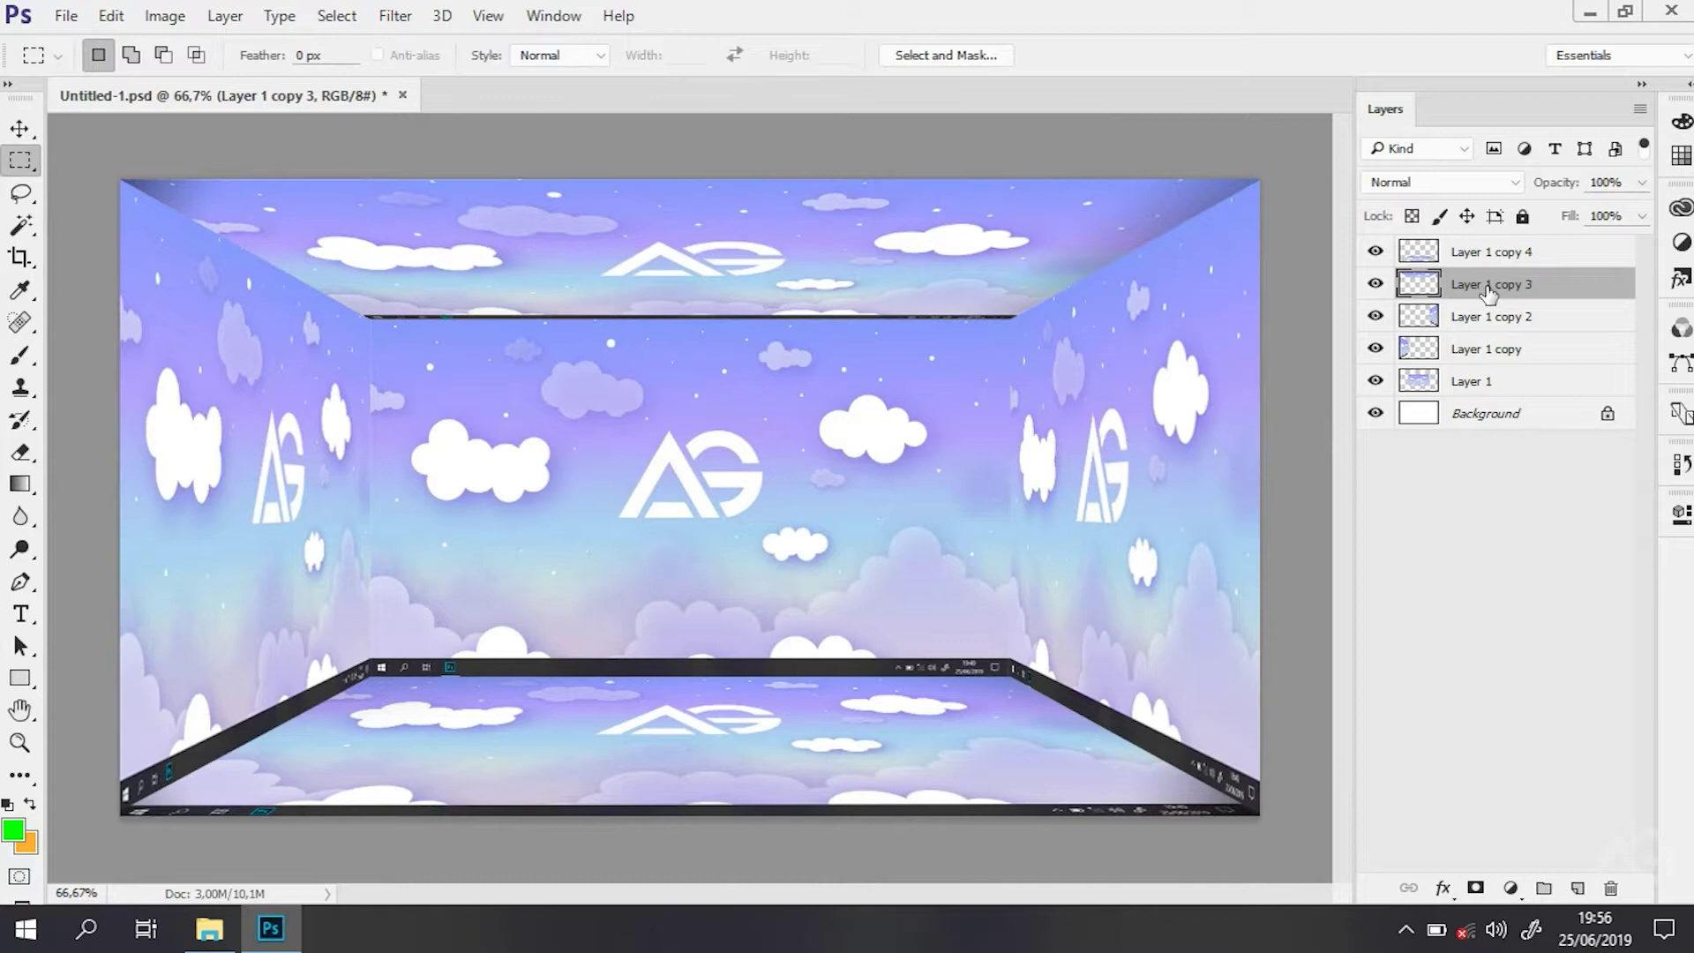
Shade the right wall (Layer 1 copy 2) with a gradient inside its inverted Magic Wand selection.
left_click(1489, 316)
key("w")
left_click(911, 496)
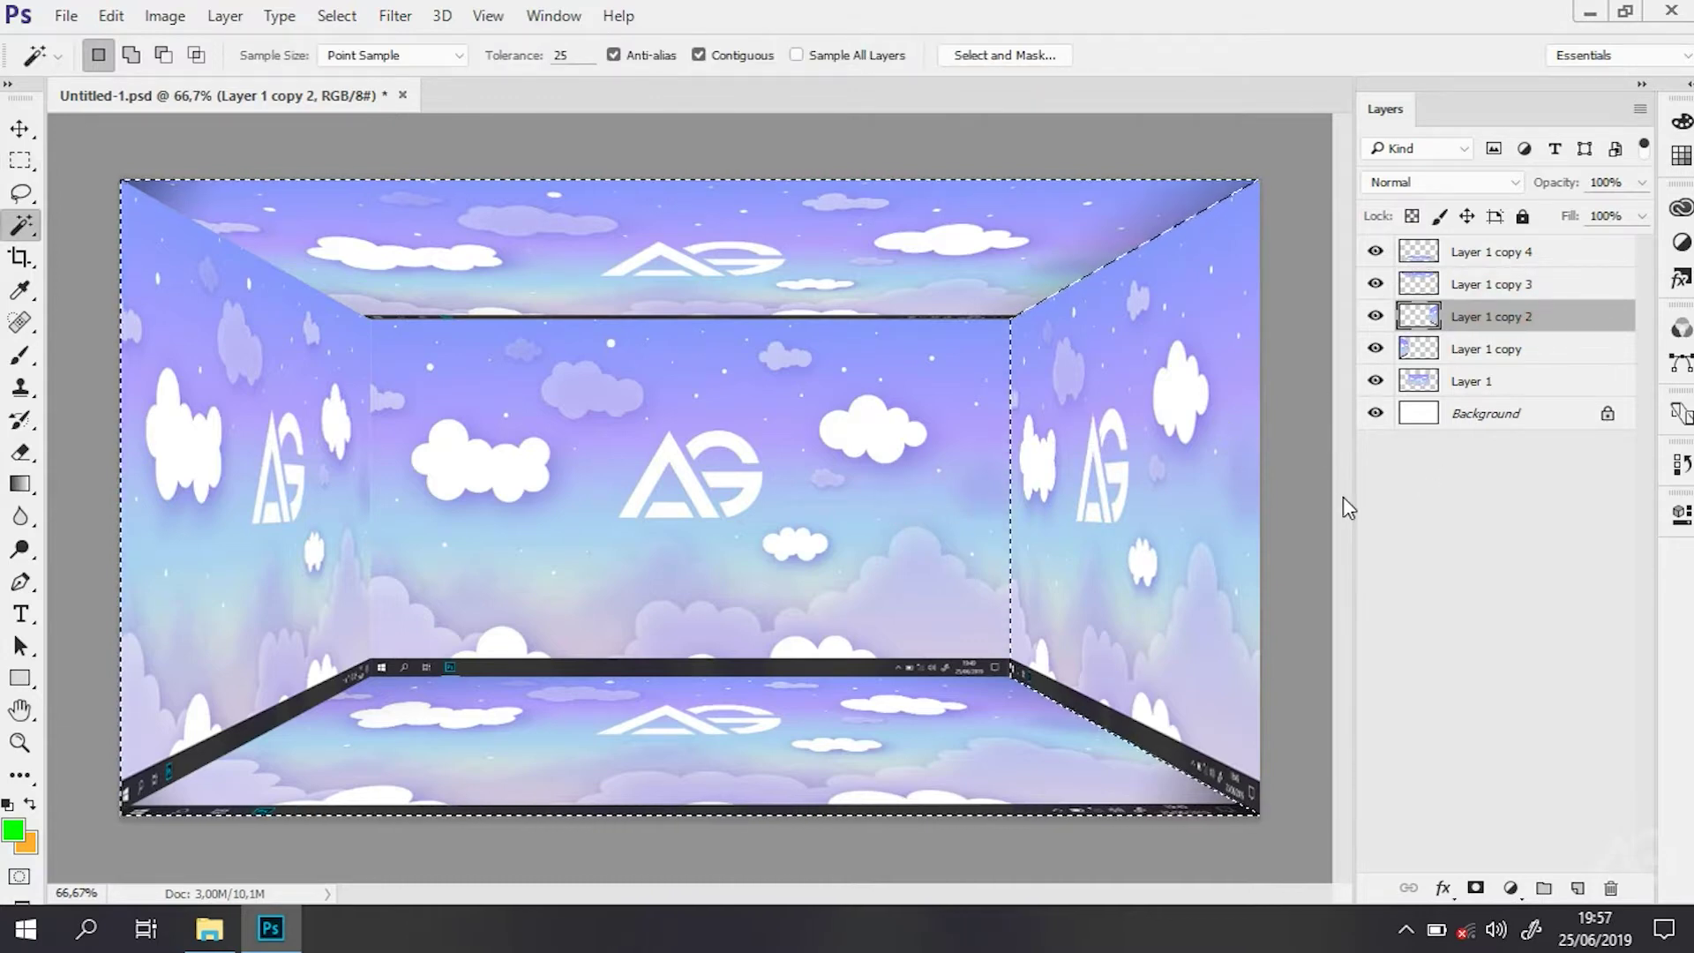
key("ctrl+shift+i")
key("g")
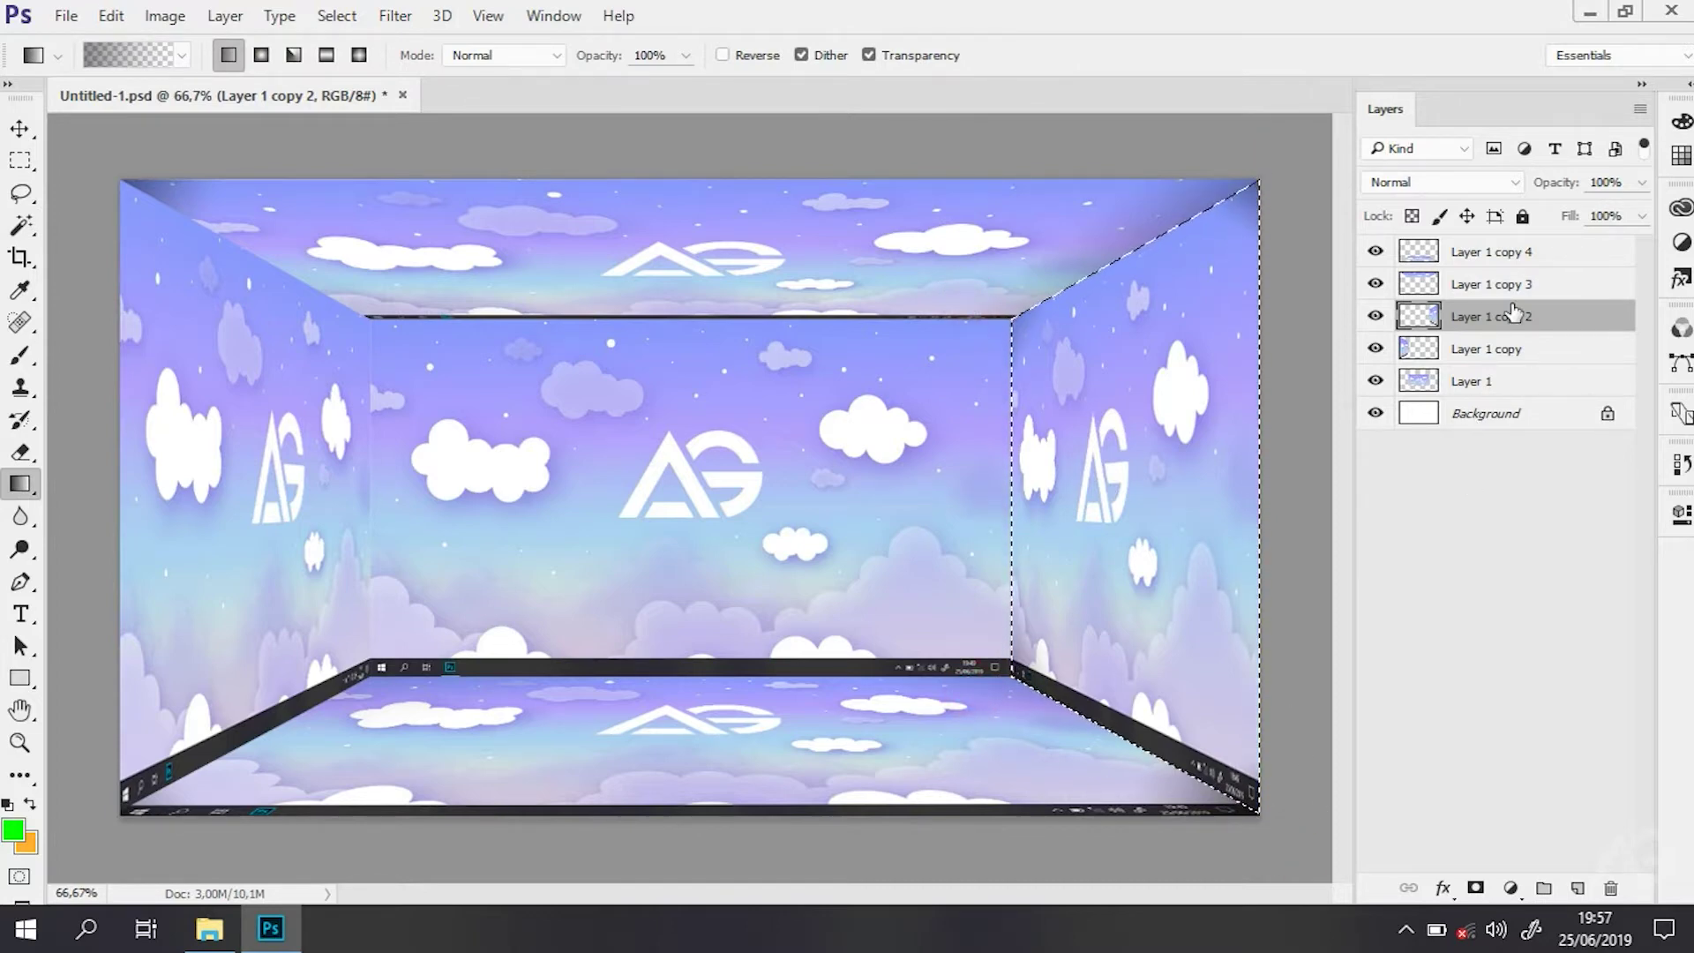
key("m")
key("ctrl+d")
Darken the left wall's (Layer 1 copy) top-left corner with a gradient inside its Magic Wand selection.
left_click(1491, 349)
key("w")
left_click(594, 469)
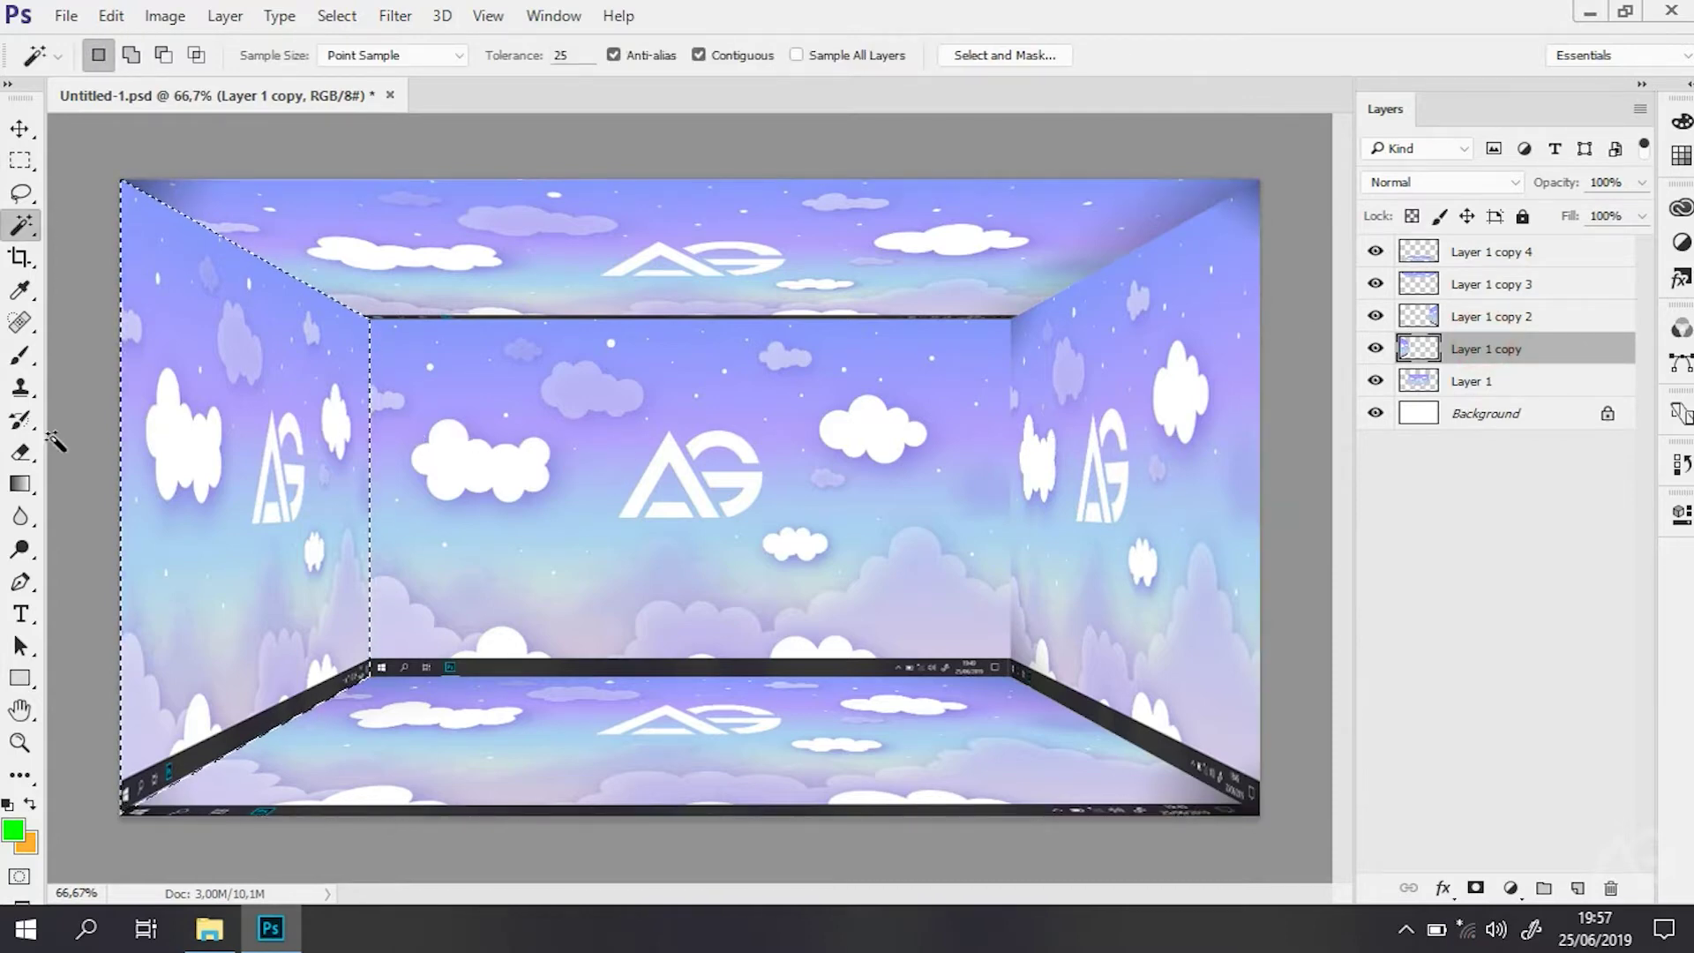
left_click(19, 484)
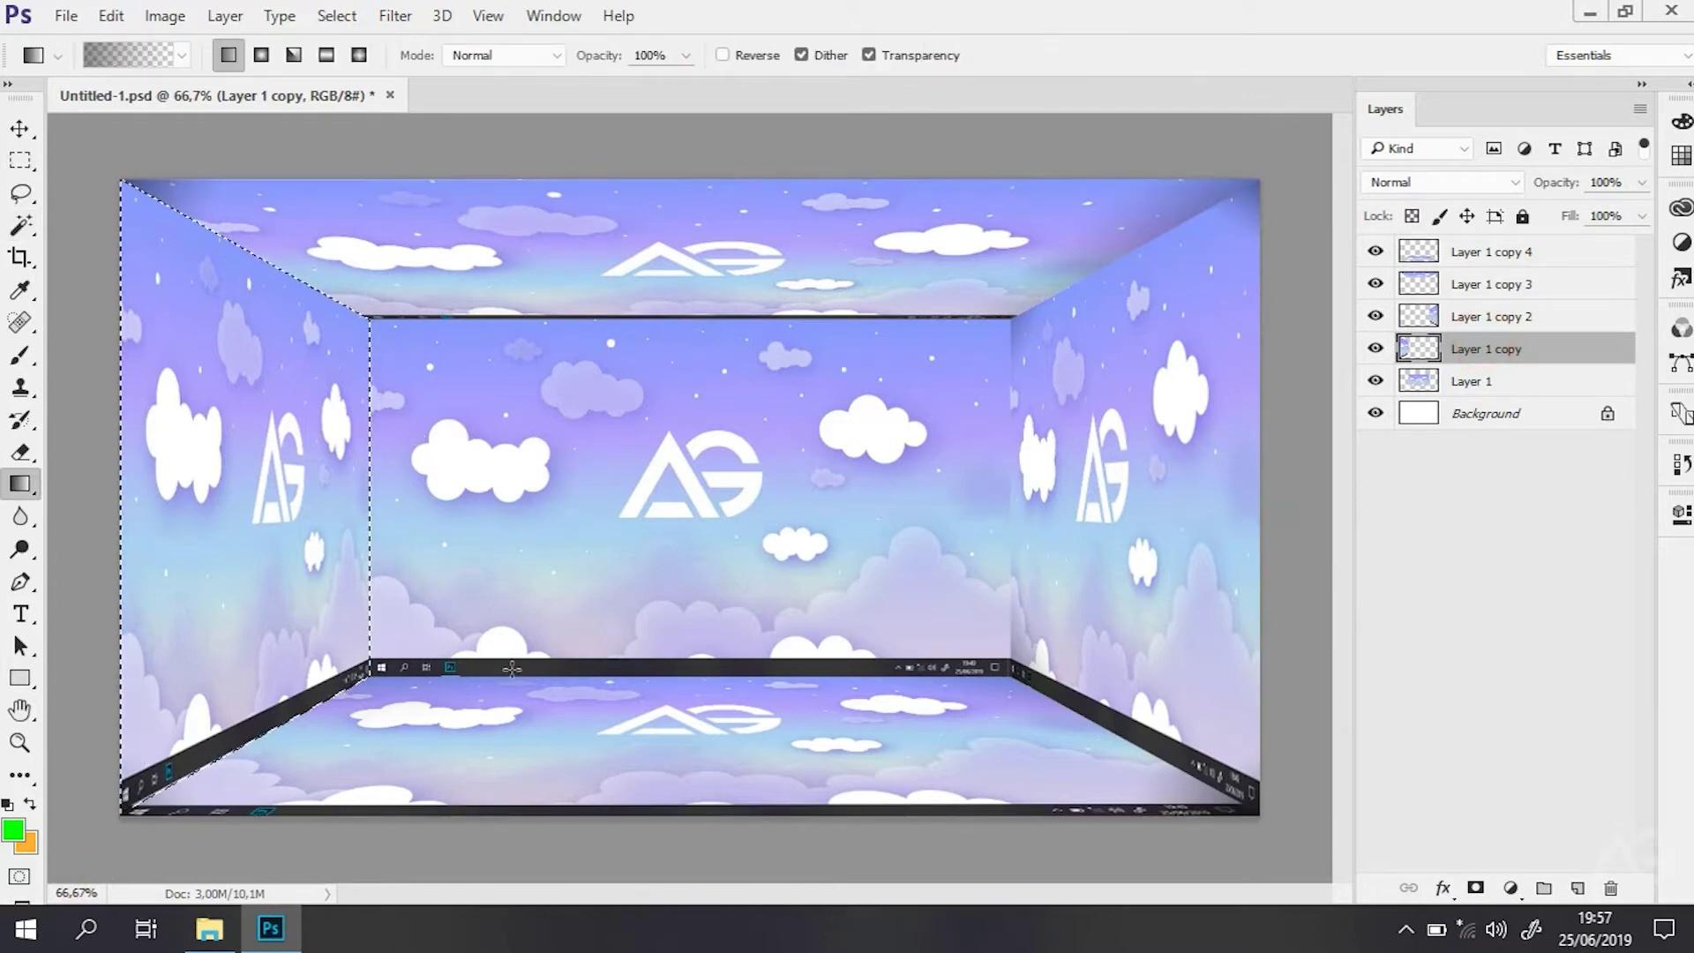
left_click_drag(81, 129, 150, 221)
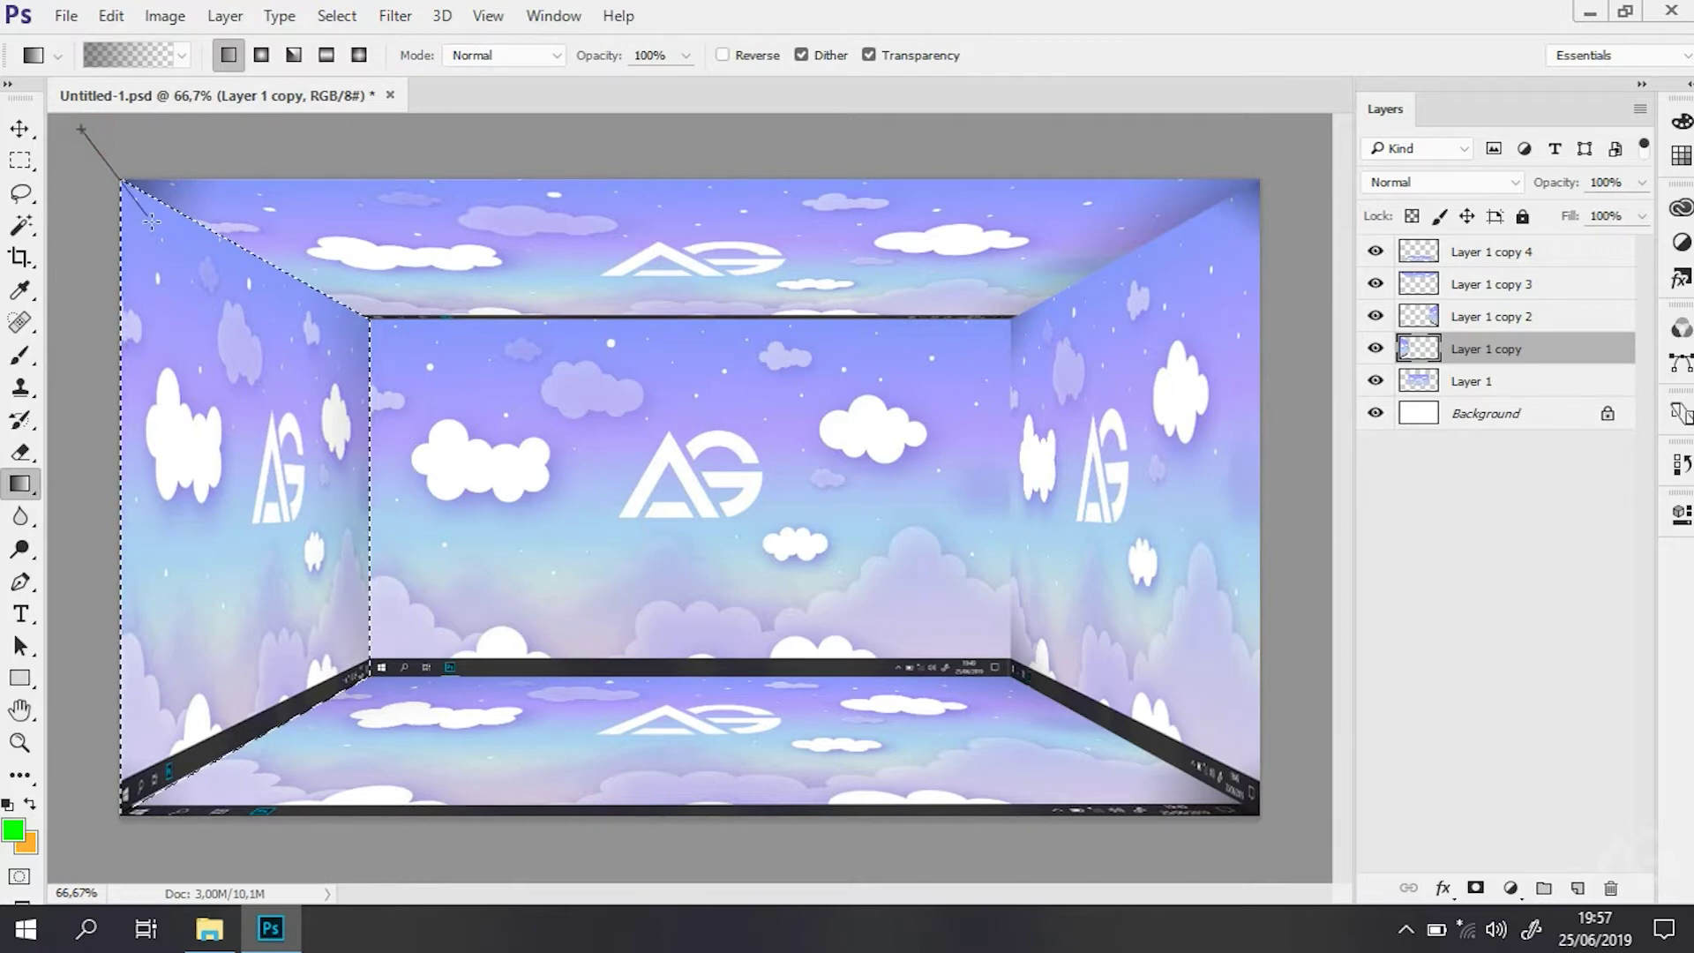
key("m")
scroll(582, 558, "up", 1)
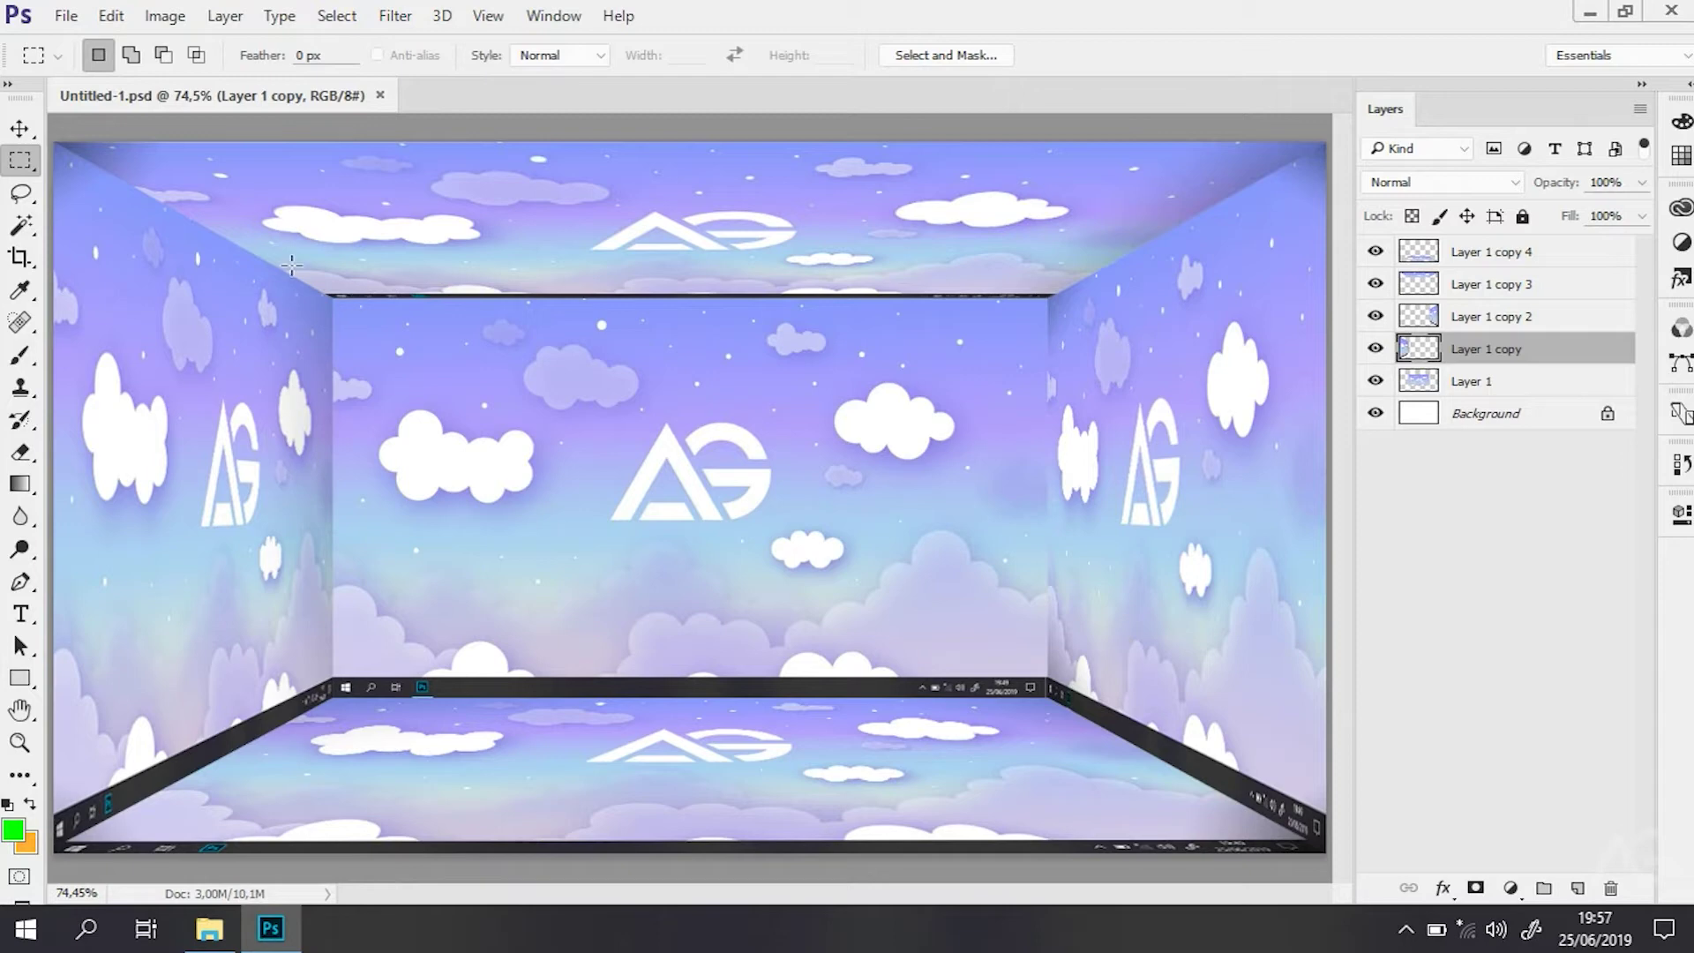
Save the room as JPEG Untitled-1 at Quality 12 Maximum in Wallpaper 3D.
left_click(68, 18)
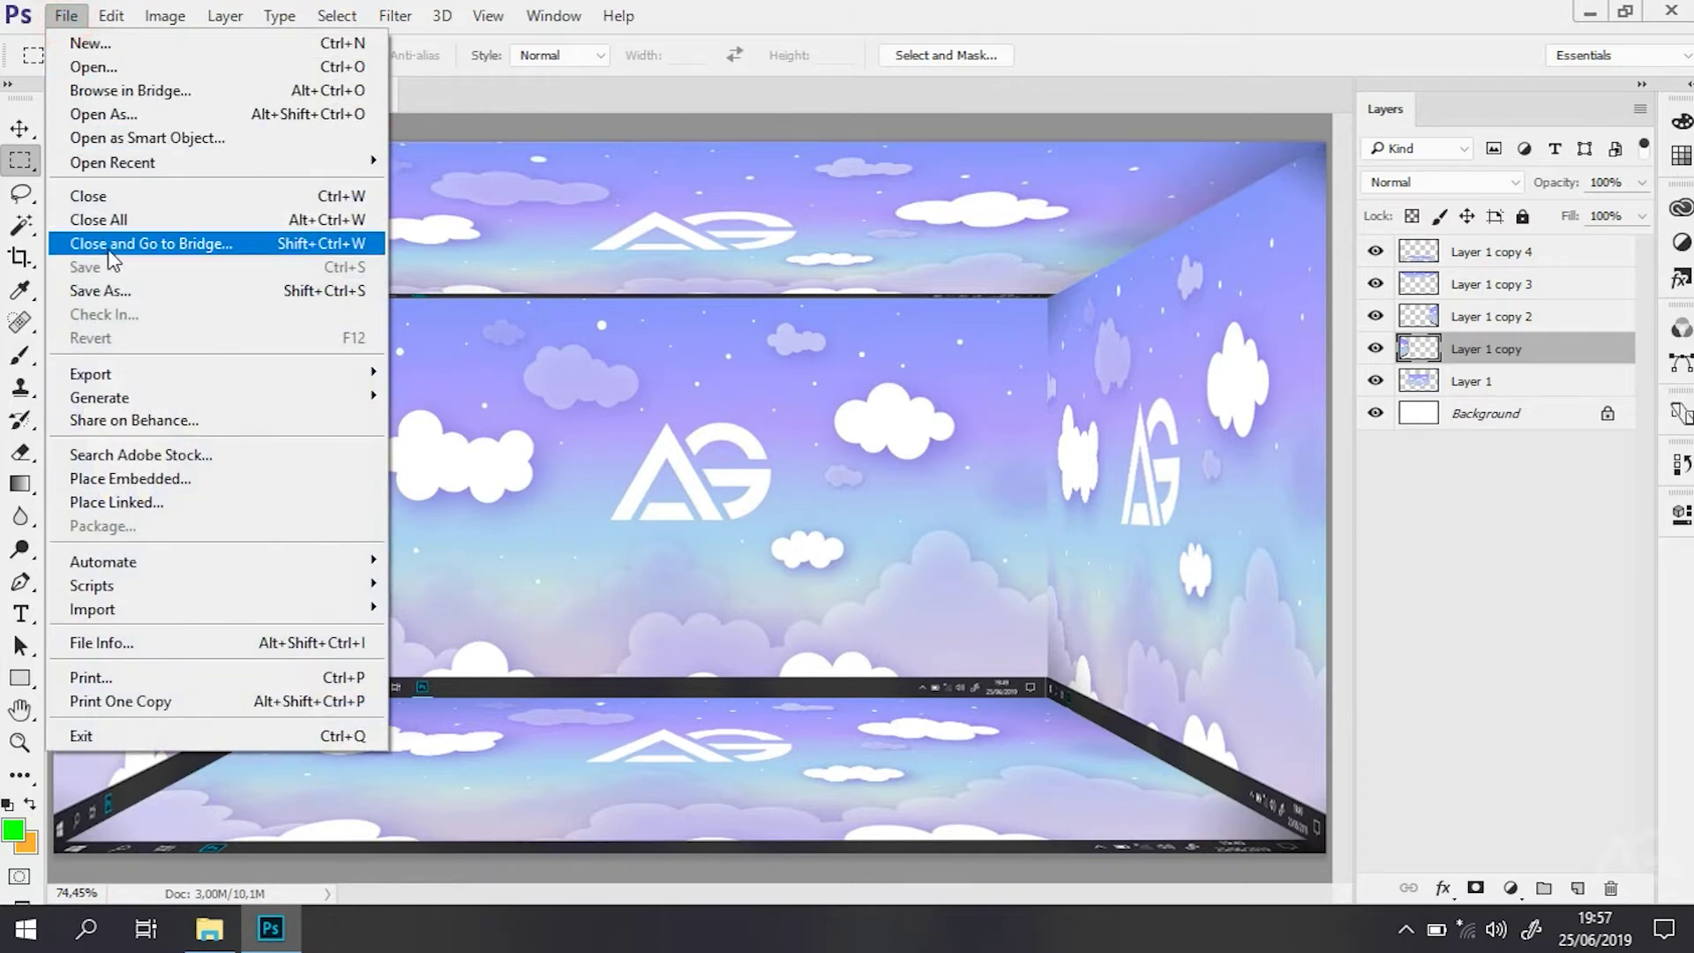
left_click(119, 291)
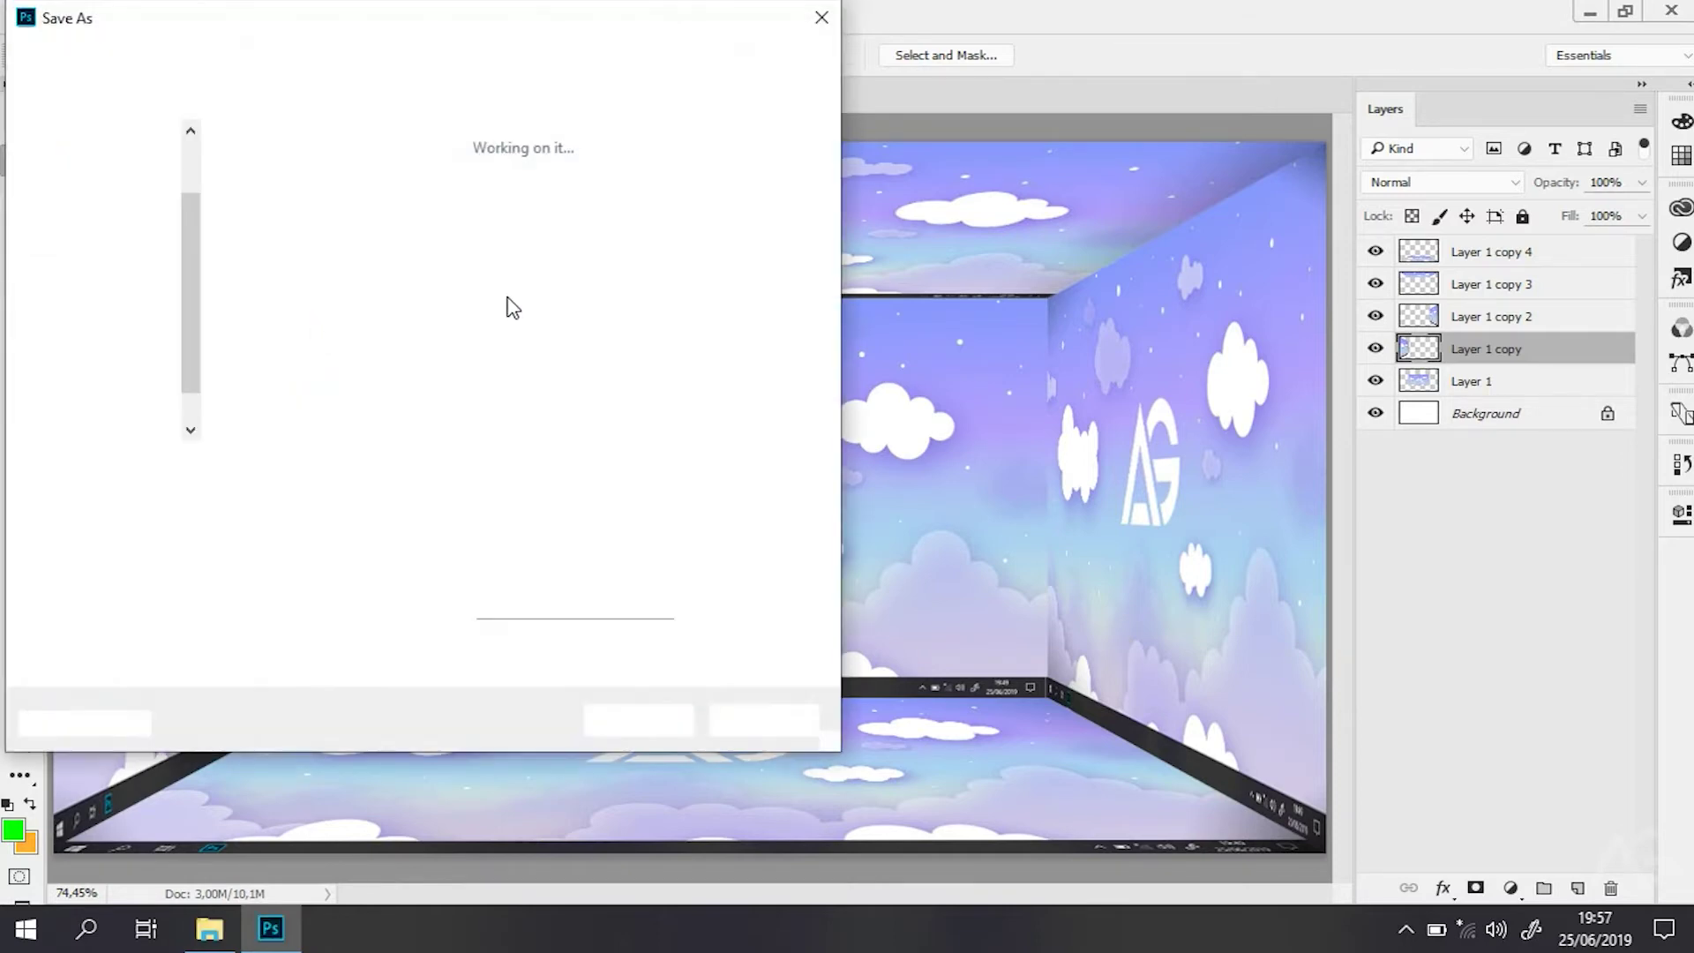
left_click(340, 500)
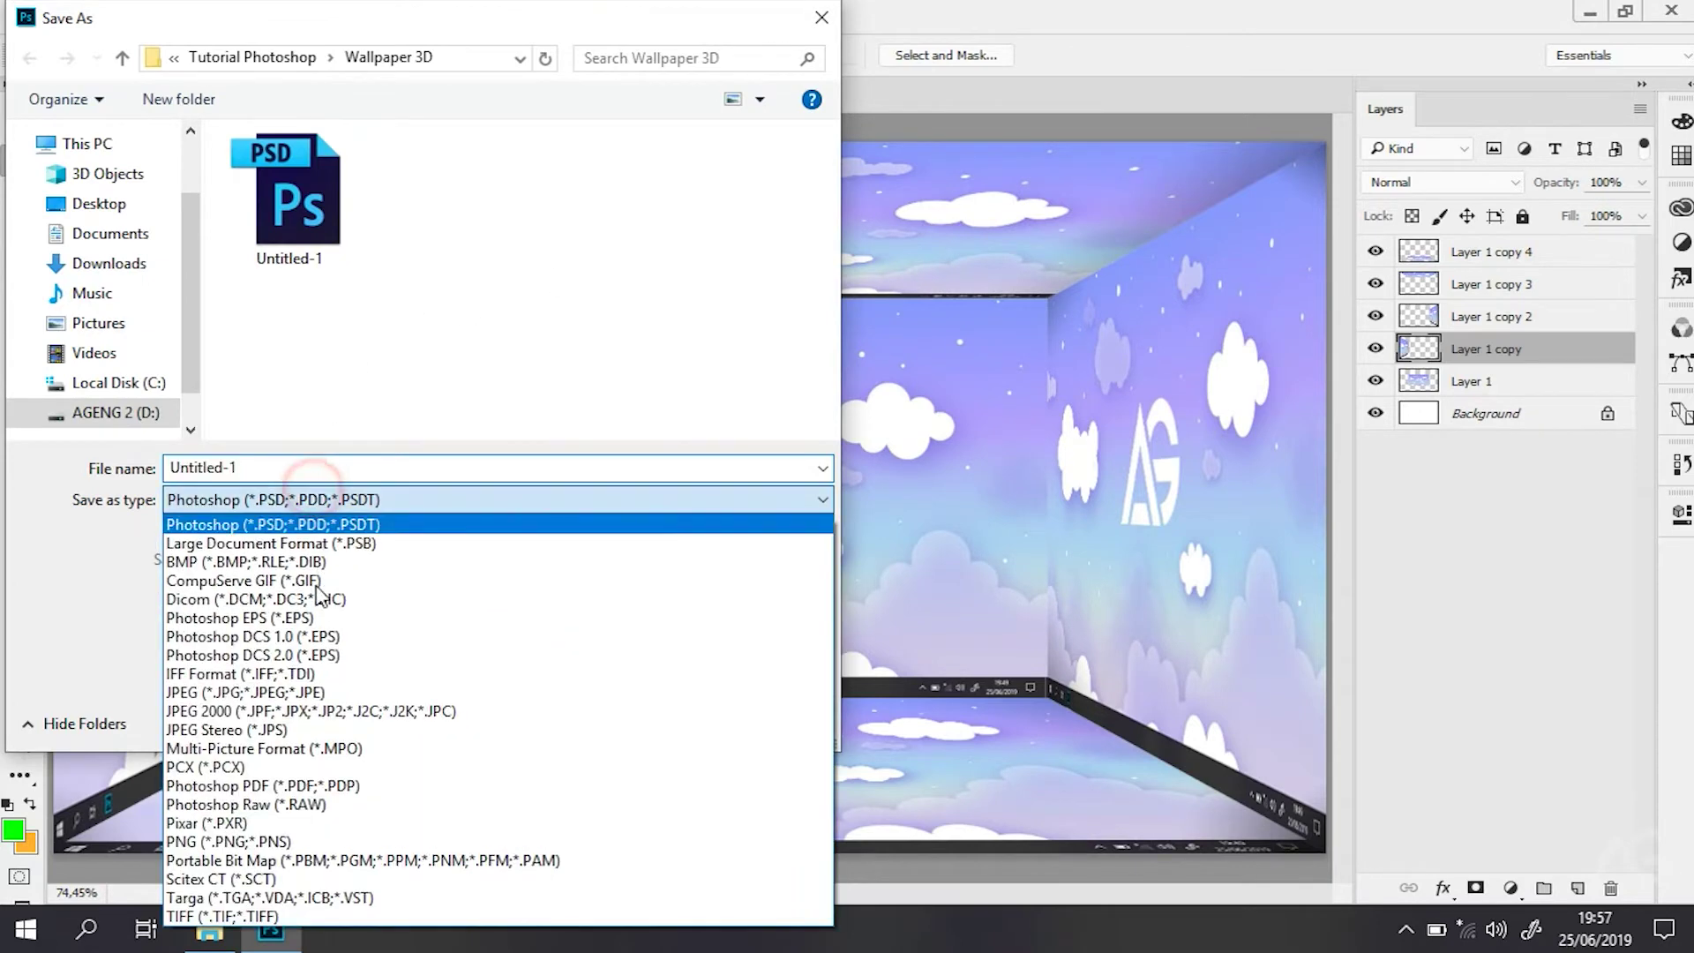
left_click(309, 693)
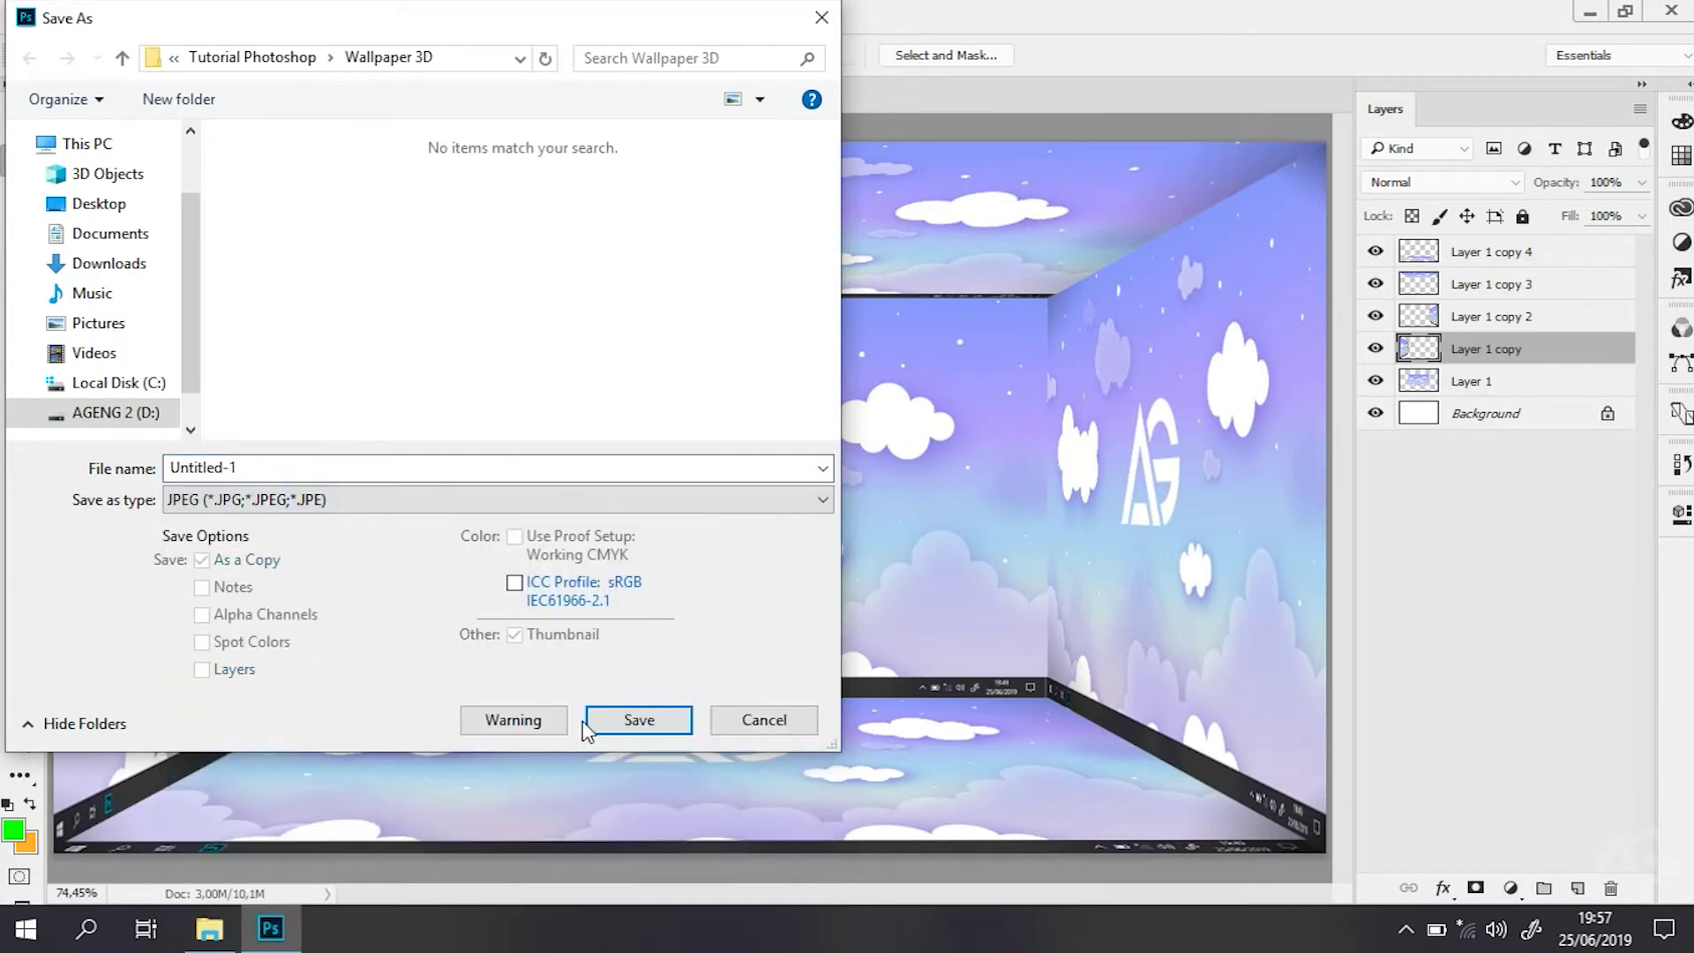
left_click(633, 720)
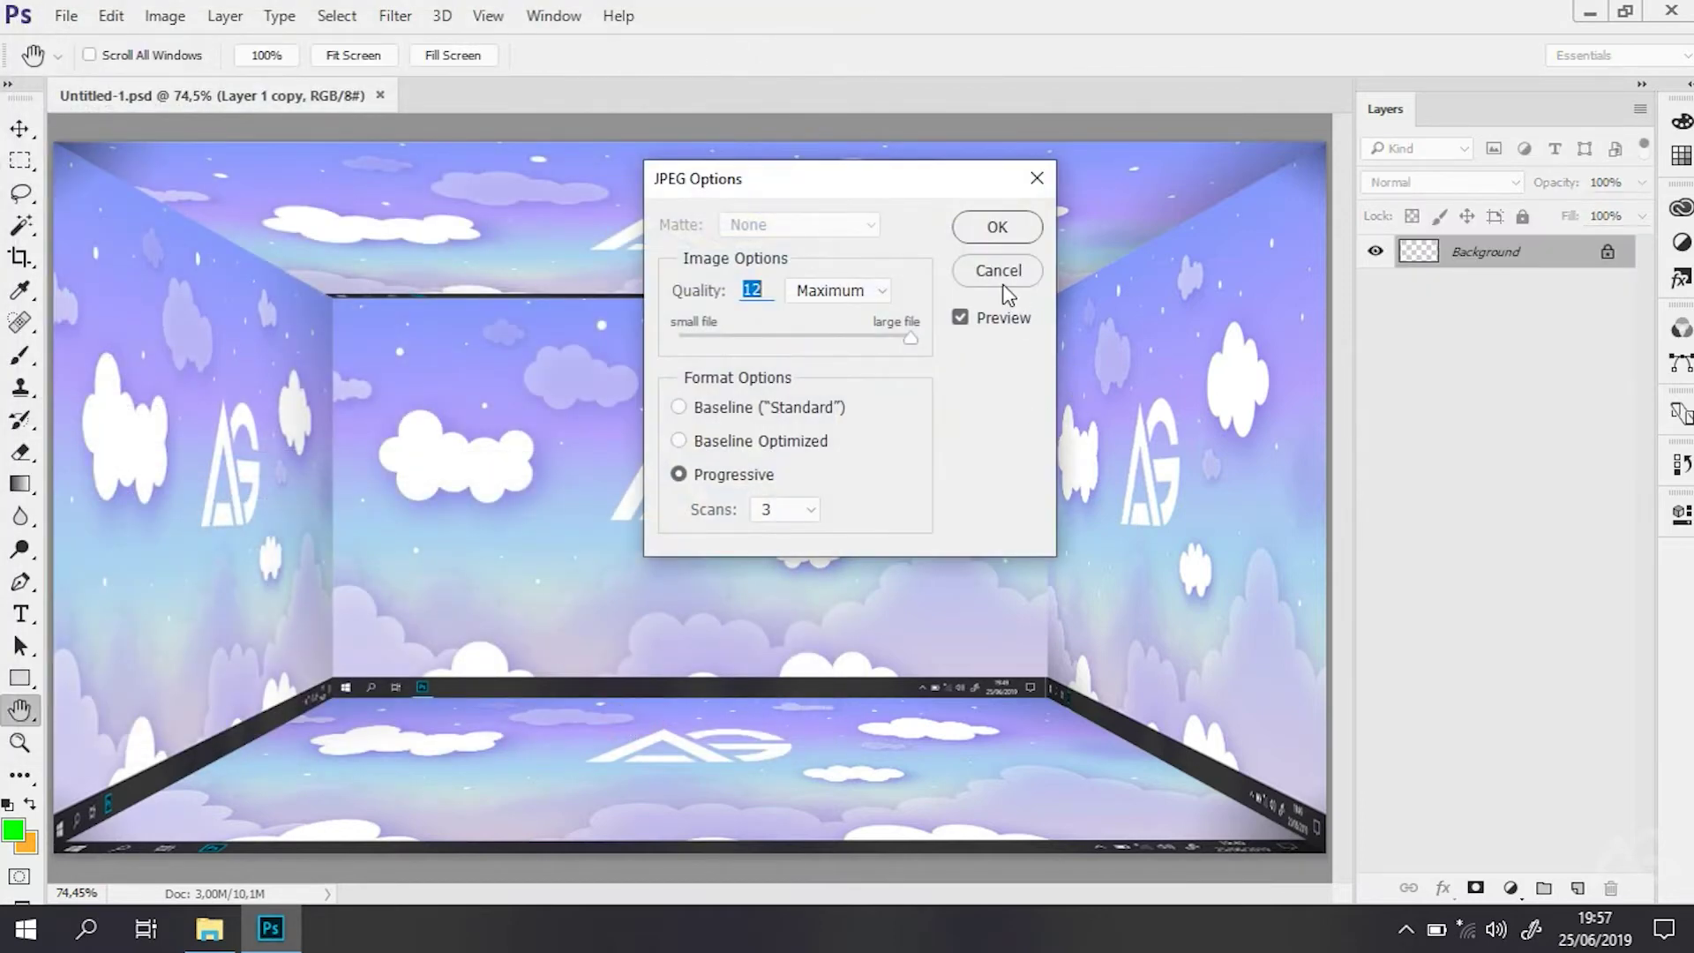
left_click(1001, 228)
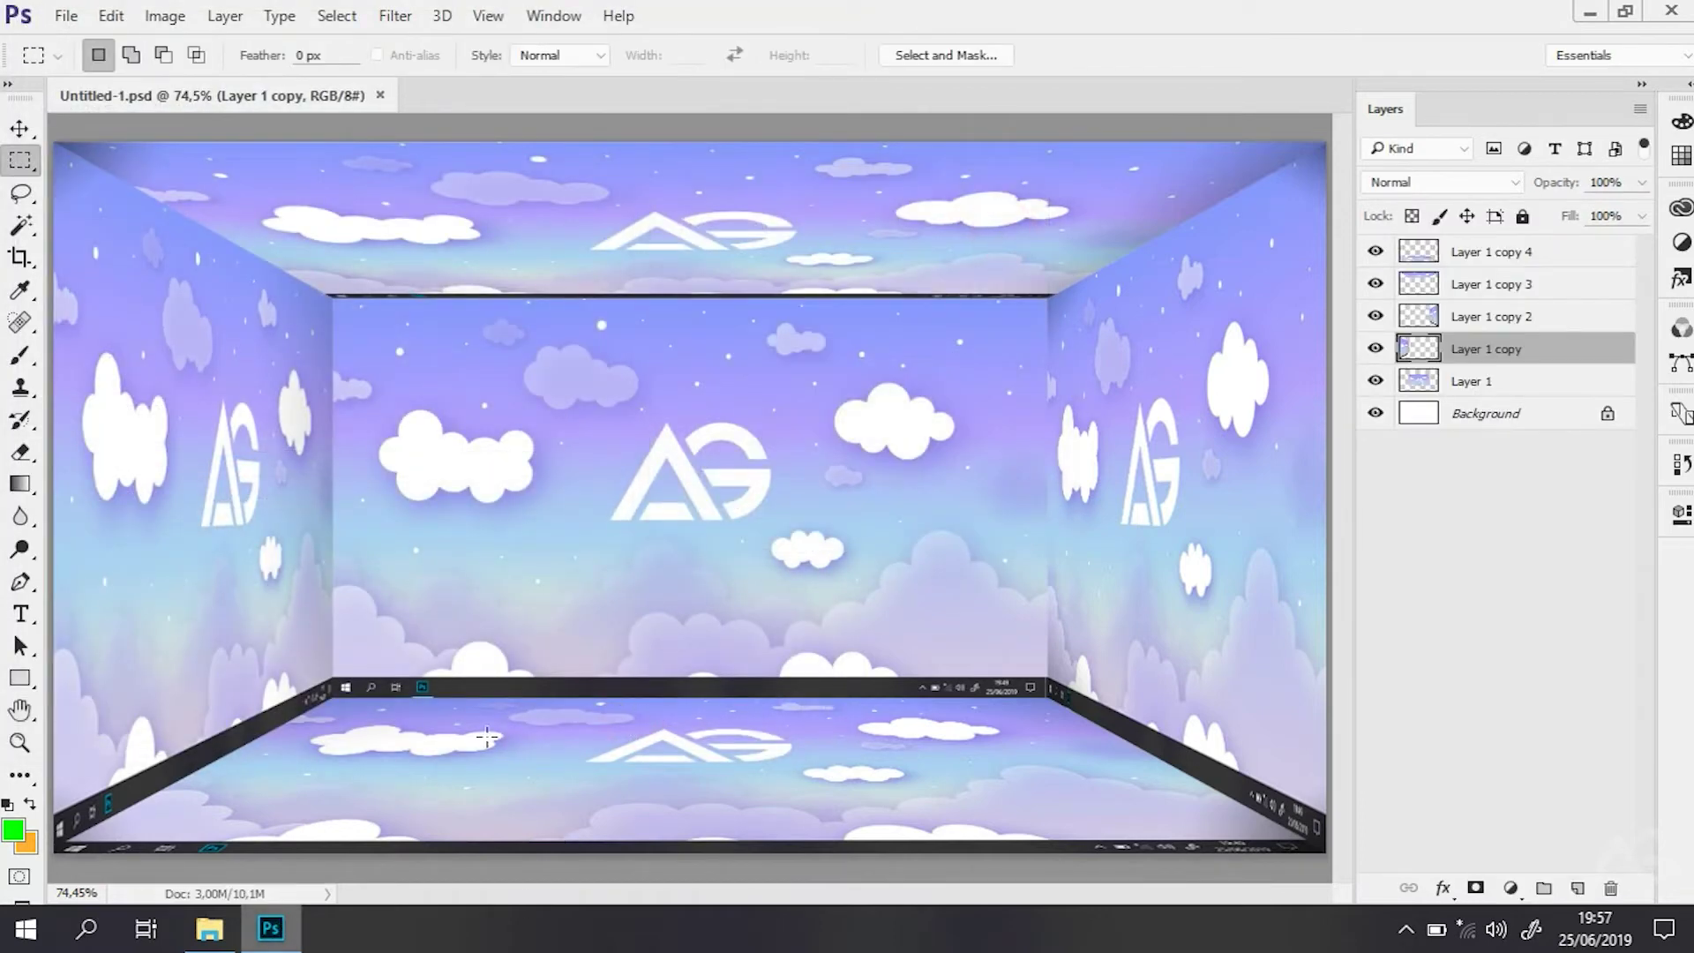
left_click(1588, 12)
Set Untitled-1.jpg from the Wallpaper 3D folder as the desktop background.
left_click(440, 322)
right_click(439, 323)
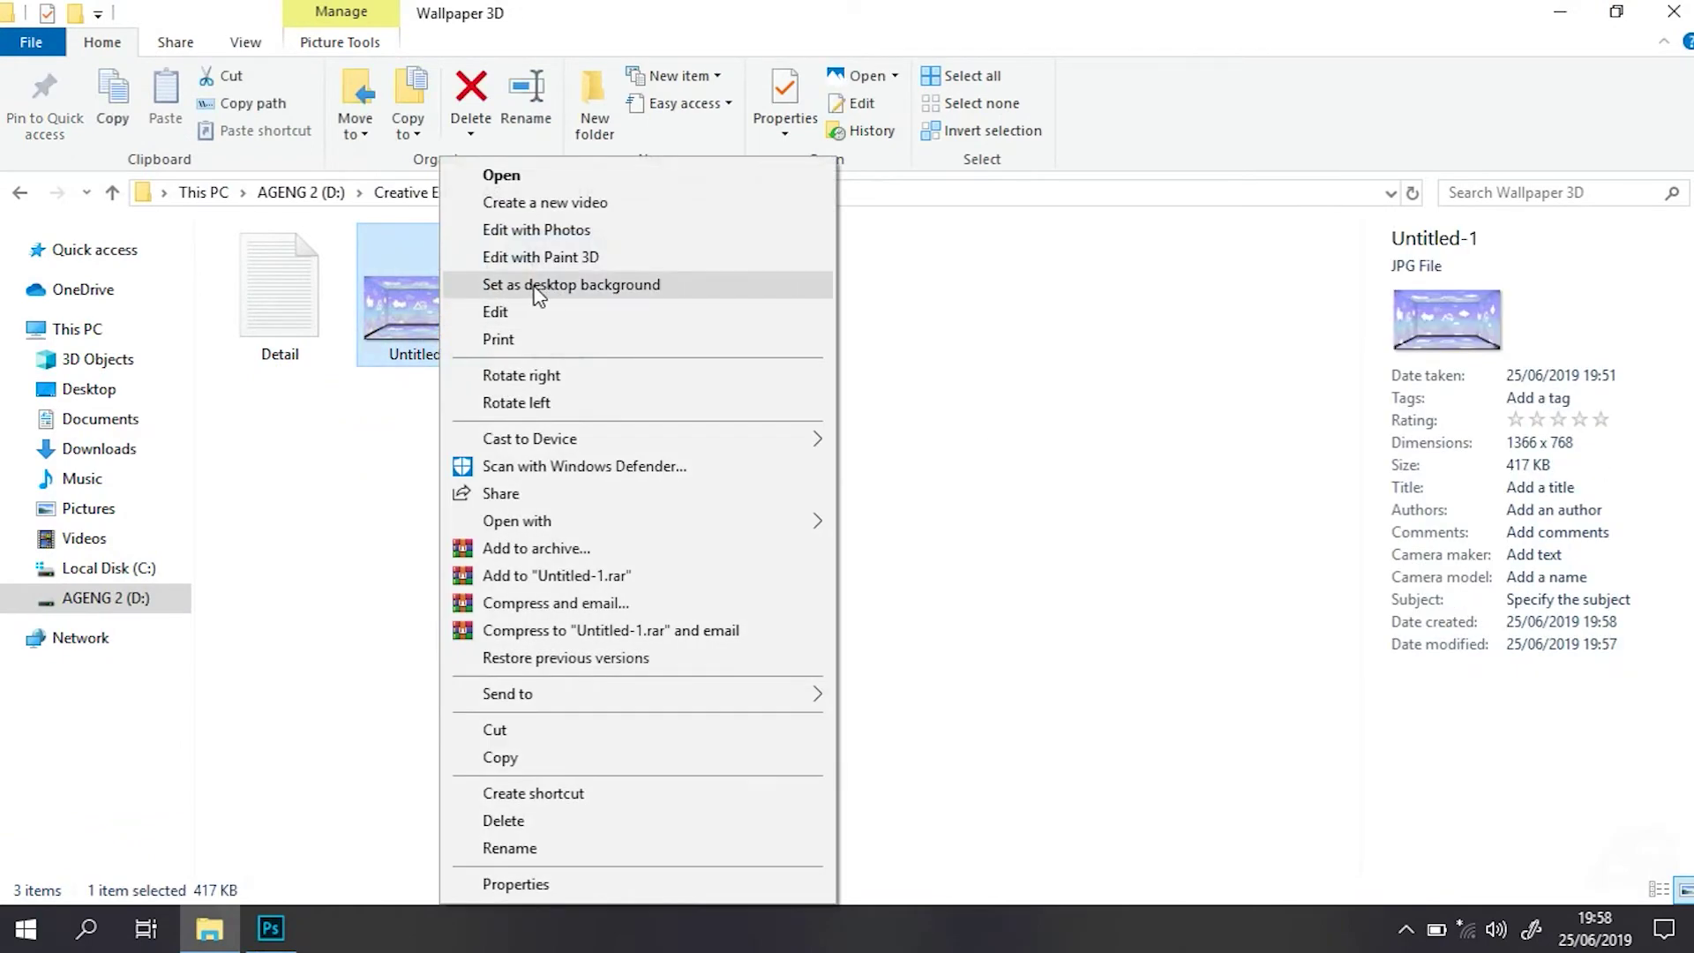
left_click(595, 283)
left_click(1560, 13)
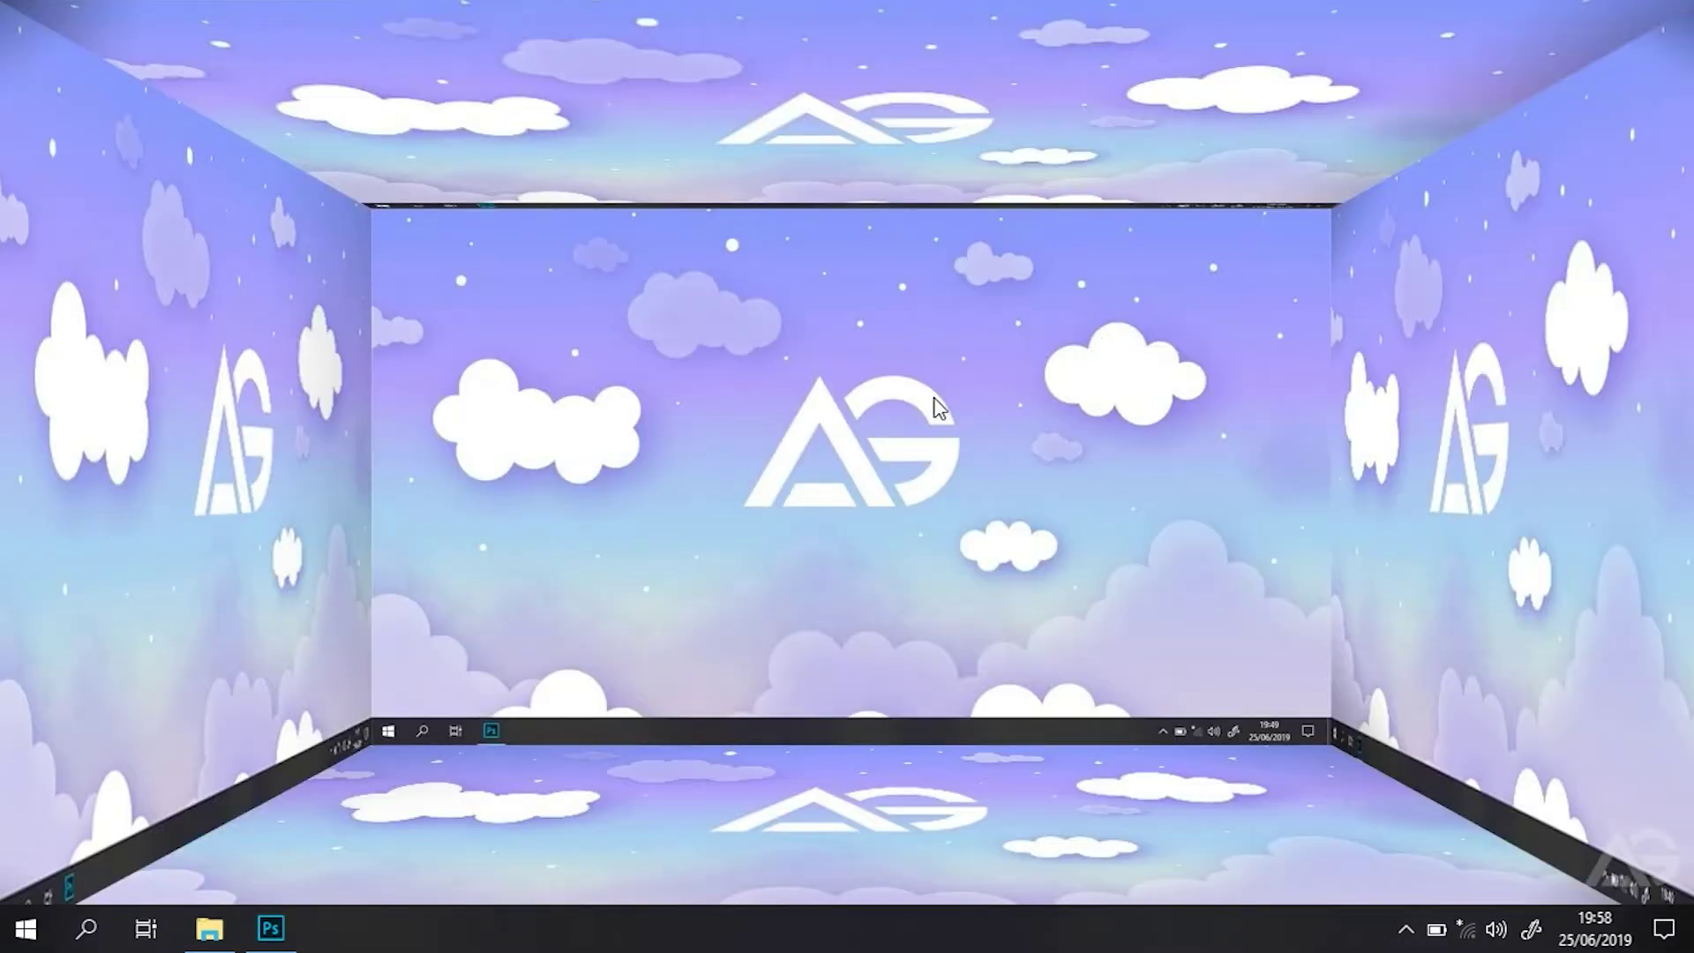